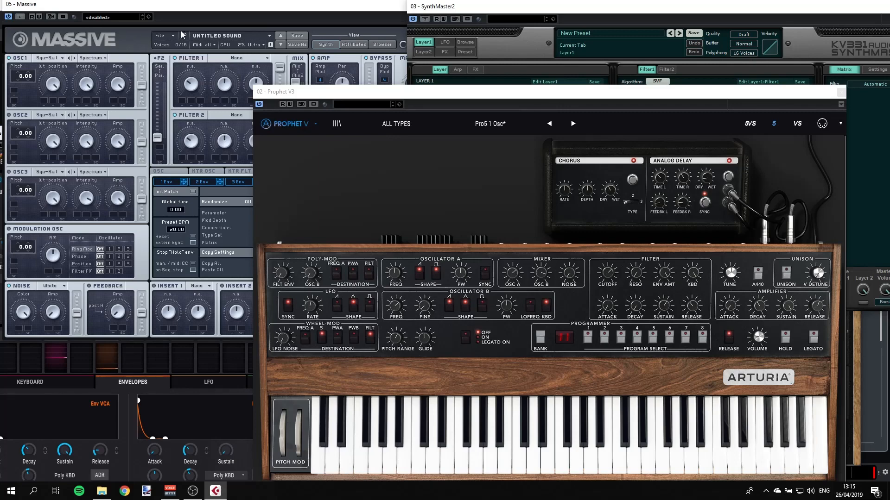
Step: Bring the SynthMaster2, Pigments and Prophet V3 plug-in windows to the front in turn and reposition them
click(491, 7)
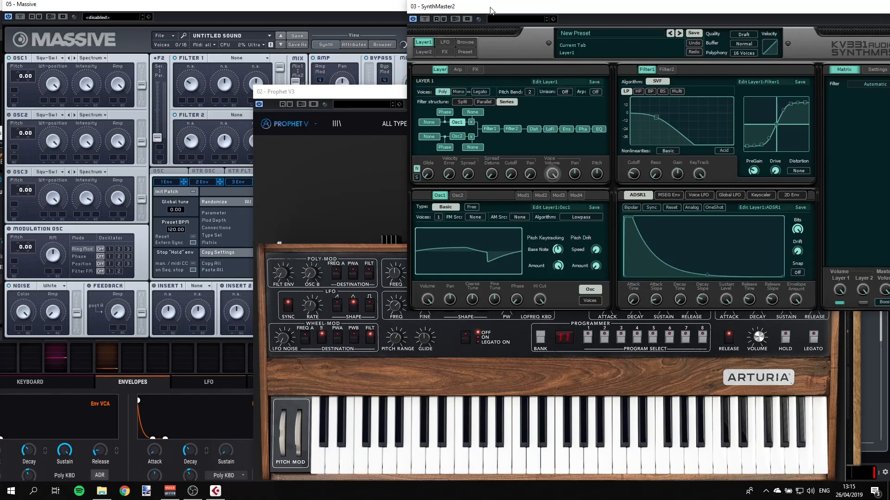
click(21, 421)
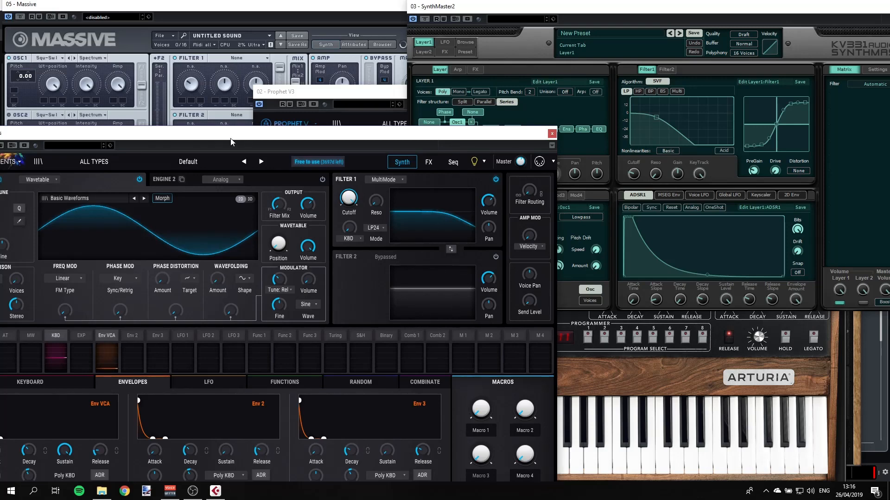
drag(230, 140, 250, 118)
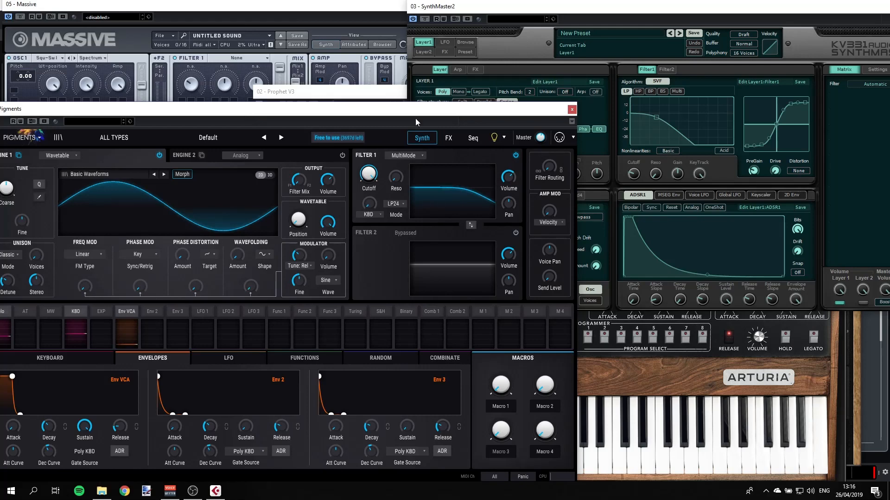
click(358, 92)
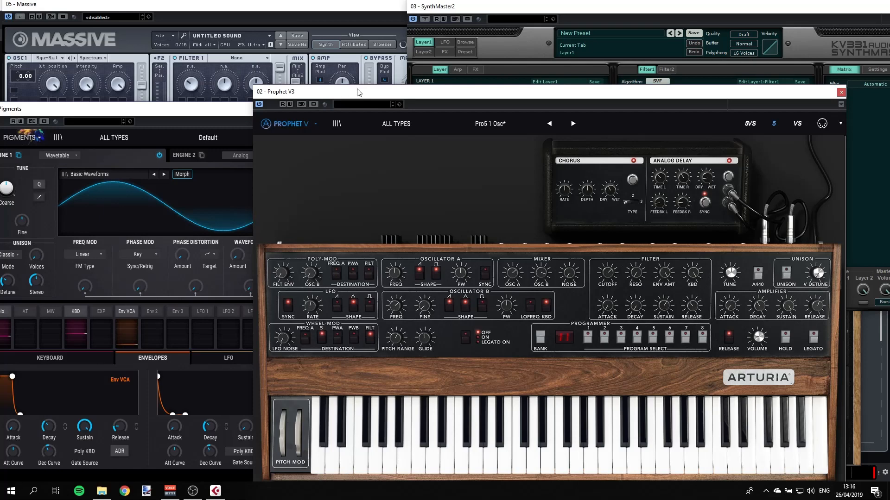
drag(357, 91, 279, 29)
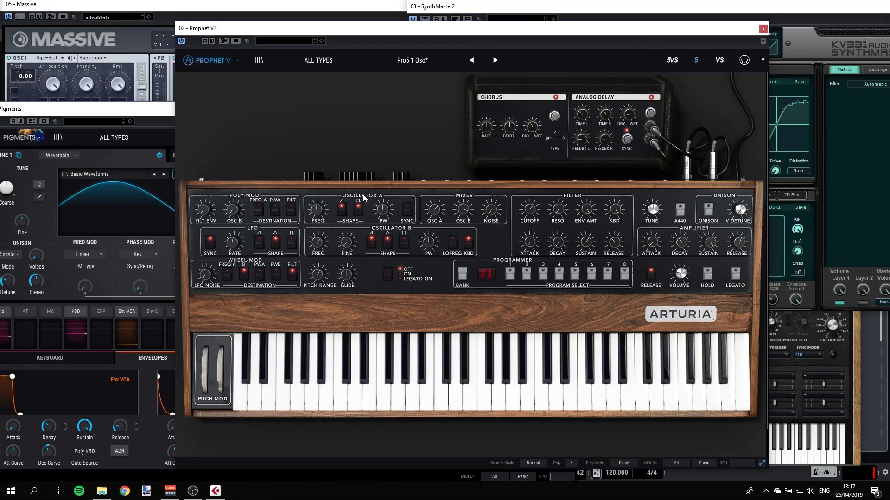
drag(245, 33, 250, 110)
drag(358, 6, 333, 21)
click(415, 20)
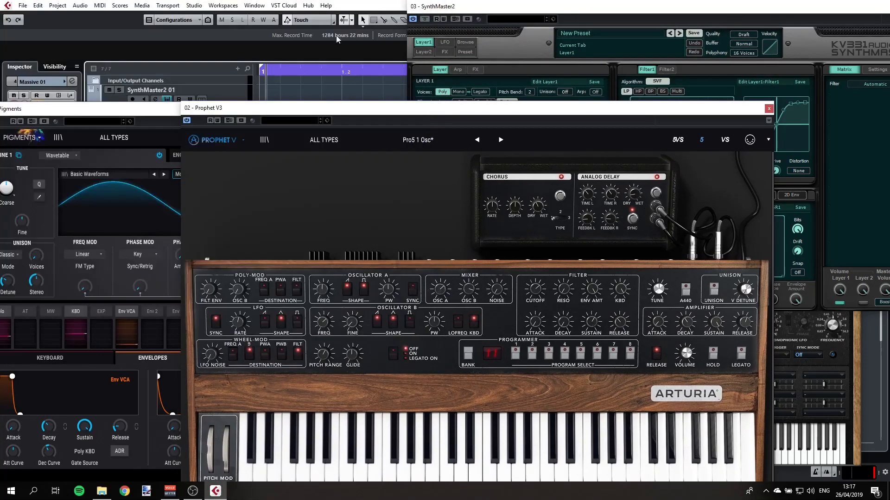
Step: Close the Pigments and Prophet V3 windows and select the SynthMaster2 01 track
click(174, 111)
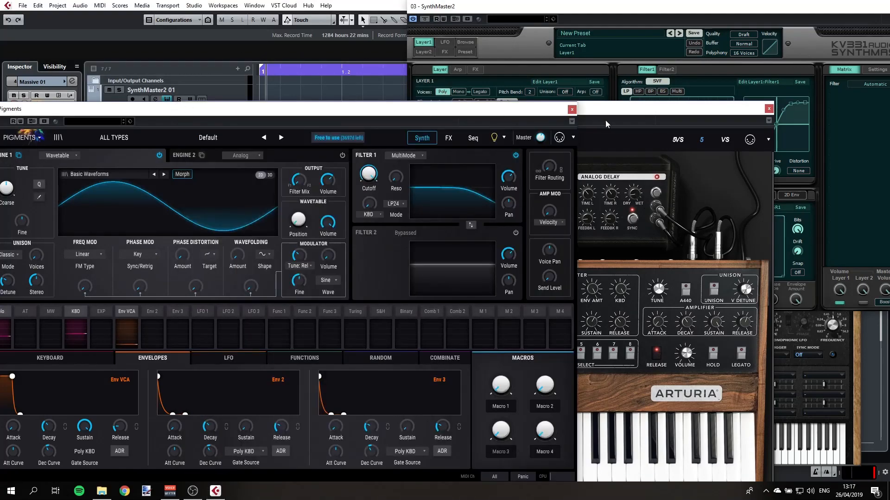
click(574, 110)
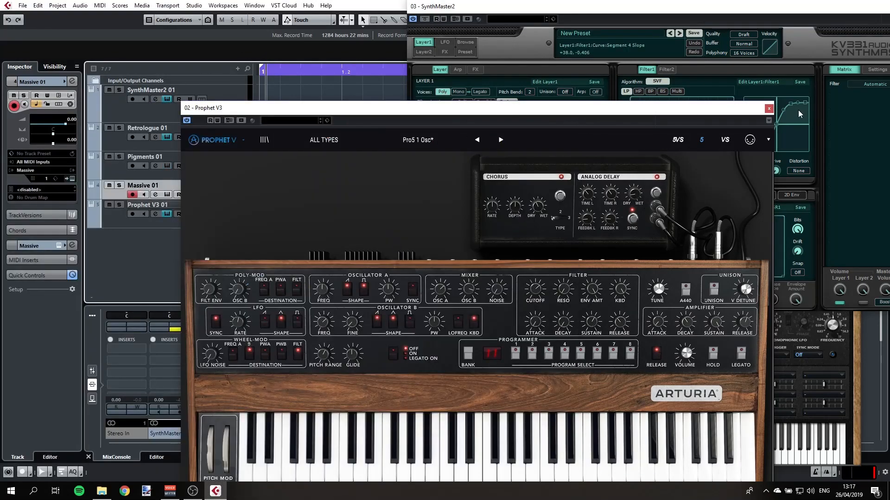
click(768, 110)
click(220, 97)
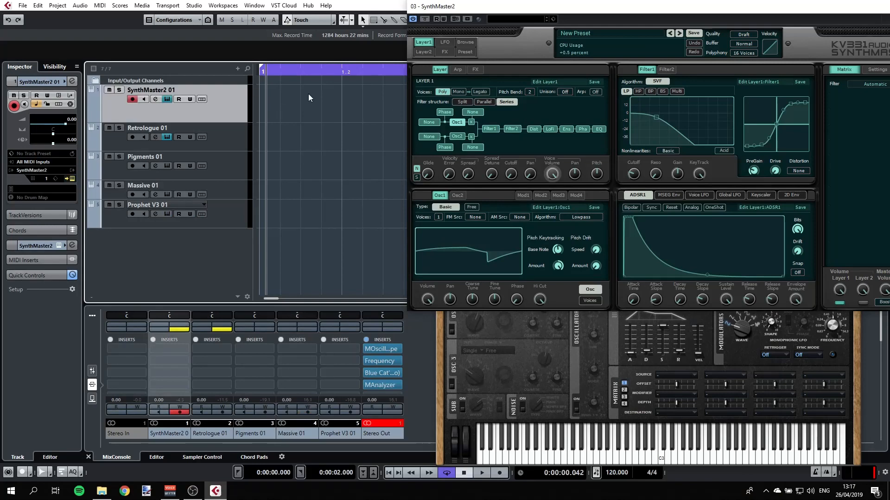
Step: Move the SynthMaster2 window aside and set Osc1's wave type to Sine
drag(485, 6, 189, 2)
click(856, 151)
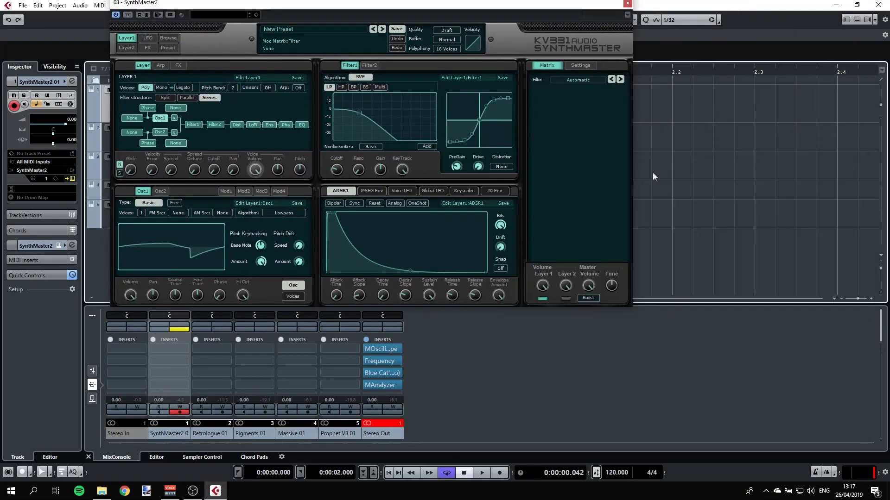
click(201, 233)
click(206, 238)
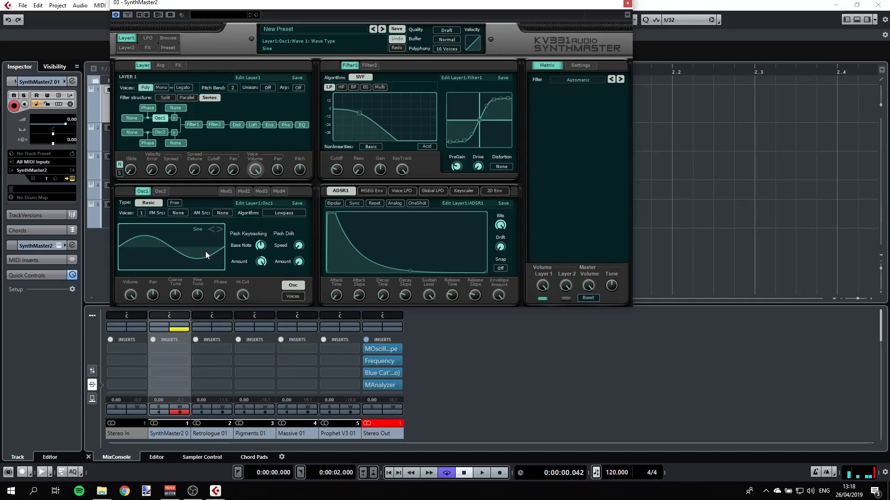
Step: Open the MOscilloscope insert on the Stereo Out channel and position its window
click(387, 349)
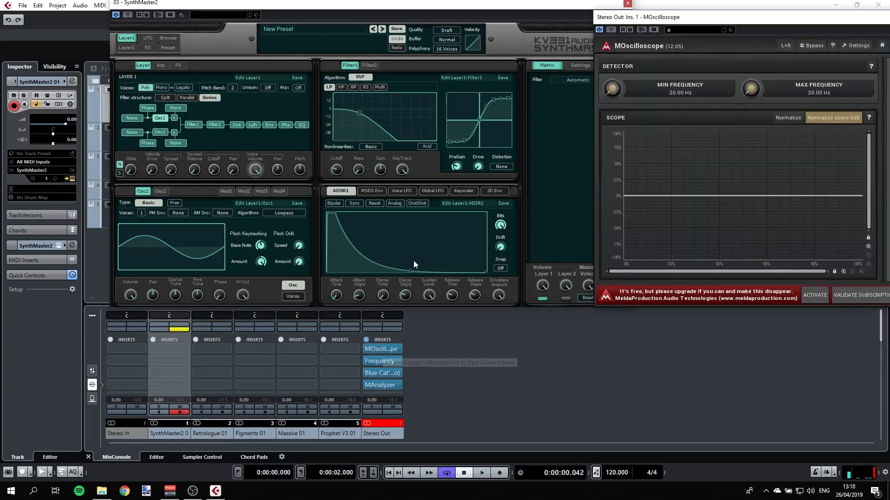
drag(702, 21, 642, 32)
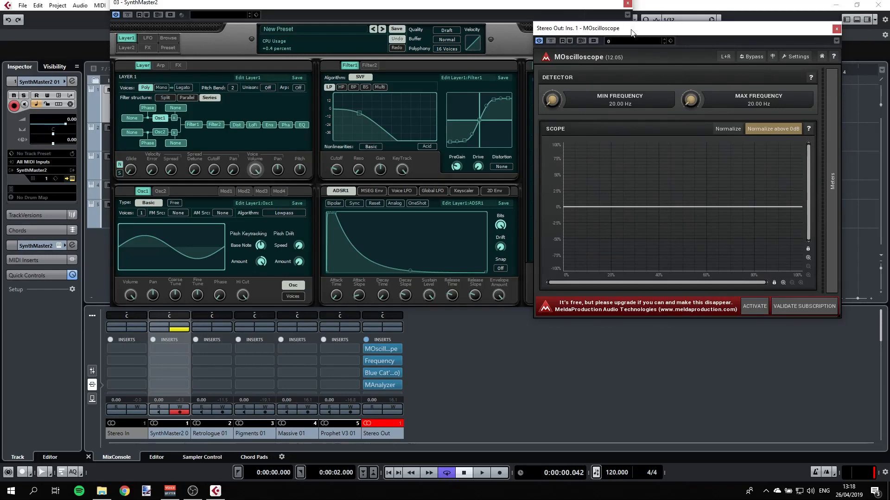
drag(632, 32, 629, 42)
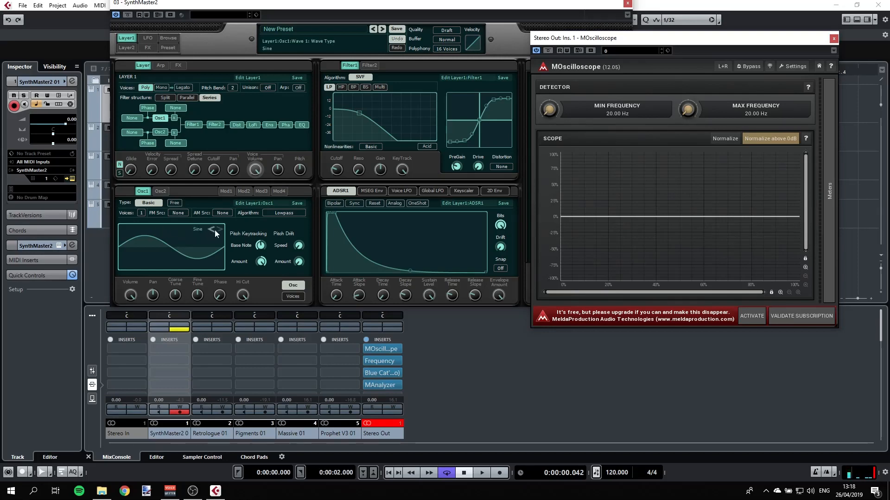
Step: Switch Osc1's wave type to Sawtooth while watching the oscilloscope
click(219, 230)
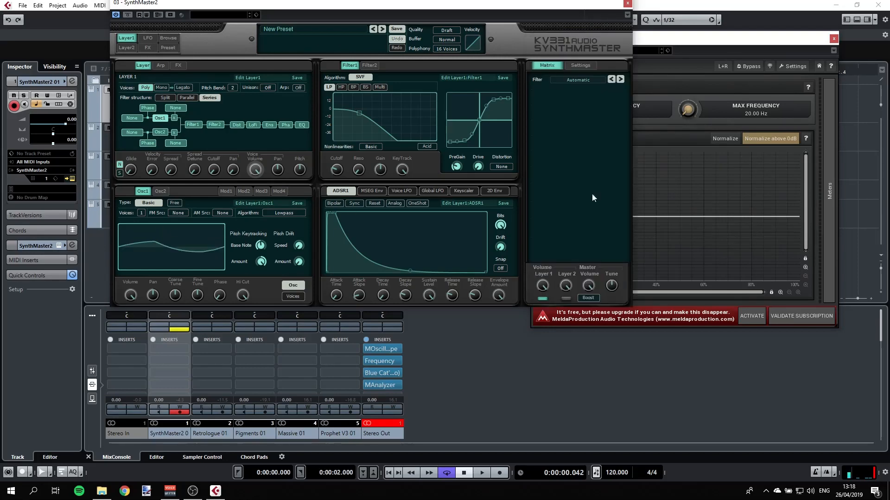
click(670, 44)
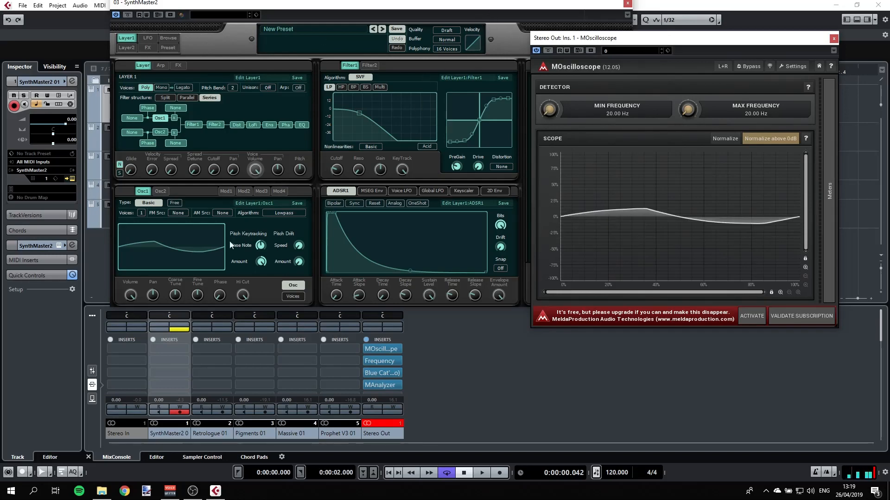
click(219, 230)
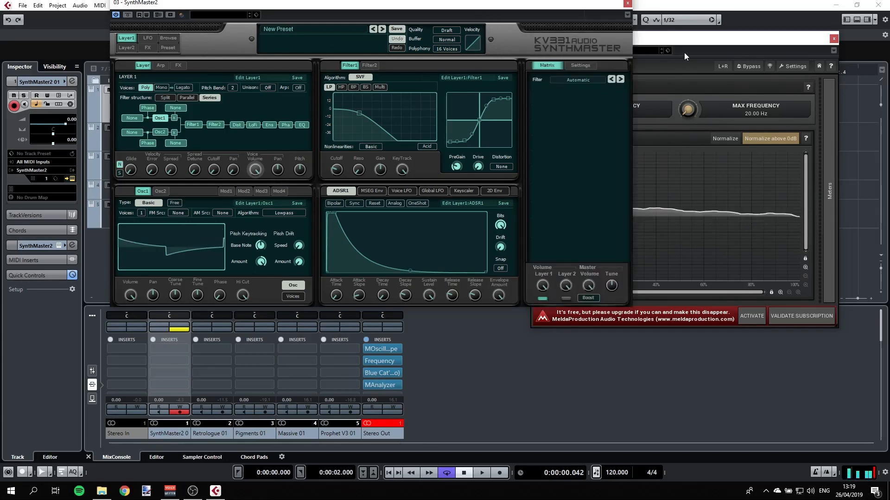
Step: Reposition the SynthMaster2 window, then close it
drag(583, 8, 492, 19)
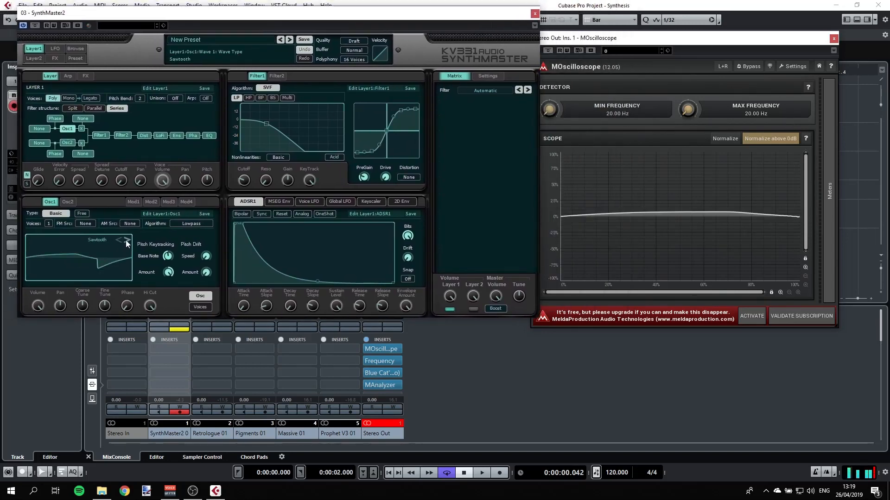
drag(291, 16, 412, 72)
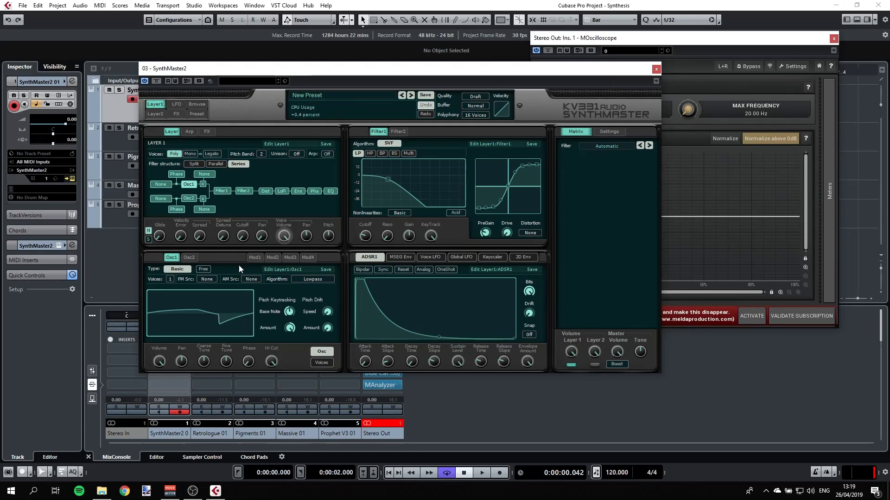
click(656, 69)
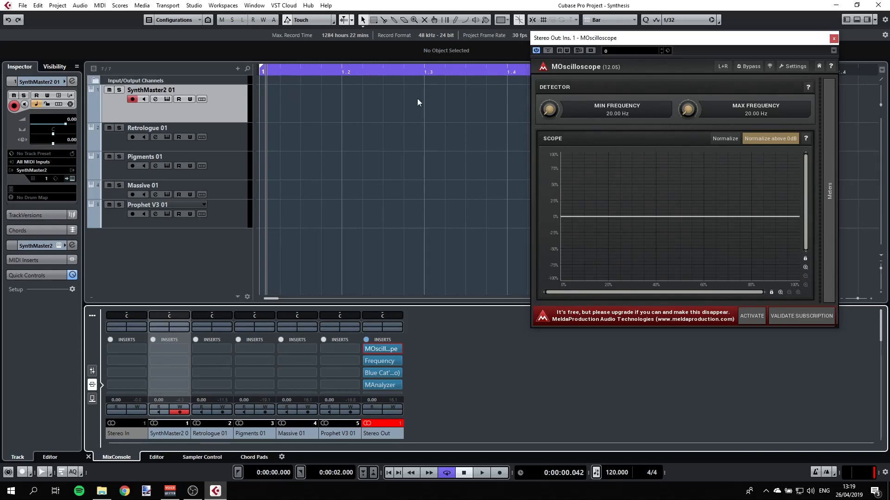
Step: Create a one-bar MIDI part on the SynthMaster2 01 track and open it in the editor
double_click(274, 106)
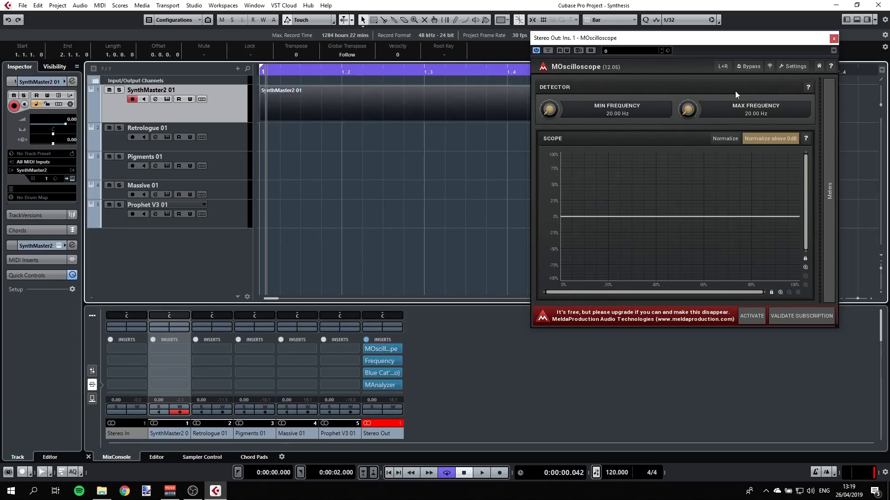
drag(811, 38, 674, 257)
double_click(561, 106)
click(698, 258)
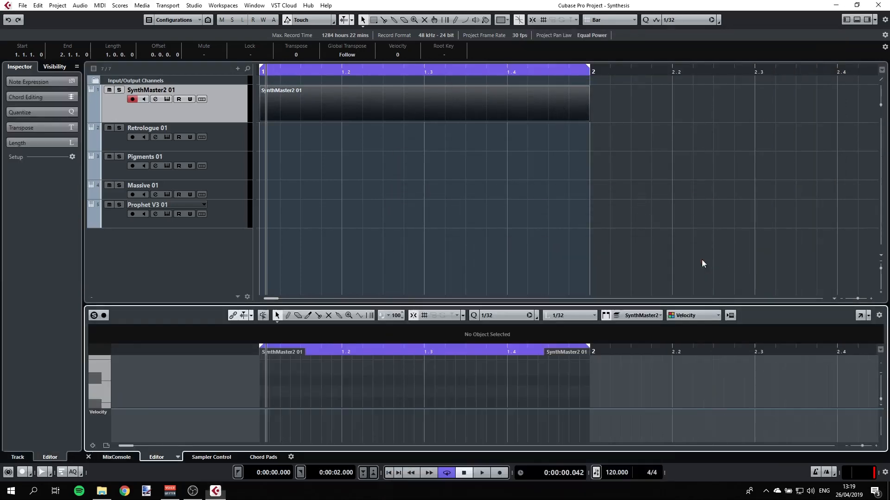
Step: Draw a C3 note spanning the whole bar in the Key Editor and close the editor
click(859, 316)
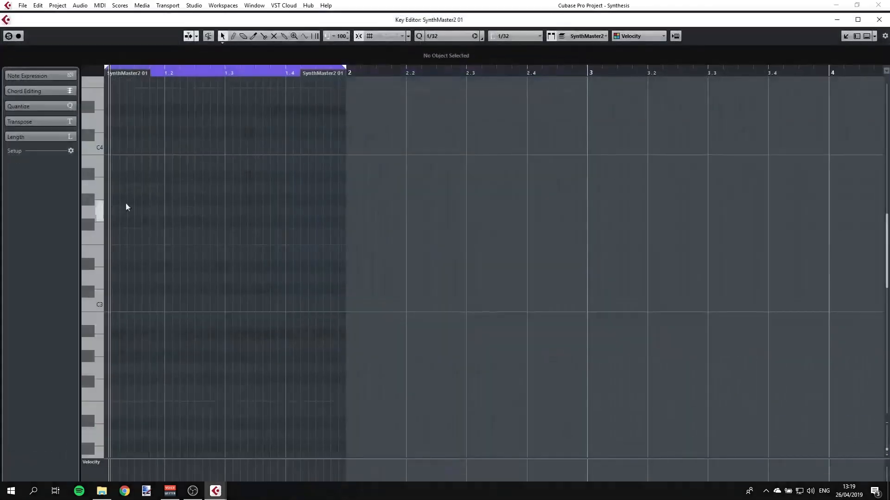
drag(105, 304, 343, 308)
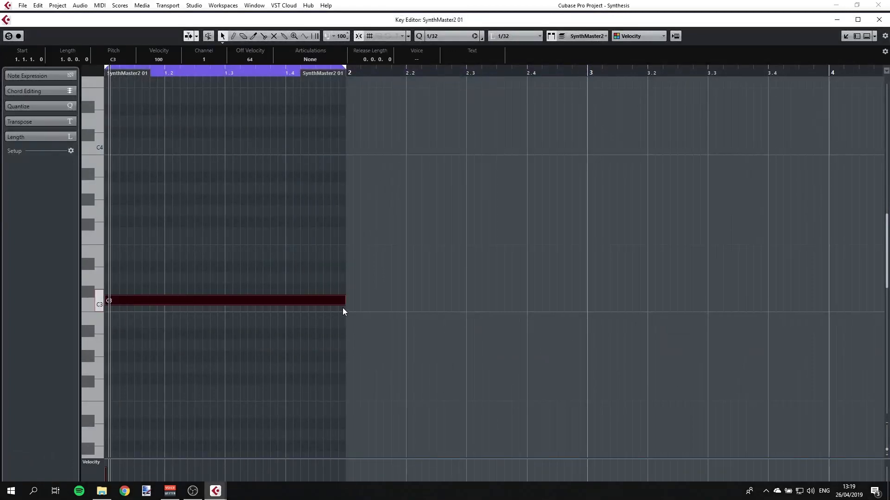
click(879, 19)
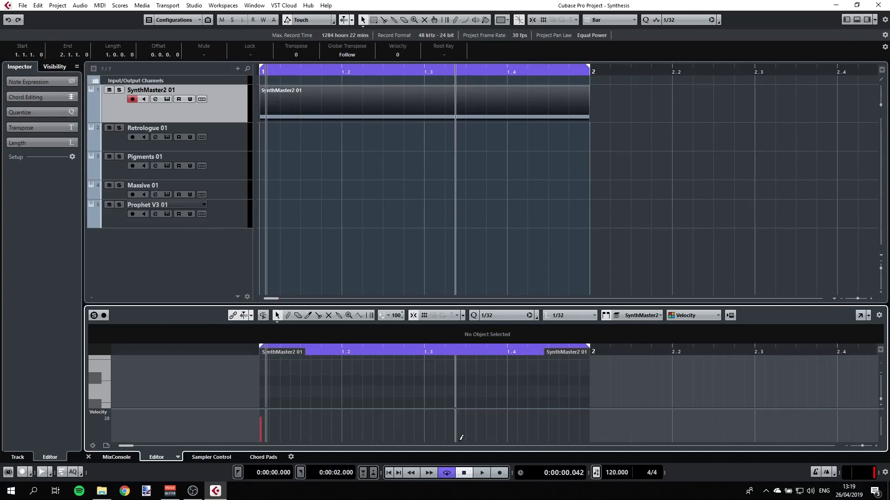
Step: Play back the part to hear the sawtooth tone and stop playback
click(482, 472)
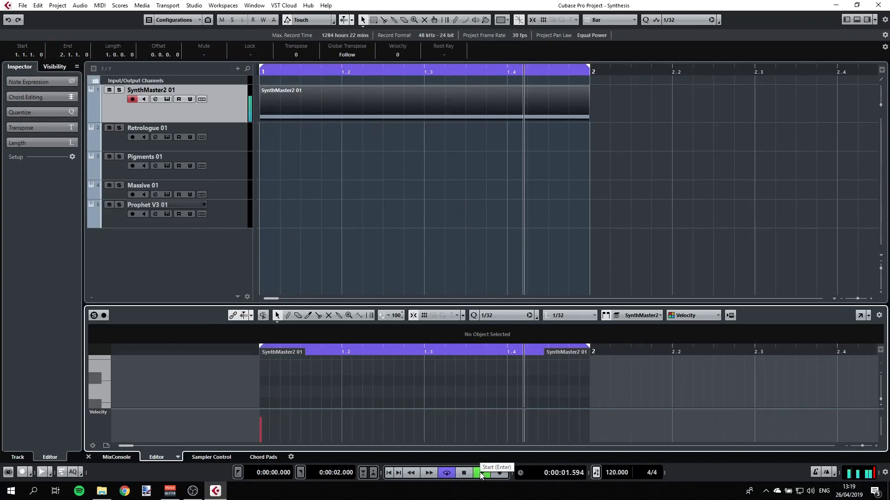
key(space)
drag(334, 70, 168, 69)
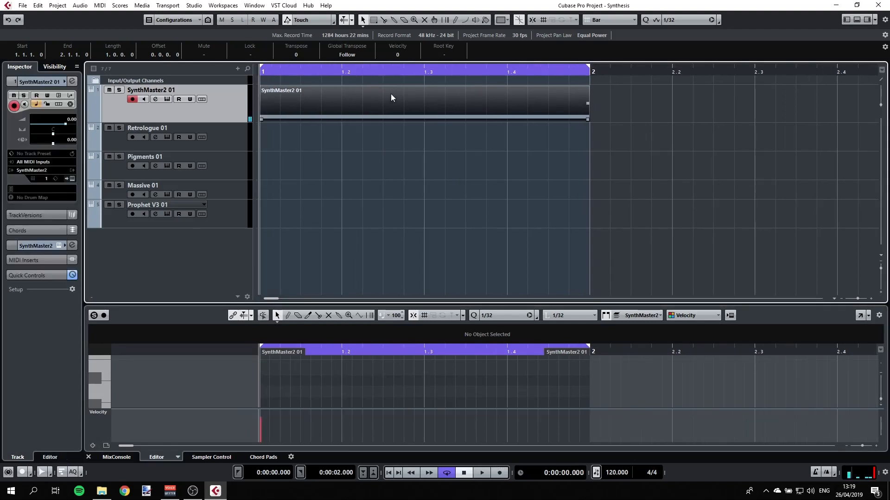
Step: Render the SynthMaster2 01 part in place to a new audio track
right_click(281, 106)
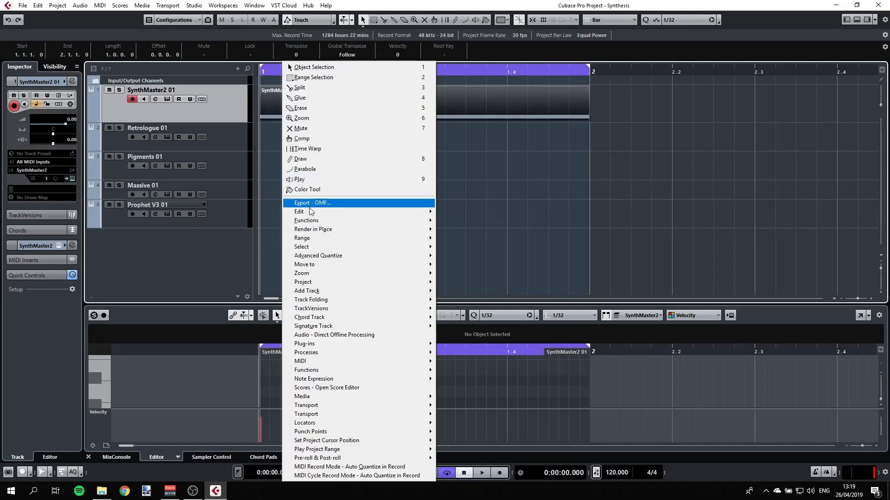
mouse_move(324, 234)
click(446, 229)
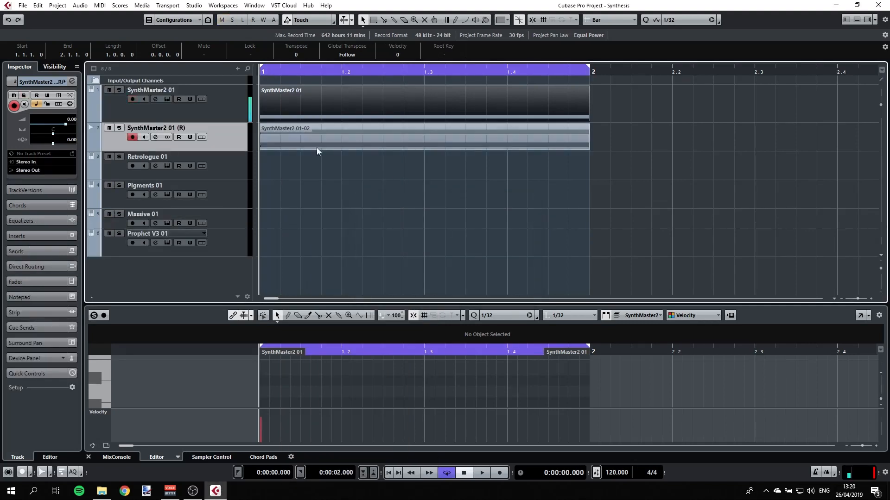
Step: Enlarge the rendered audio track and zoom into its waveform to examine the wave shape
drag(233, 150, 232, 197)
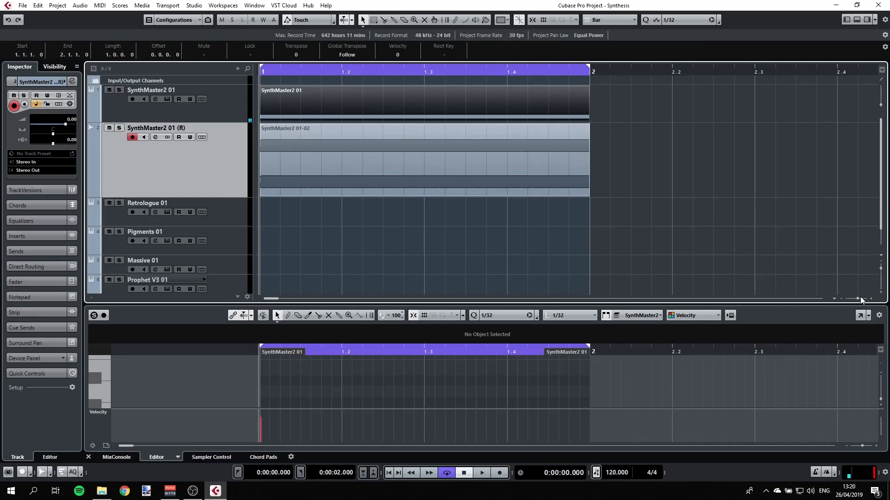
drag(858, 301, 861, 299)
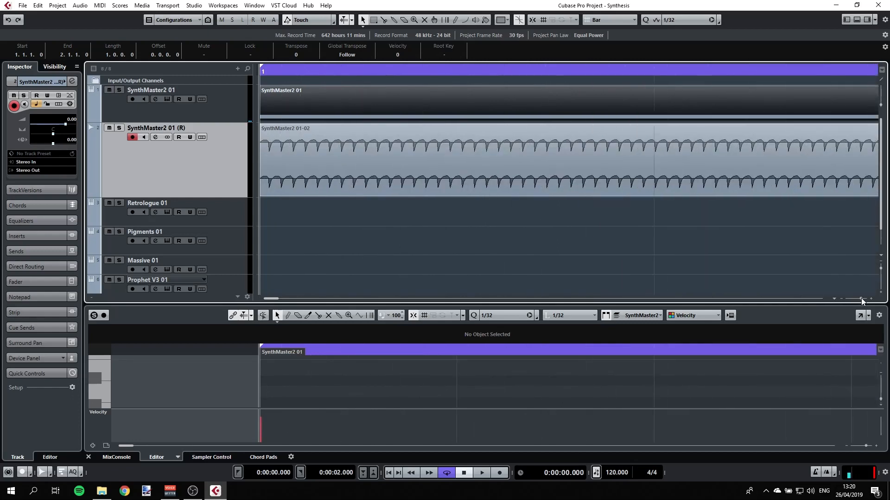
drag(880, 105, 879, 102)
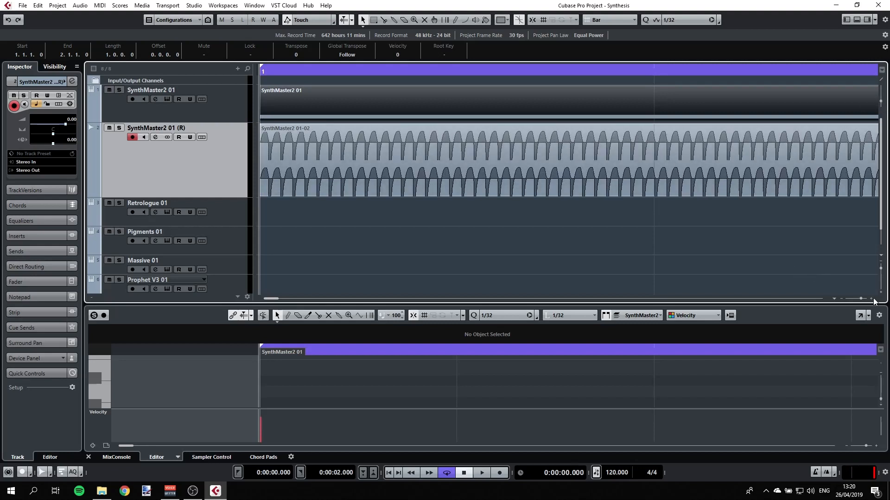
drag(861, 300, 862, 300)
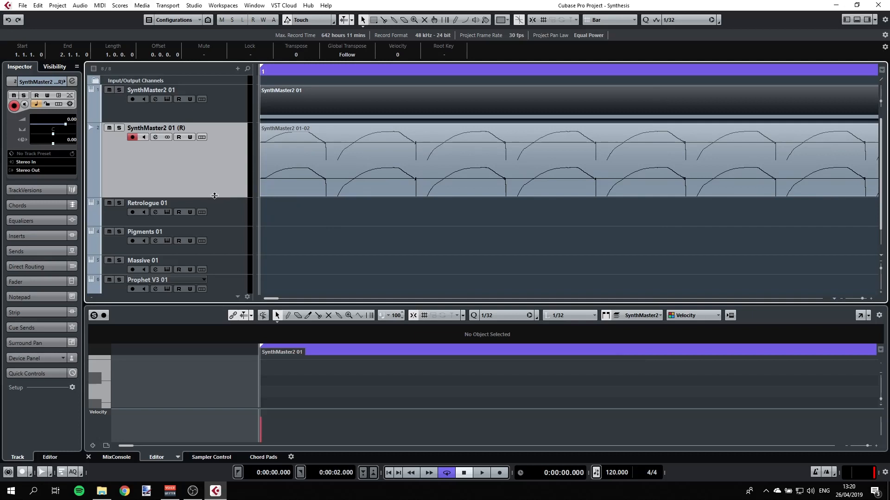
drag(214, 196, 215, 272)
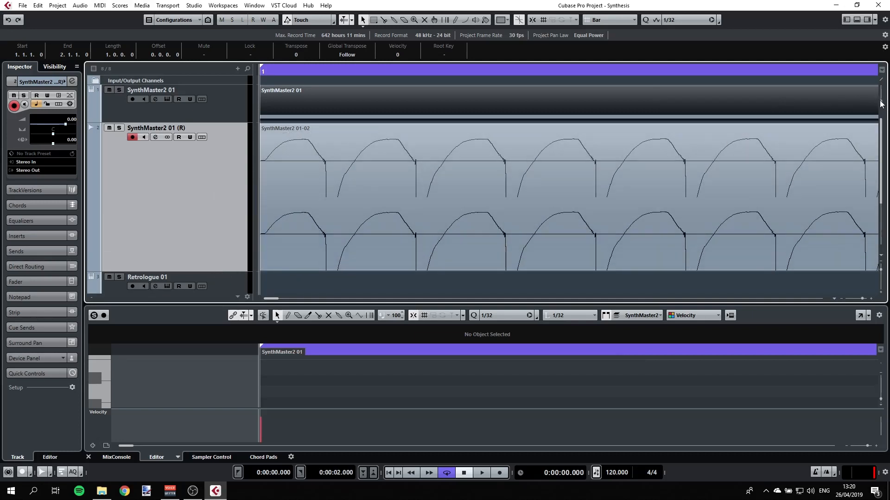
drag(881, 104, 878, 104)
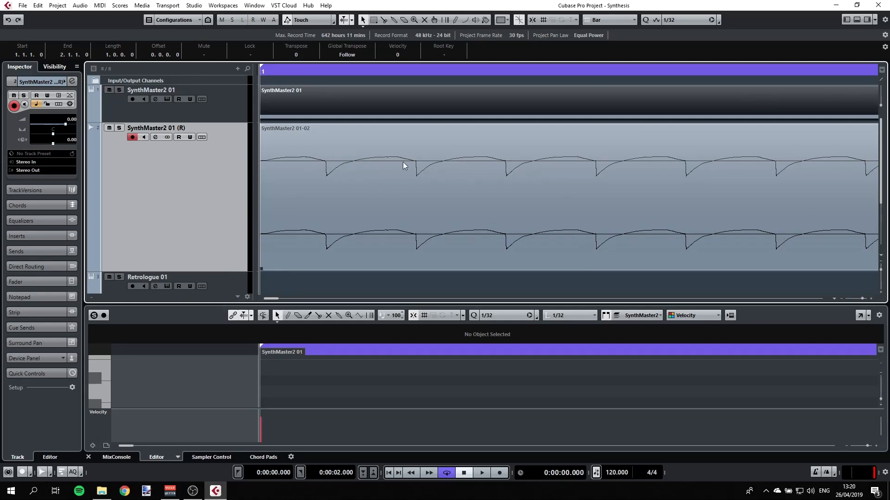
Step: Open the SynthMaster2 01 instrument window and place it over the project
click(166, 98)
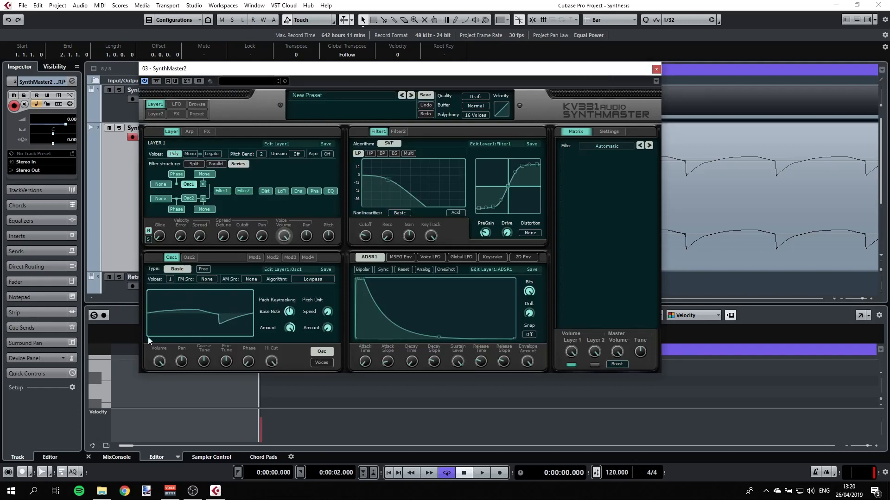
drag(618, 67, 428, 67)
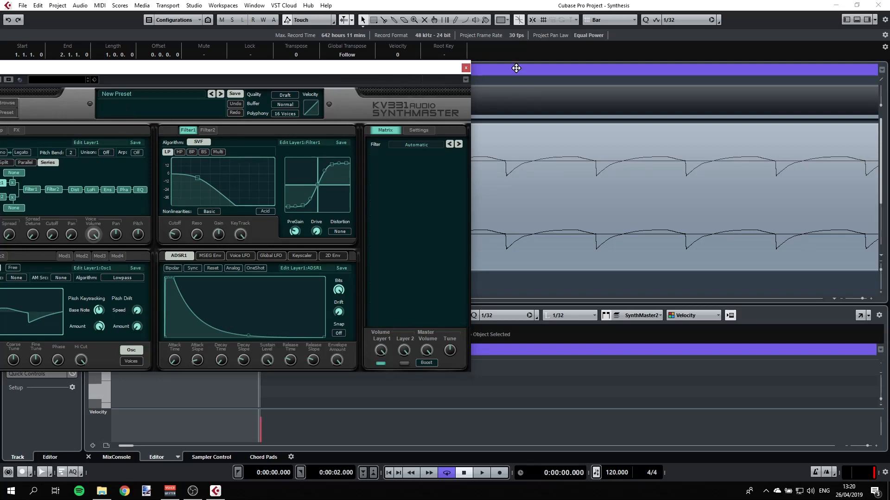
drag(418, 69, 683, 198)
click(231, 116)
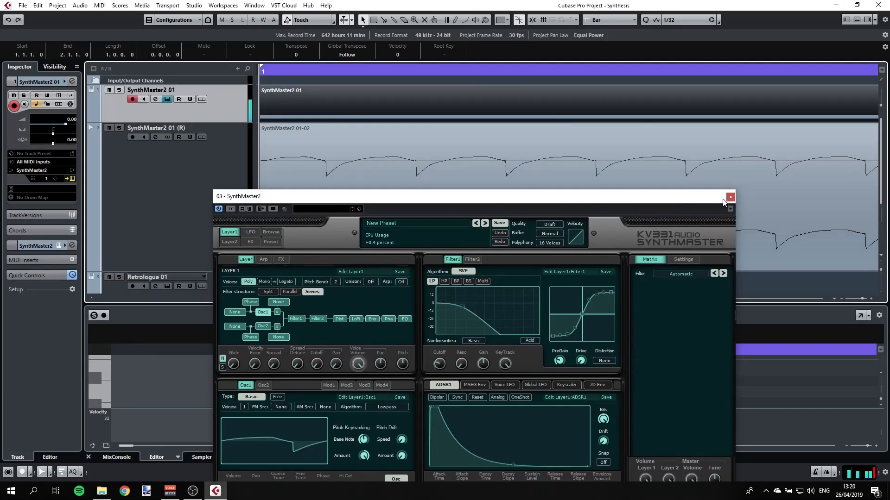
drag(708, 199, 695, 92)
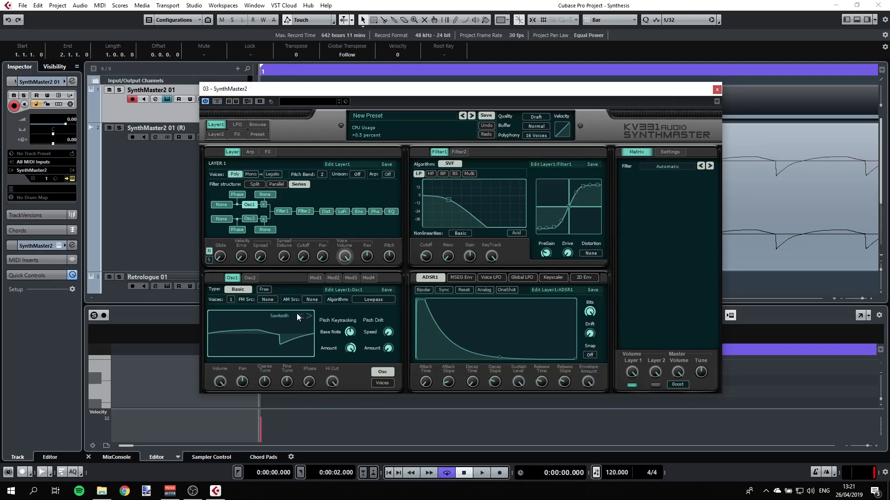
Step: Change SynthMaster2's Osc1 waveform to Sine
mouse_move(307, 317)
click(282, 327)
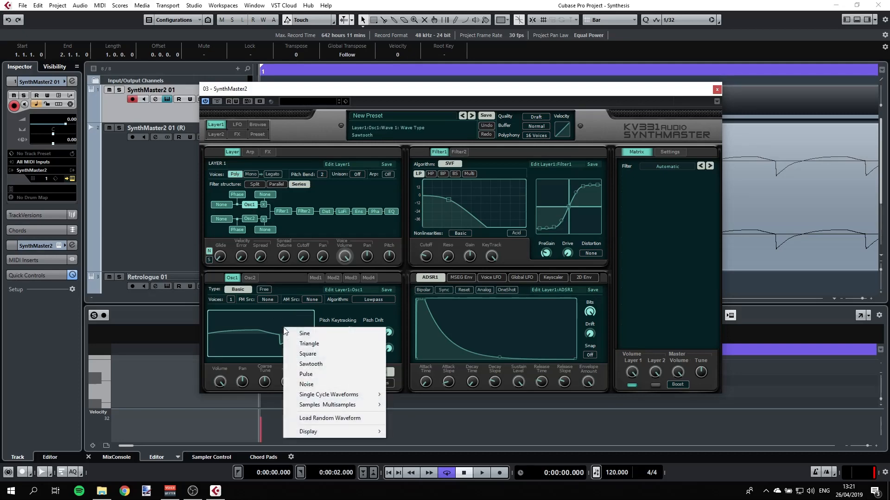
click(313, 333)
Step: Open the MixConsole and the Frequency EQ inserted on the Stereo Out channel
drag(664, 91, 556, 90)
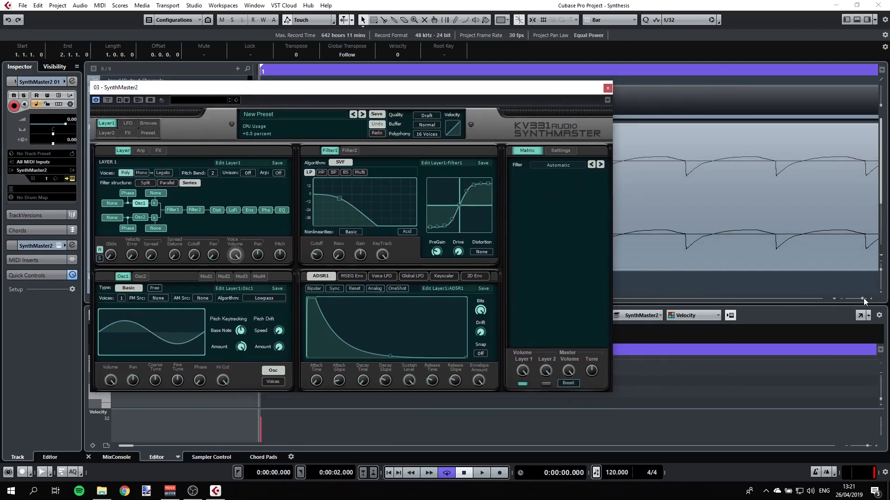
drag(861, 298, 857, 297)
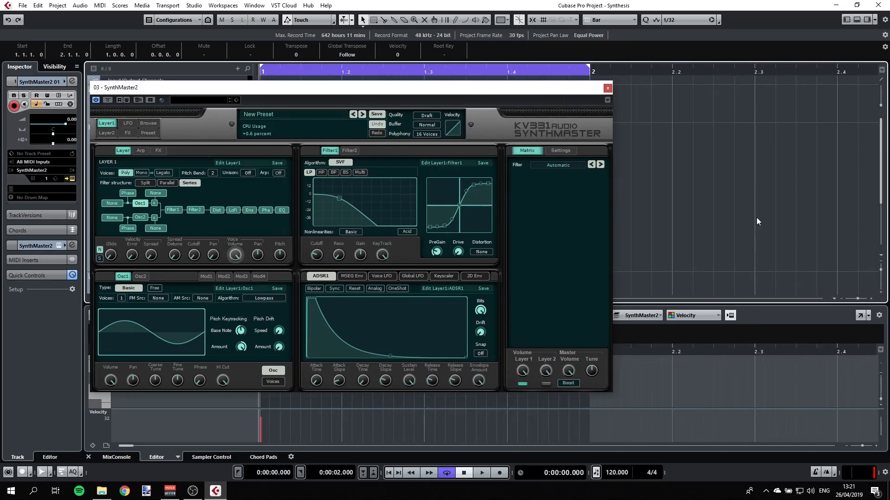
drag(515, 92, 456, 61)
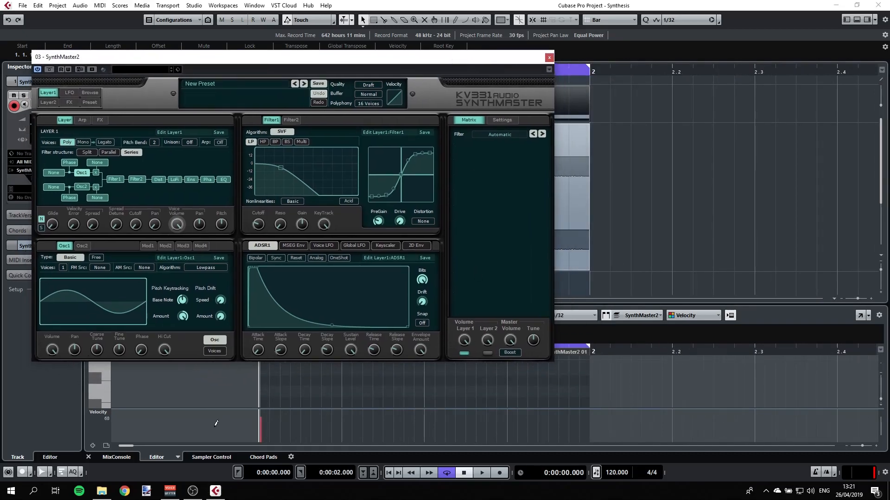
click(130, 458)
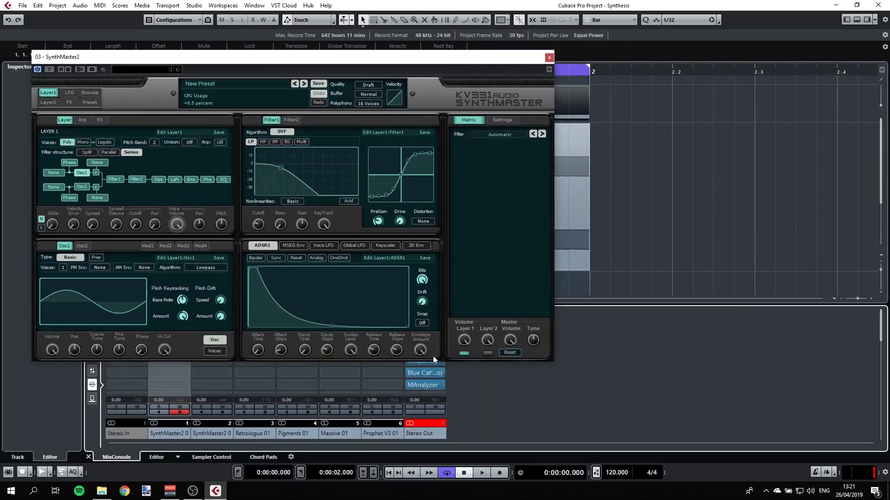
drag(479, 56, 477, 25)
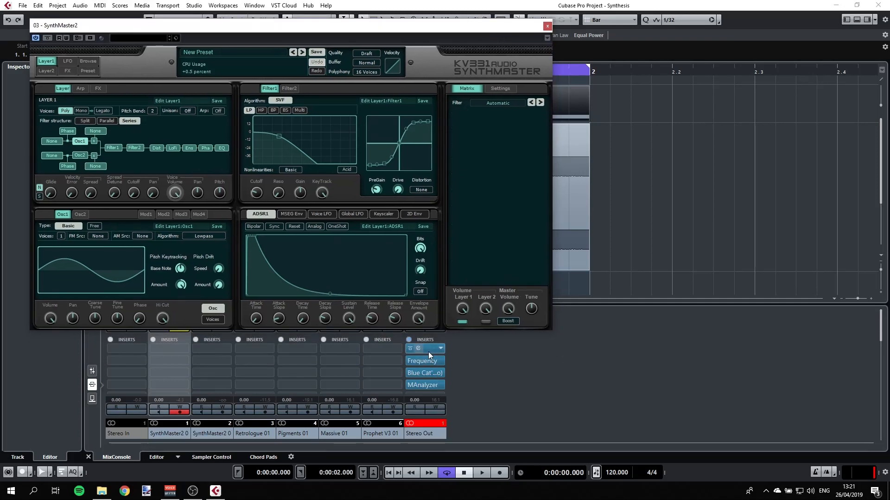
click(426, 362)
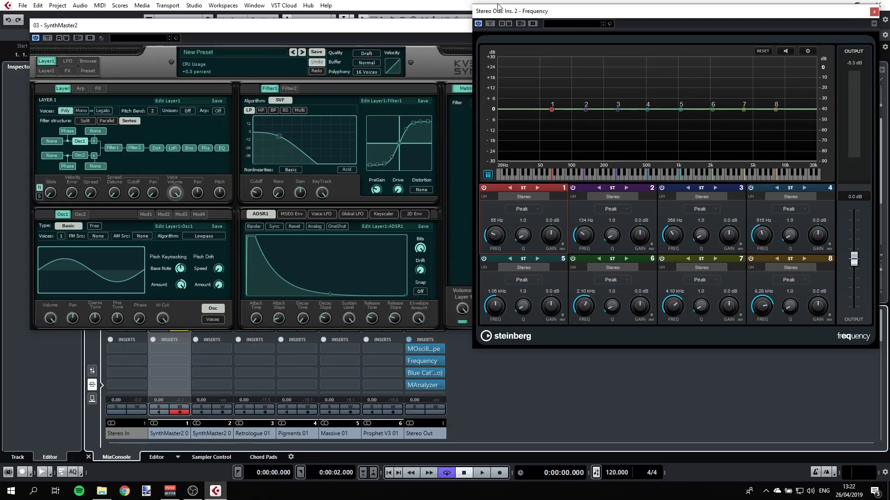
Step: Close the SynthMaster2 window and open the instrument of the Prophet V3 01 track
drag(443, 28, 516, 36)
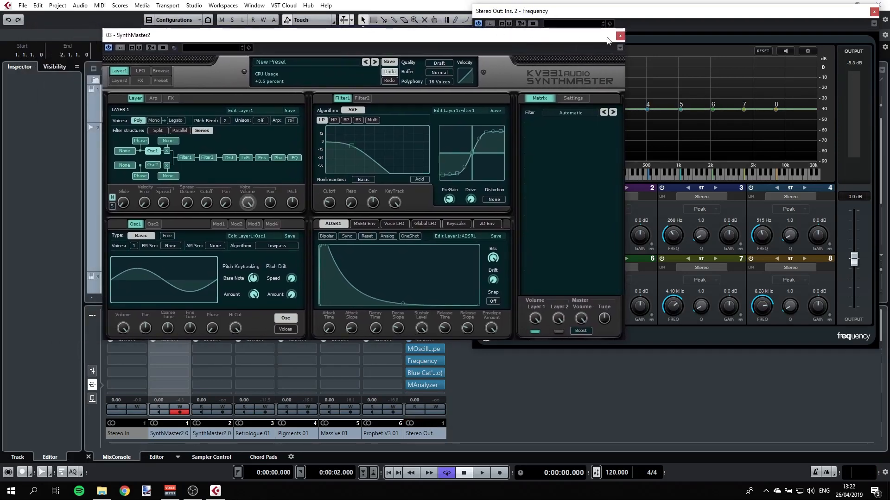
click(621, 35)
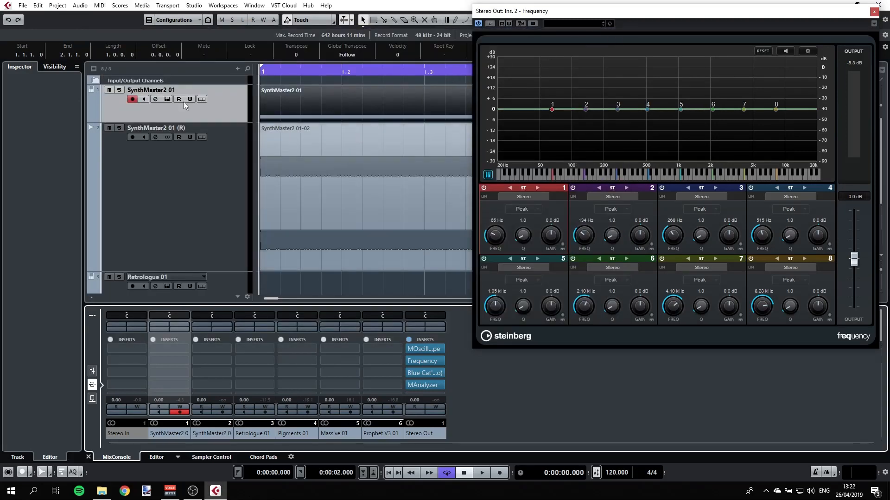
click(187, 267)
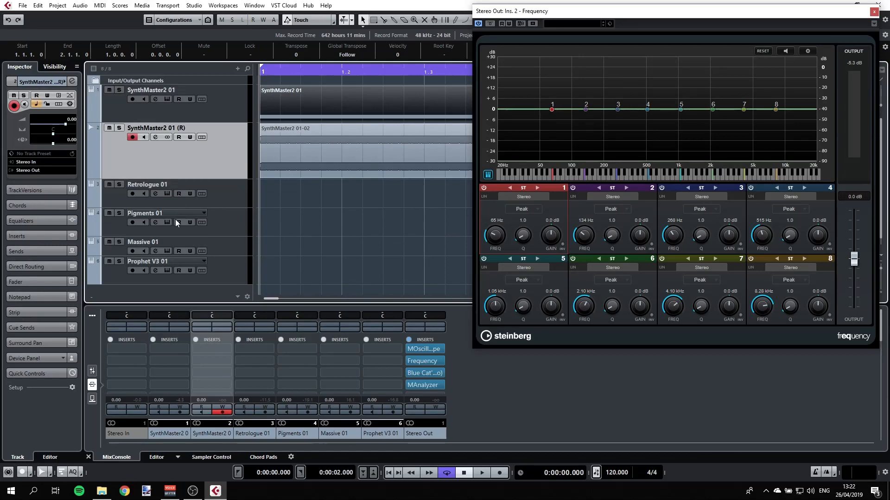
click(193, 272)
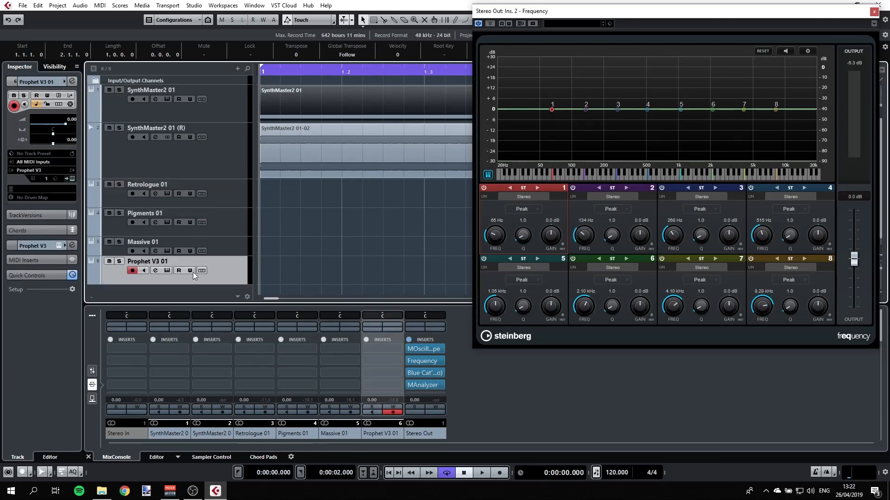
click(167, 271)
Step: Step to the previous preset and back to reload the Pro5 1 Osc preset in Prophet V
drag(320, 116, 312, 52)
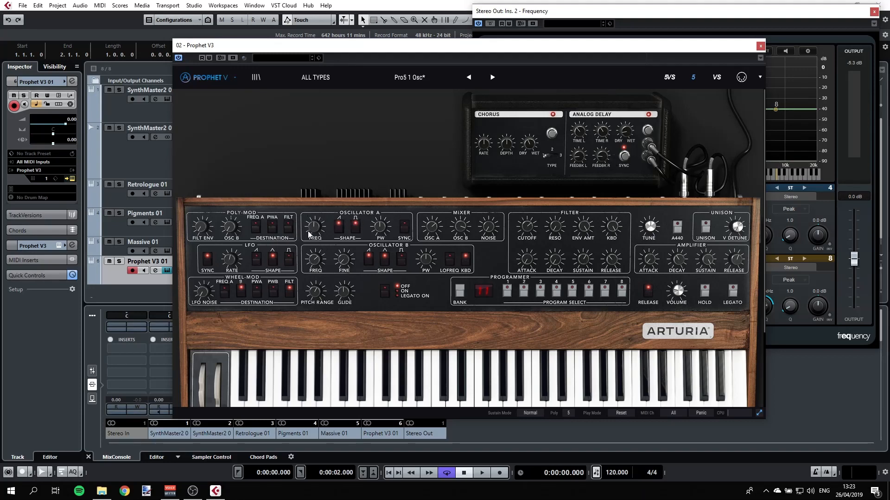
mouse_move(311, 218)
mouse_down()
mouse_move(309, 210)
mouse_move(307, 229)
mouse_up()
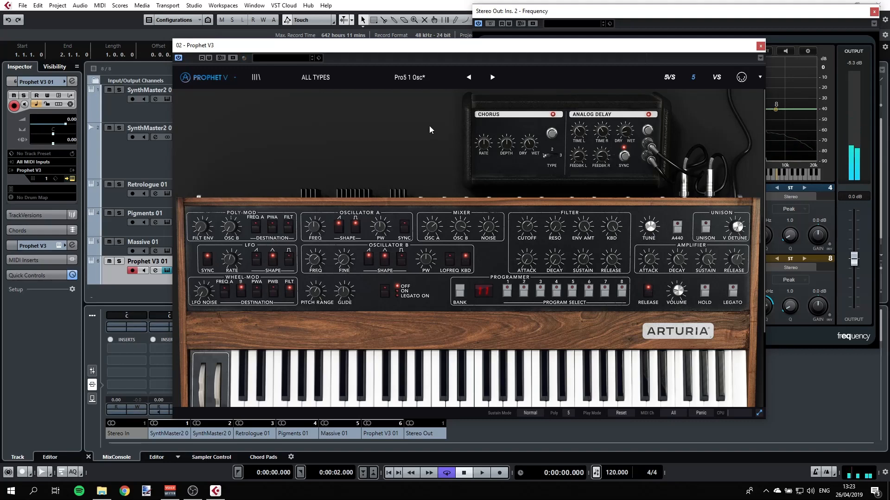
click(468, 78)
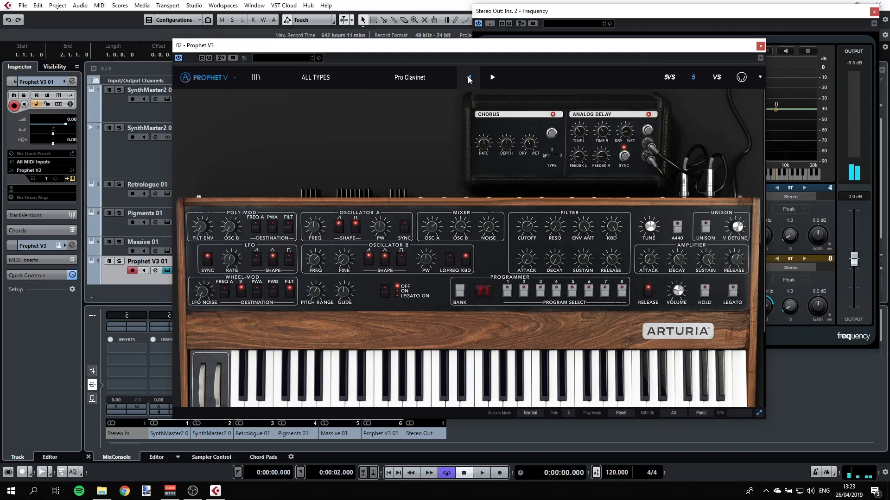
click(492, 78)
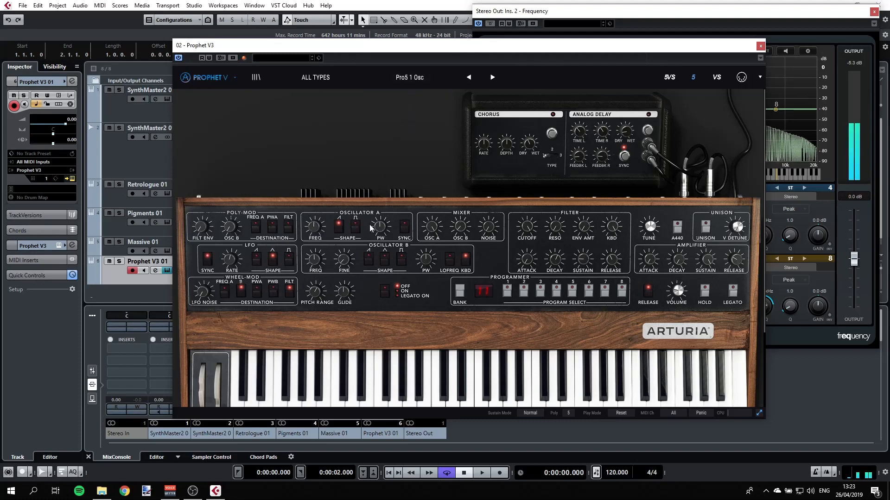
Step: Switch Oscillator A's shape from sawtooth to square
drag(521, 49, 349, 37)
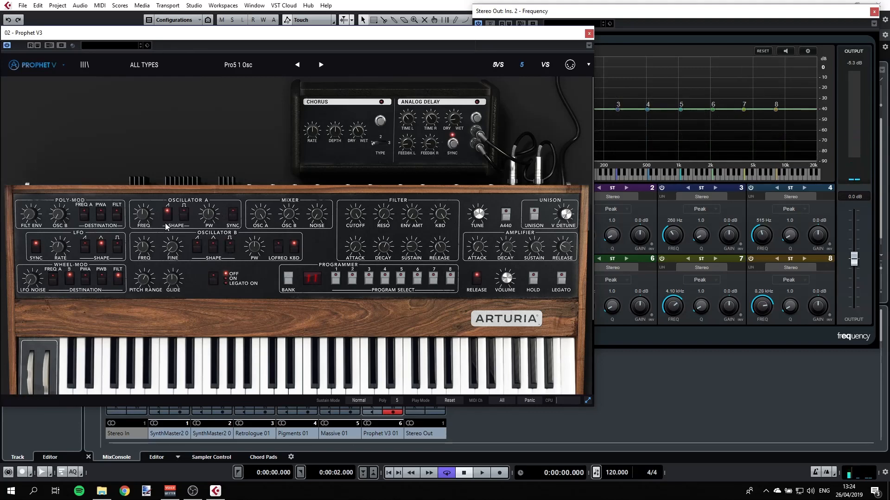
click(168, 208)
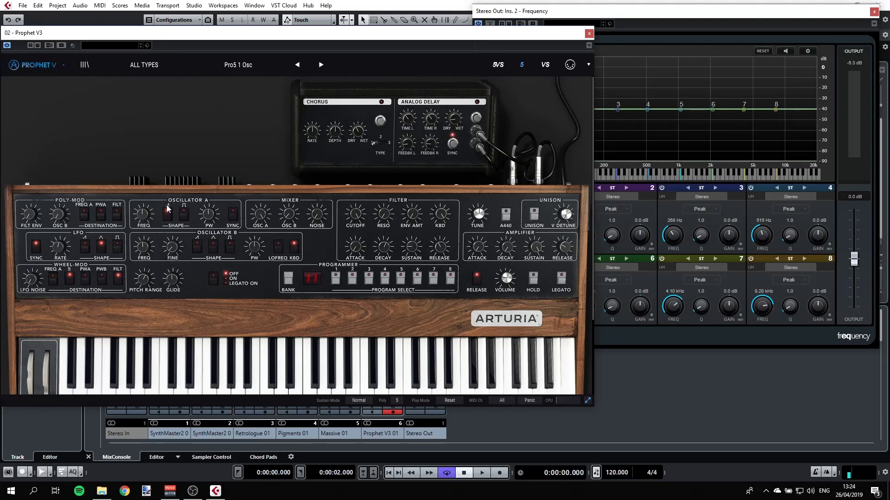
click(168, 209)
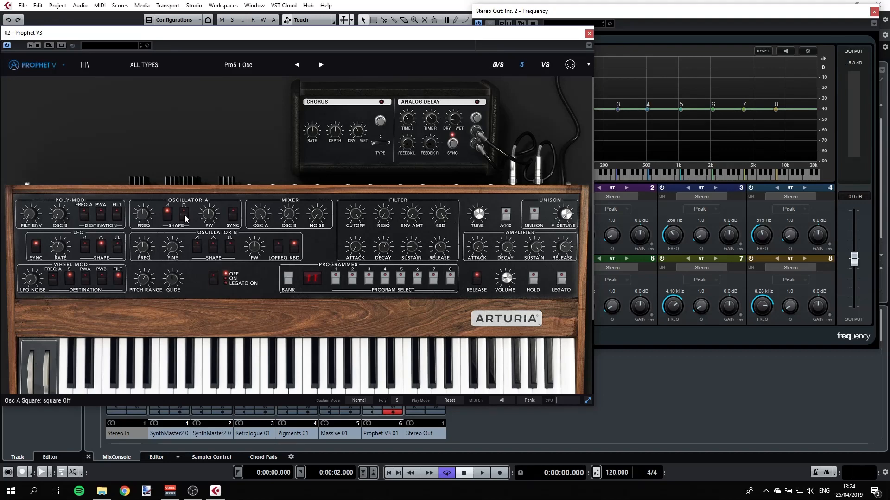
click(185, 219)
click(168, 217)
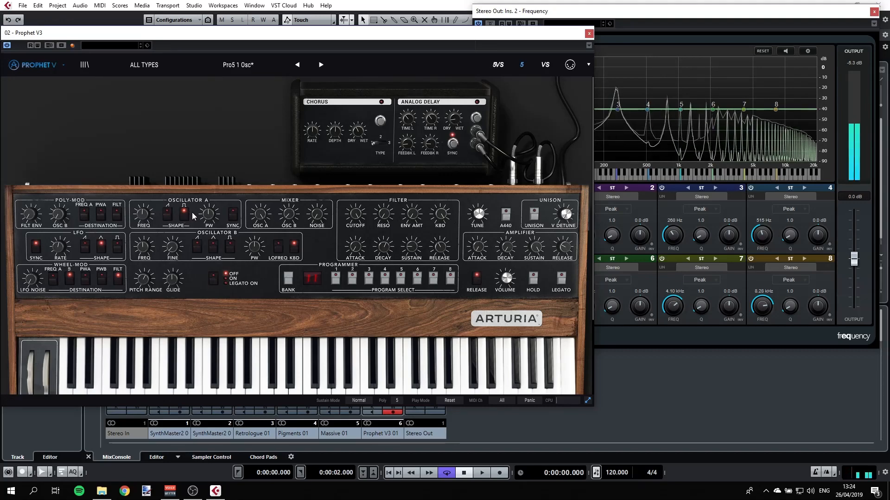
Step: Turn down Oscillator A's pulse width and close the Frequency EQ window
drag(208, 216, 204, 252)
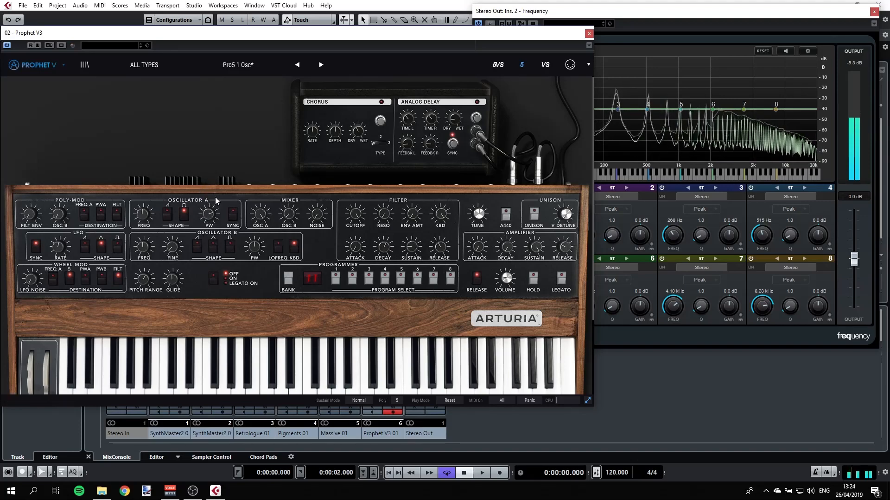
click(874, 11)
Step: Place the MOscilloscope beside Prophet V and turn Oscillator A's pulse width back up
drag(512, 38, 311, 3)
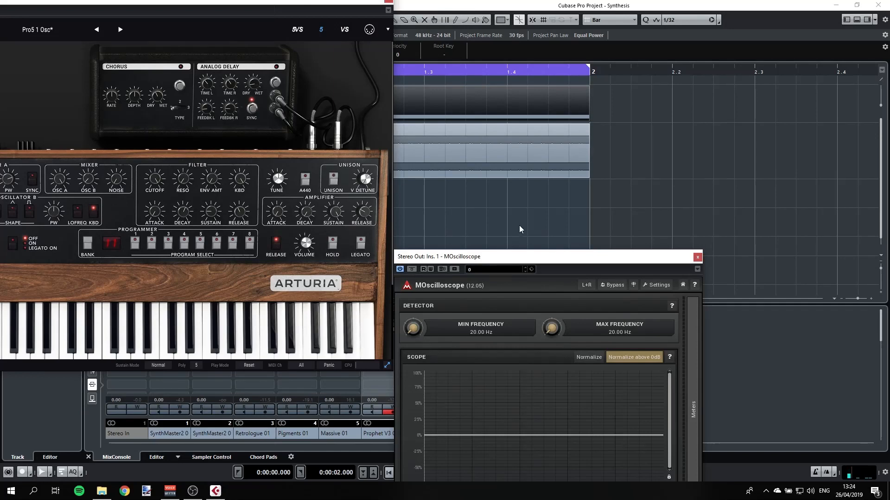
drag(518, 255, 551, 64)
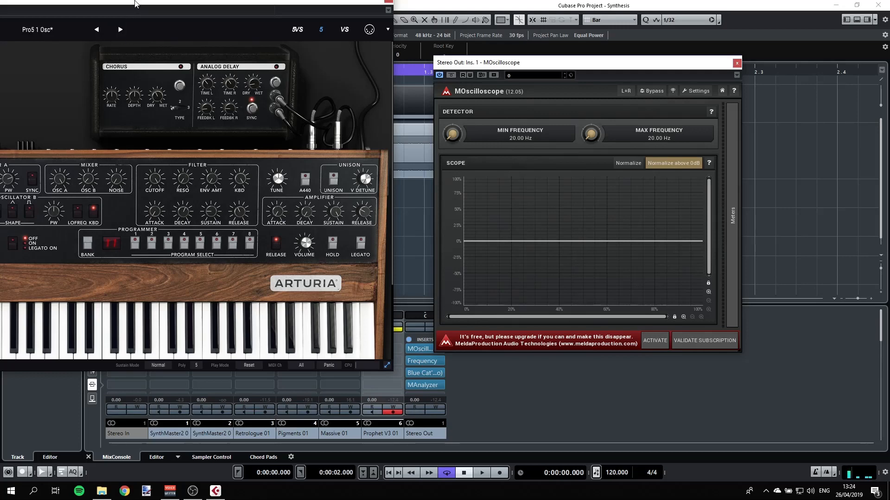
drag(135, 3, 178, 41)
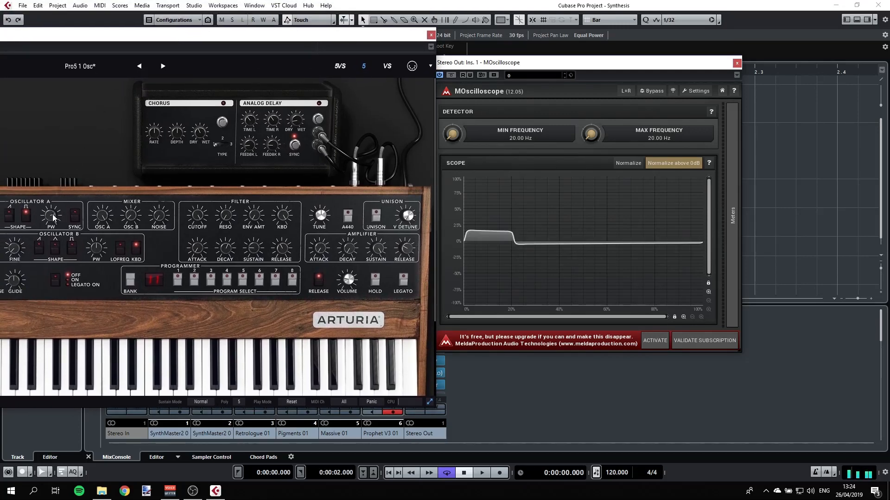
drag(53, 214, 37, 191)
Step: Close Prophet V and open the instrument window of the Pigments 01 track
drag(145, 37, 397, 36)
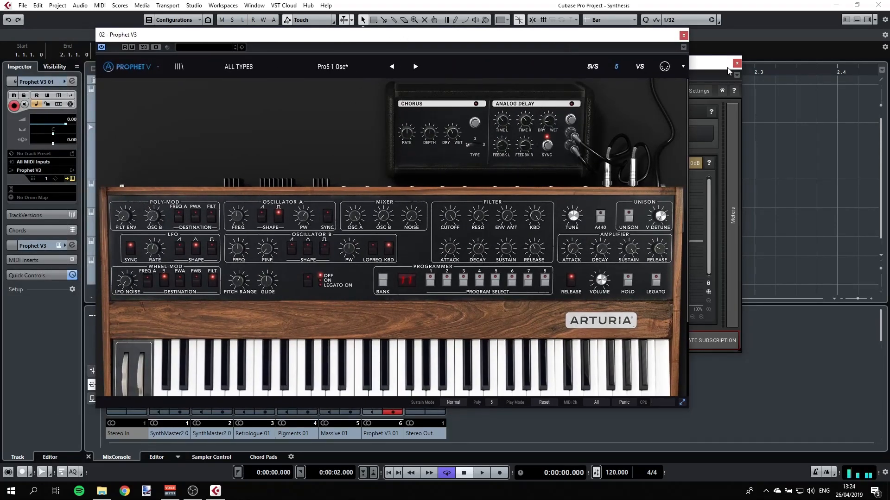
click(683, 35)
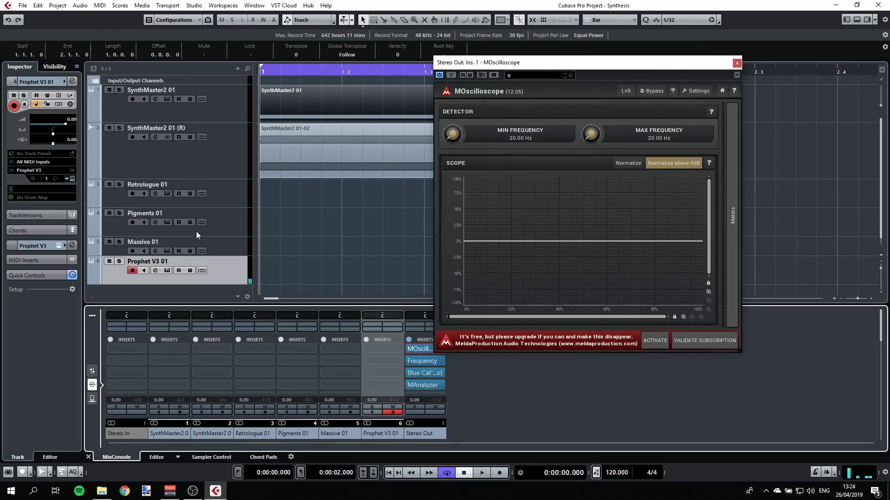
click(228, 224)
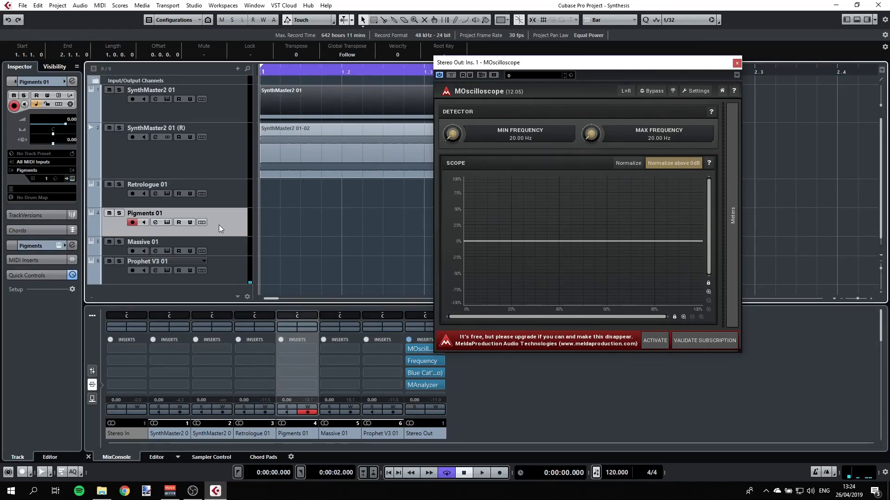
click(166, 223)
drag(304, 109, 352, 75)
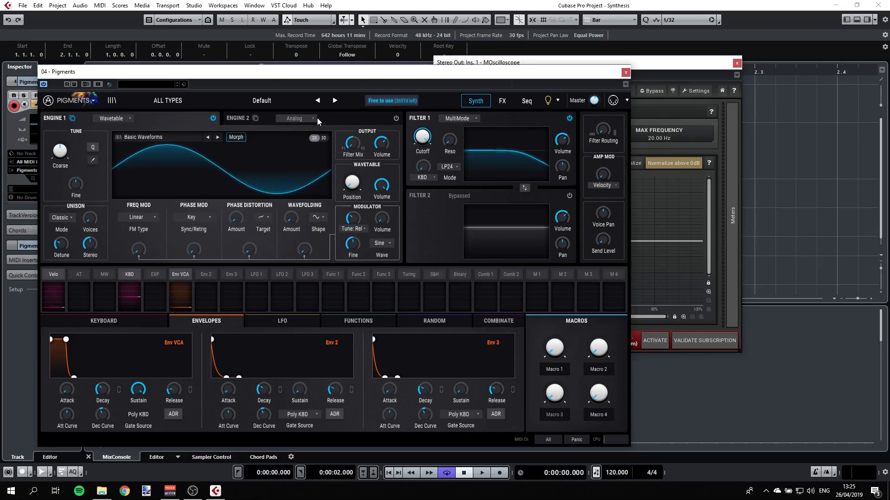
Step: Switch Pigments Engine 1's wavetable display to the 3D view
click(110, 120)
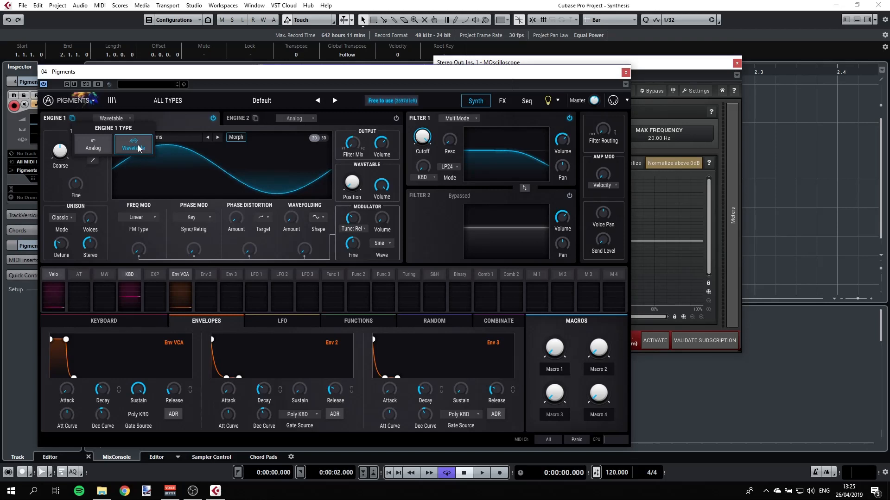
click(324, 139)
click(325, 139)
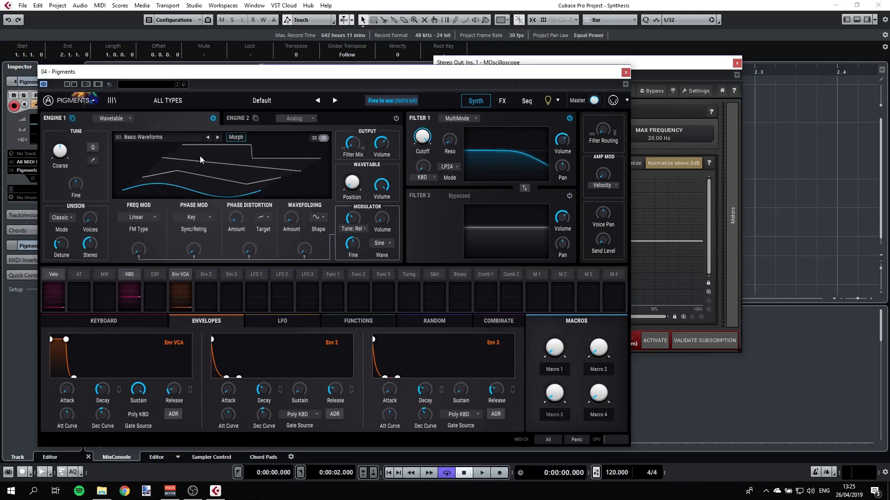
mouse_move(353, 185)
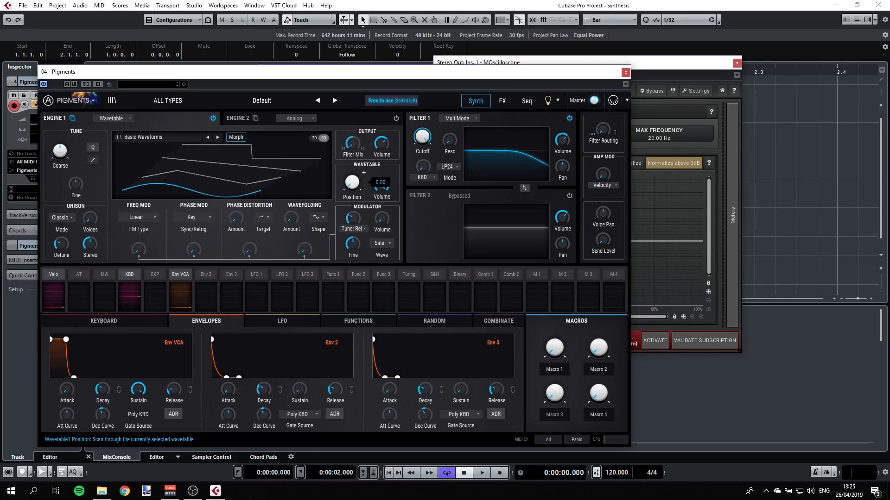
drag(310, 73, 527, 73)
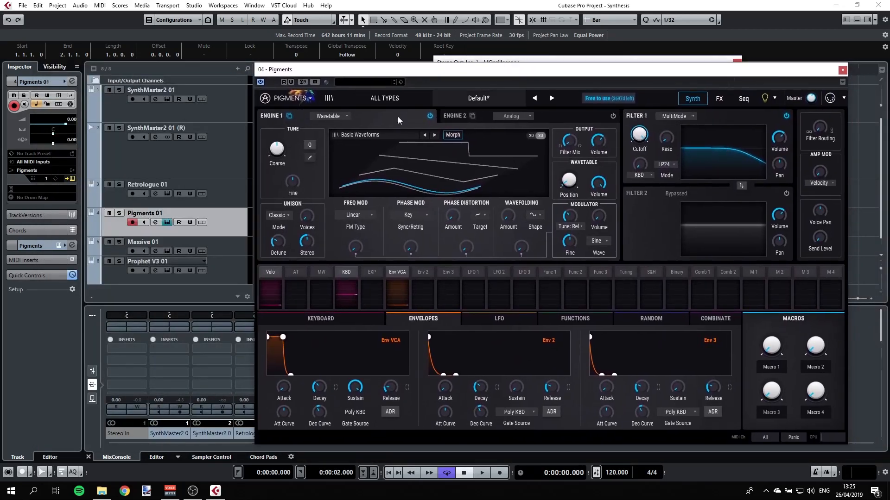
Step: Arrange the Pigments window and the MOscilloscope window side by side
drag(359, 72, 146, 28)
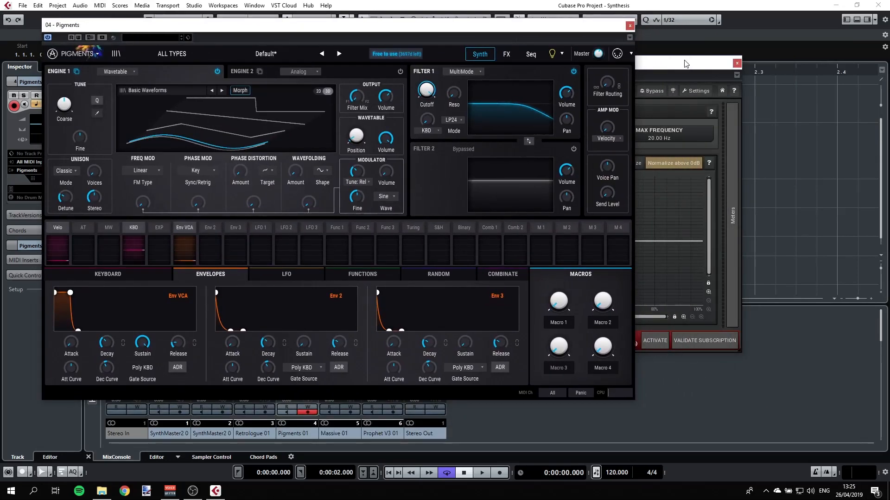
drag(685, 65, 827, 14)
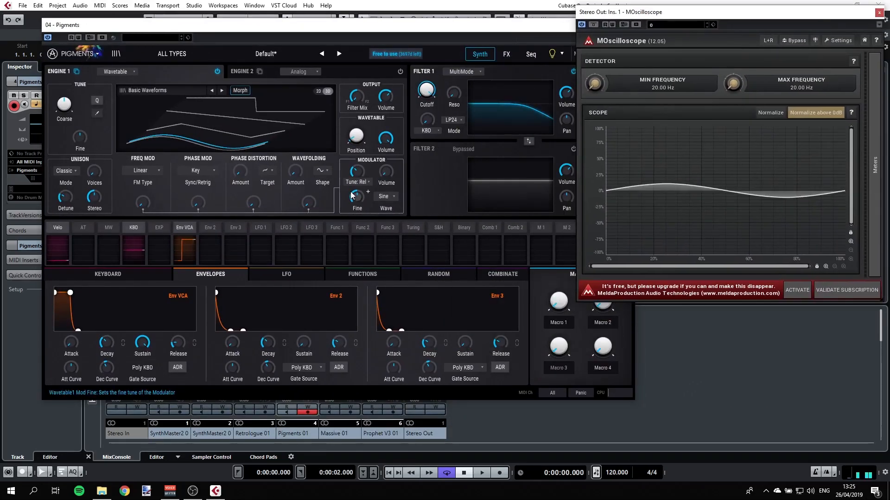
mouse_move(356, 137)
mouse_down()
mouse_move(355, 58)
mouse_move(356, 136)
mouse_up()
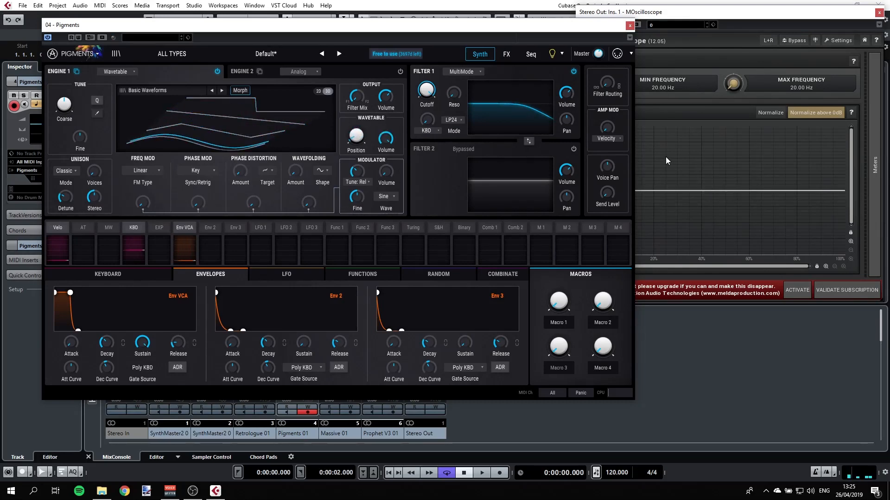
Step: Switch Engine 1's wavetable display back to 2D and turn the Wavetable Position up to about 0.748
click(328, 92)
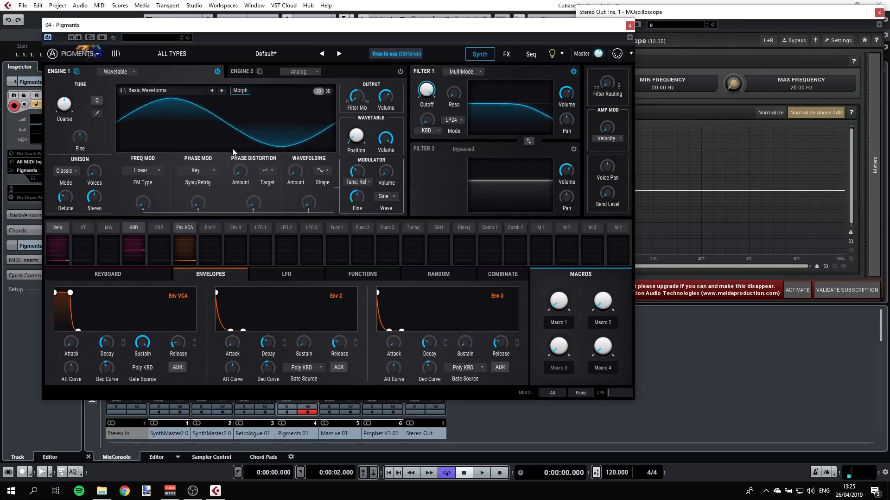
mouse_move(356, 136)
mouse_down()
mouse_move(356, 88)
mouse_move(355, 147)
mouse_move(355, 88)
mouse_move(359, 138)
mouse_up()
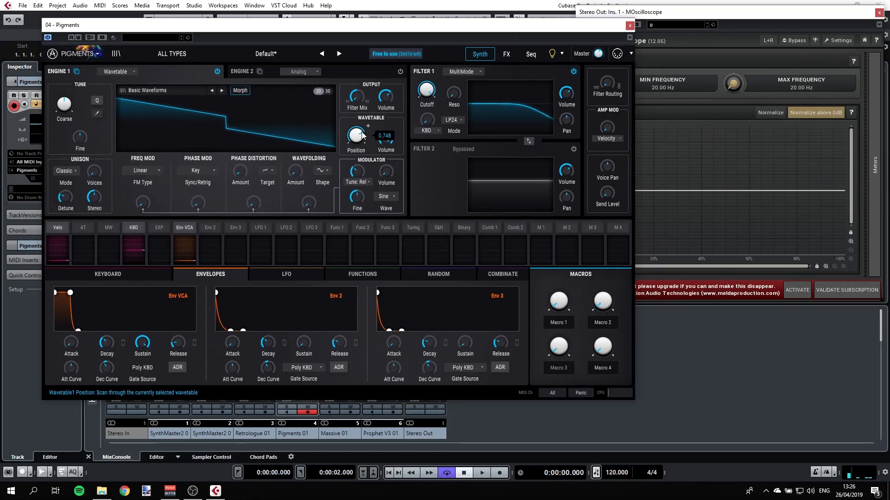
Step: Switch on Engine 2 with Engine 1 bypassed, and toggle Osc 1's waveform to sine and back to sawtooth
click(243, 70)
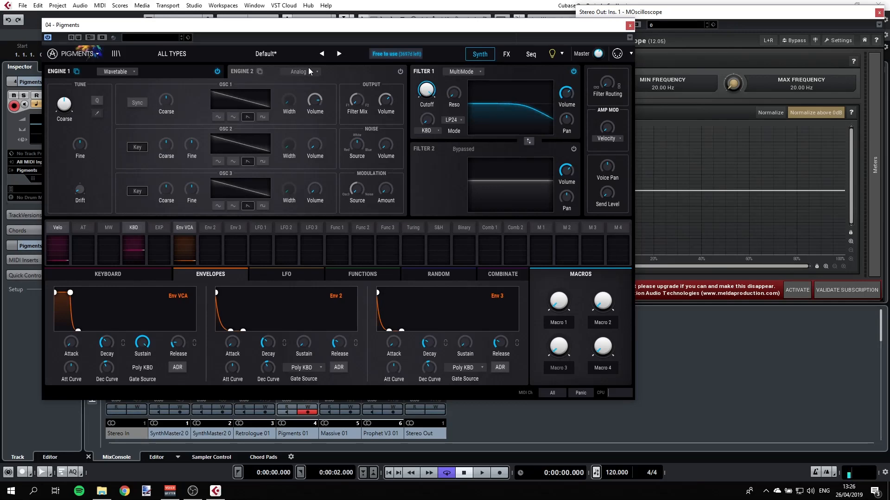
click(400, 72)
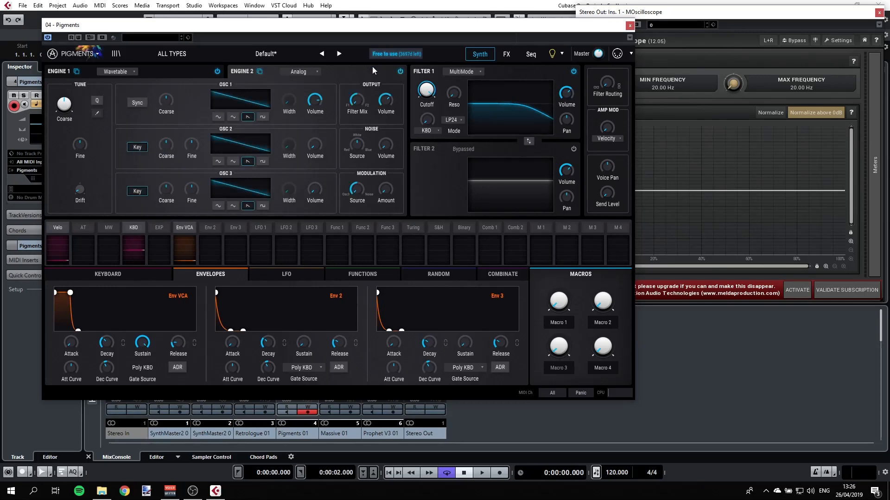
click(217, 72)
click(217, 118)
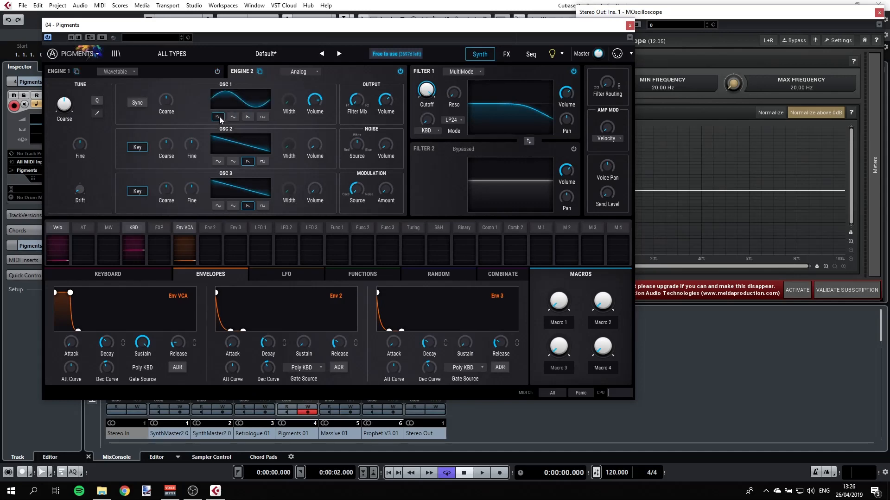
click(248, 118)
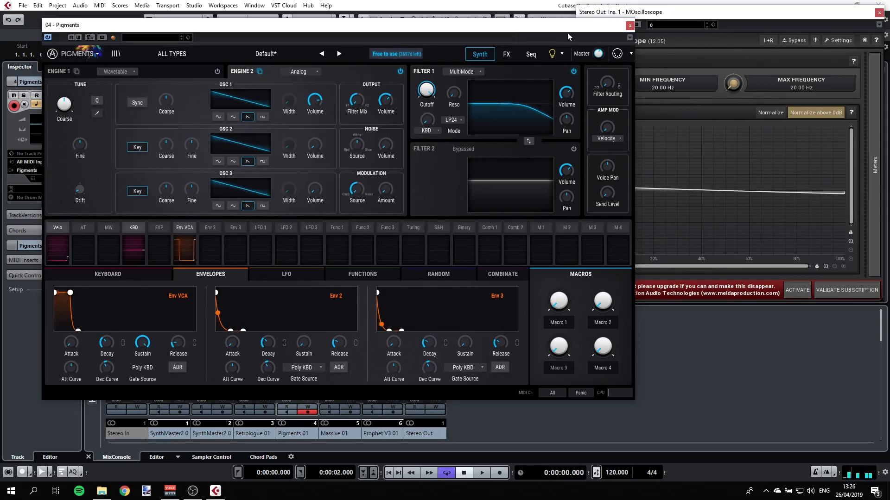
Step: Reposition the Pigments window and close the MOscilloscope window
drag(505, 25, 474, 19)
drag(328, 24, 413, 33)
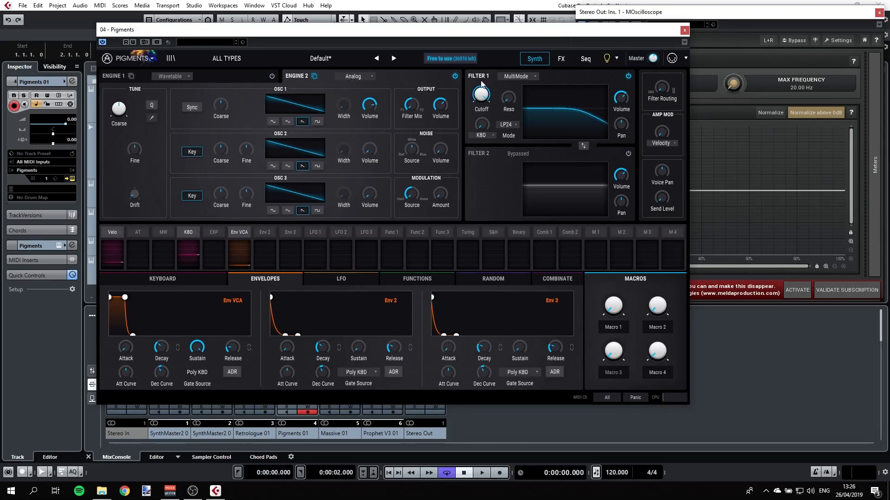
mouse_move(480, 91)
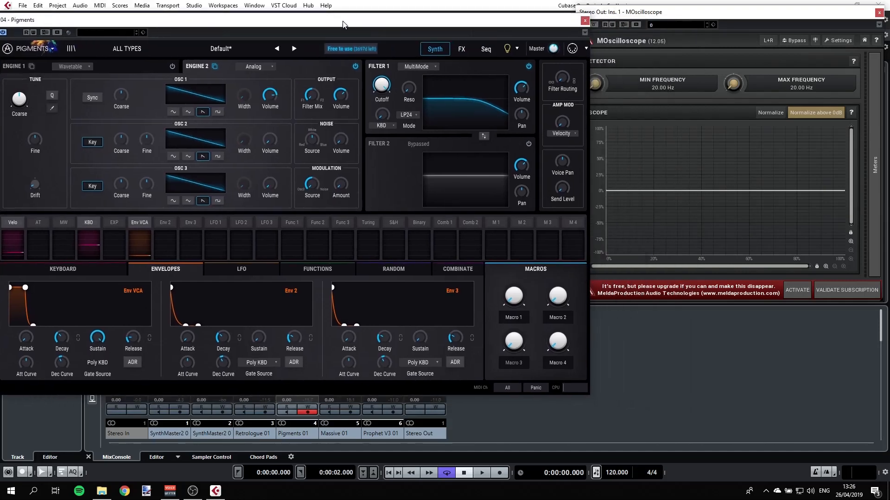
drag(444, 30, 342, 20)
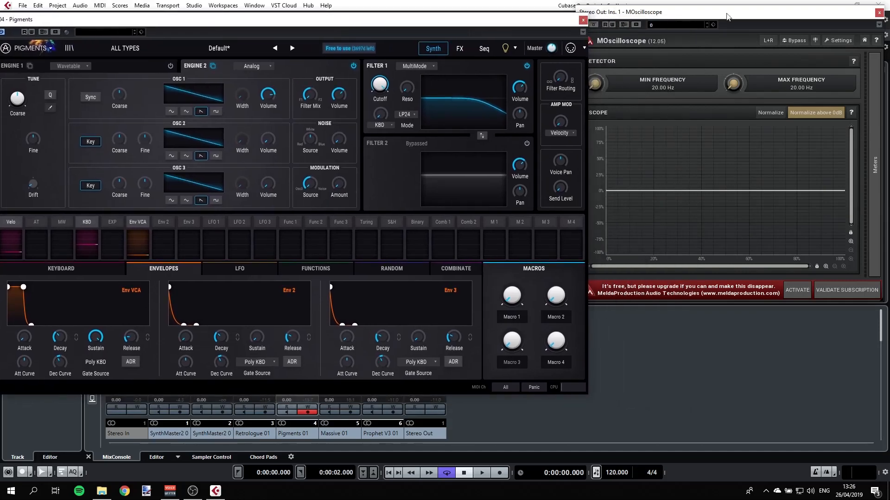
click(878, 12)
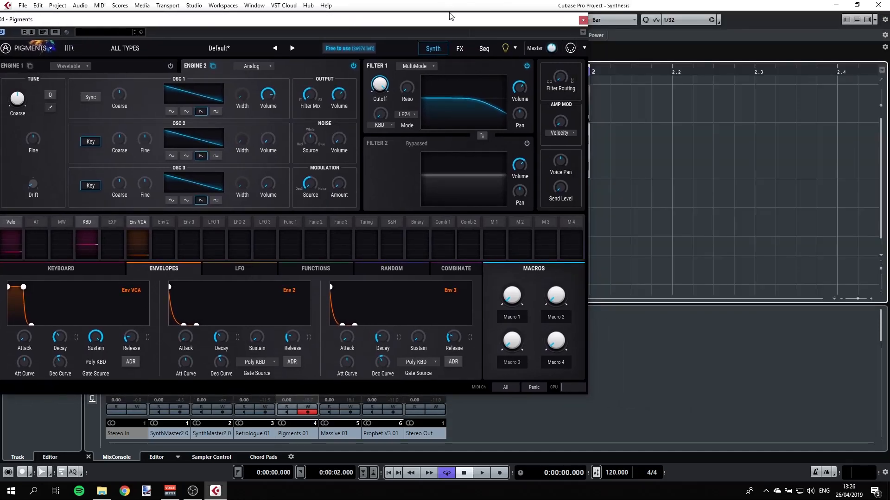
Step: Open the Frequency EQ on the Stereo Out and place it beside the Pigments window
drag(458, 23, 244, 9)
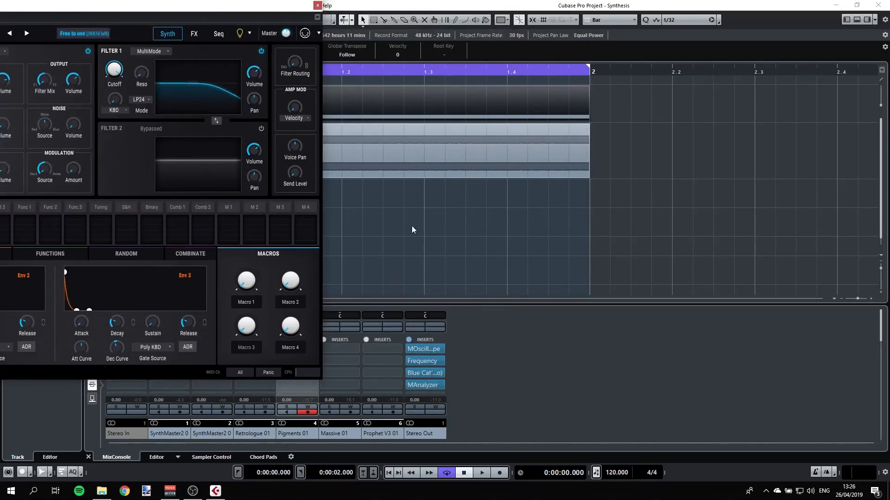
click(426, 360)
drag(247, 6, 417, 6)
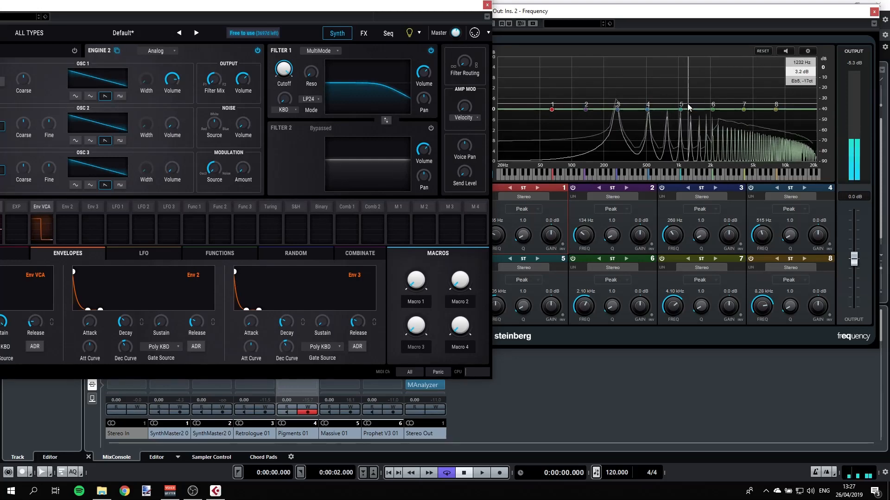
drag(417, 8, 466, 33)
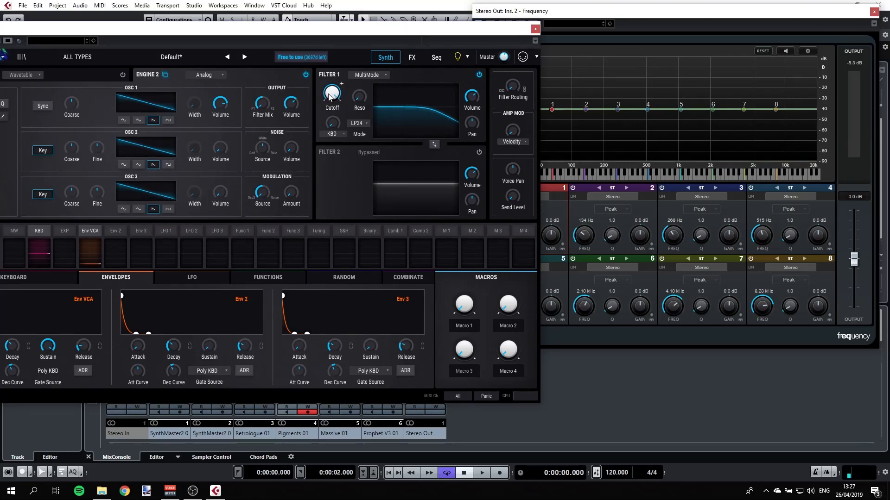
Step: Set Filter 1's mode to HP12 and turn its cutoff down
mouse_move(335, 91)
mouse_move(332, 94)
mouse_down()
mouse_move(332, 134)
mouse_move(332, 93)
mouse_up()
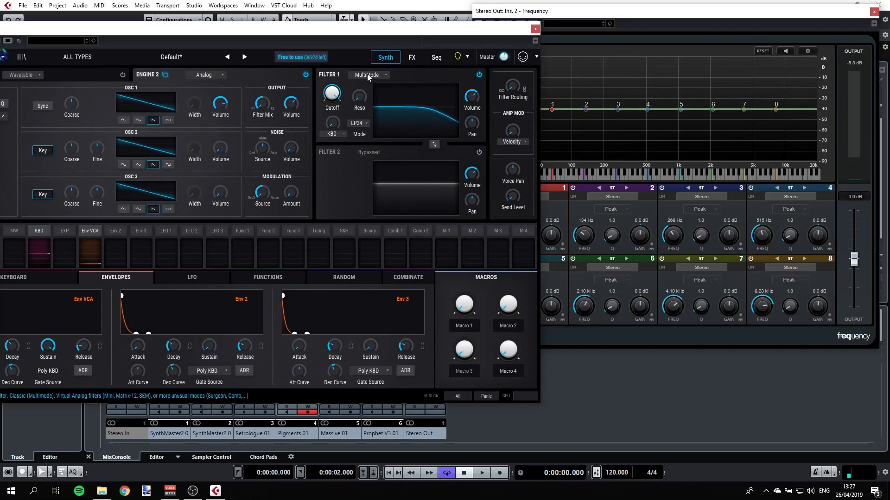
click(362, 124)
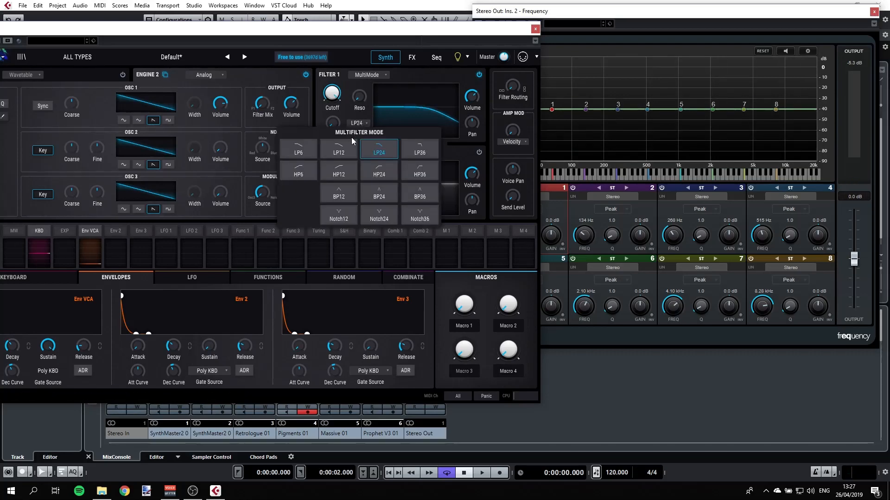
click(338, 172)
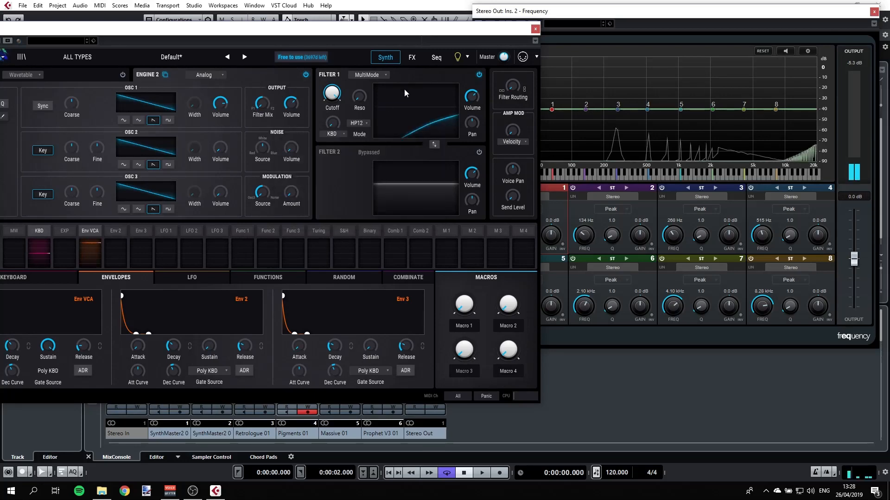
drag(332, 94, 338, 111)
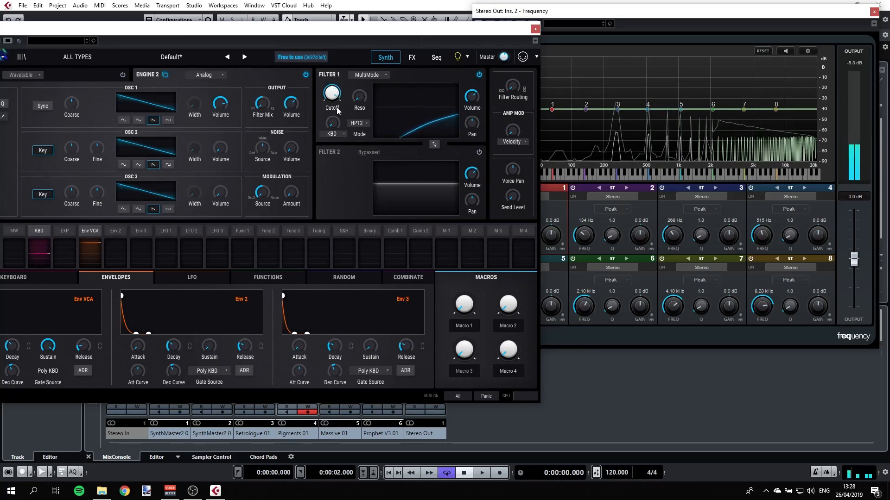
Step: Switch Filter 1's mode to Notch36 and set its cutoff to about 426 Hz
click(364, 123)
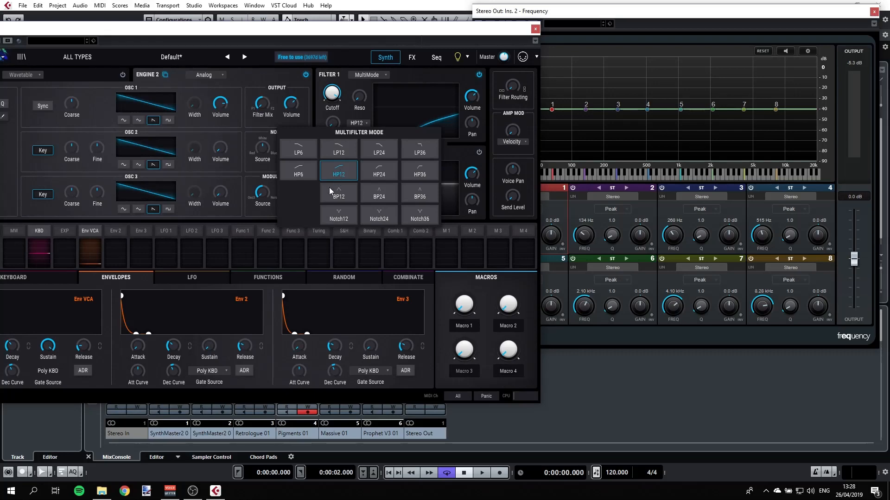
click(423, 215)
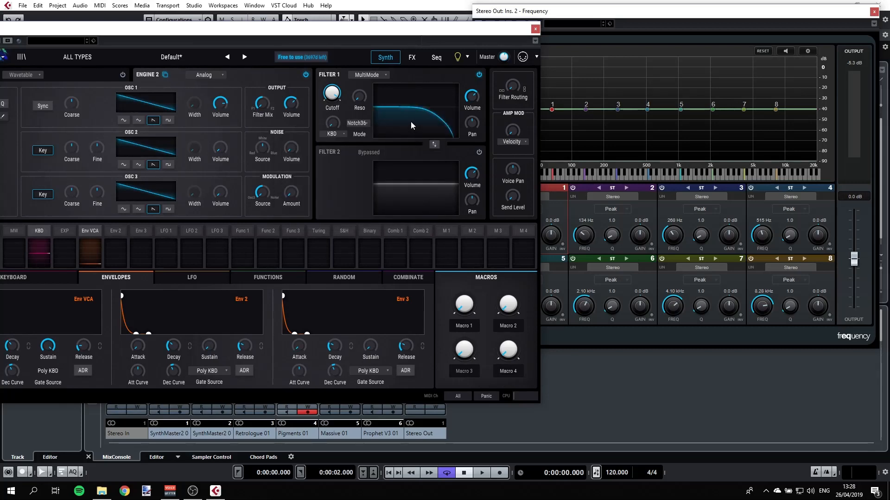
mouse_move(336, 92)
drag(337, 93, 337, 128)
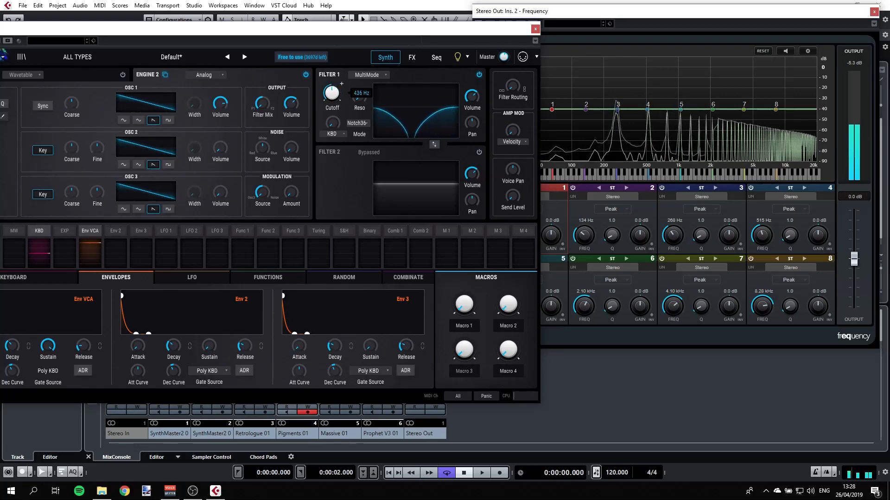
Step: Switch Filter 1's mode to BP24
click(357, 123)
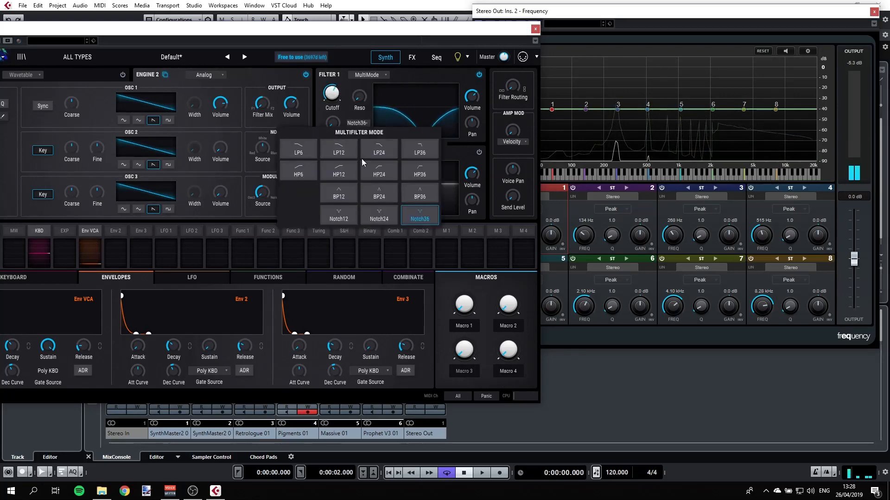
click(379, 197)
mouse_move(342, 84)
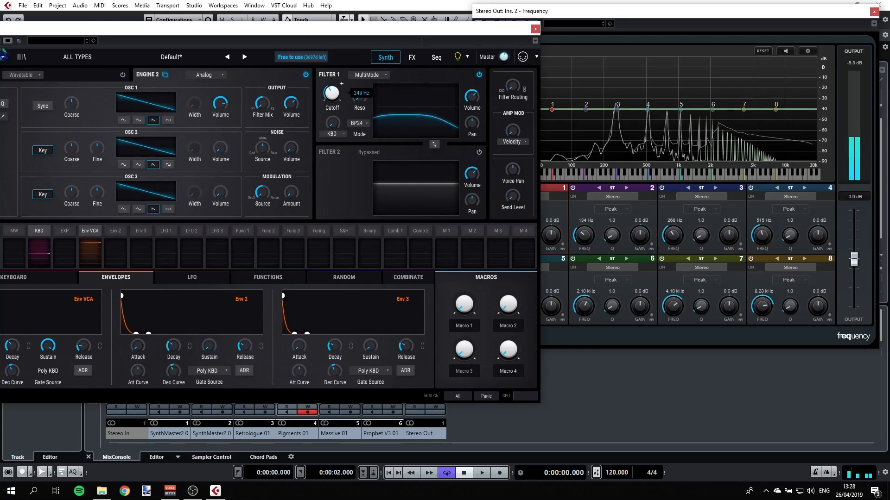
Step: Switch Filter 1's mode to LP24
click(357, 123)
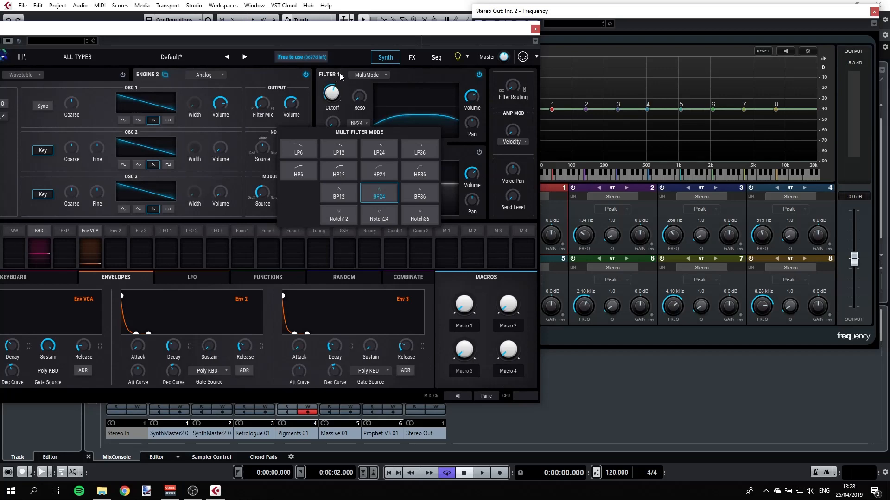
click(391, 69)
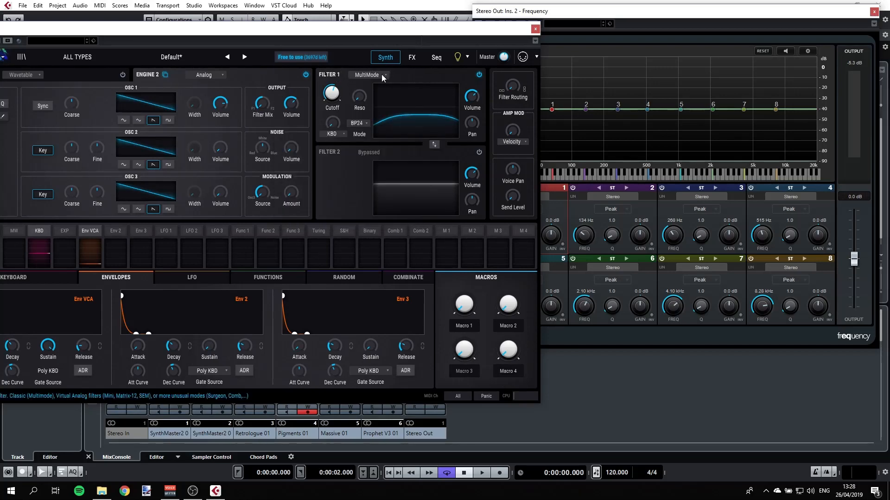
mouse_move(361, 91)
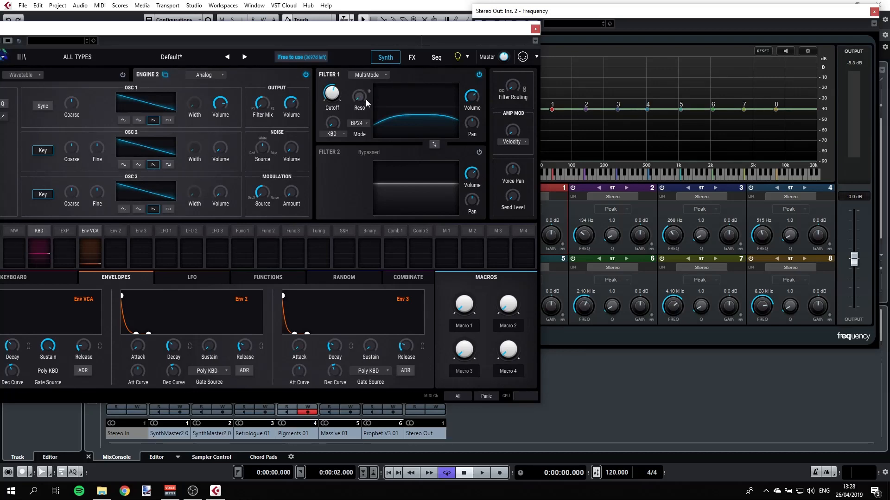
click(358, 123)
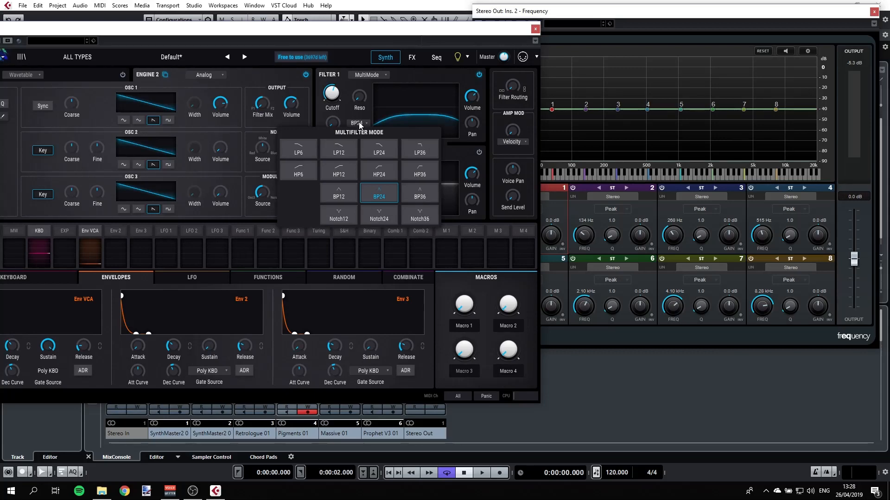
click(375, 154)
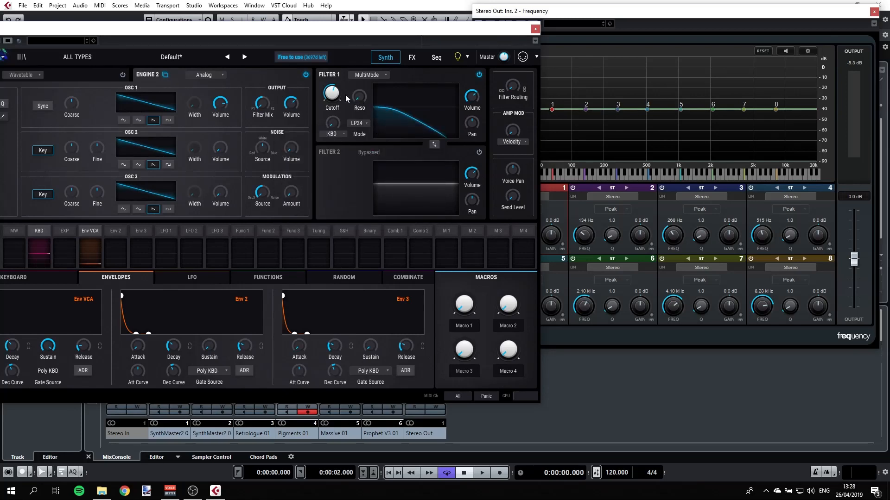
Step: Raise Filter 1's resonance and cutoff
drag(332, 95, 359, 87)
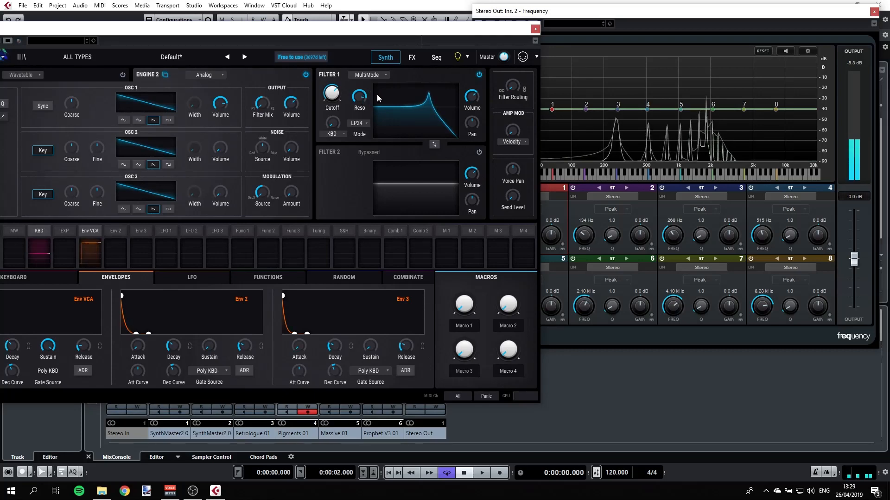
drag(332, 94, 332, 87)
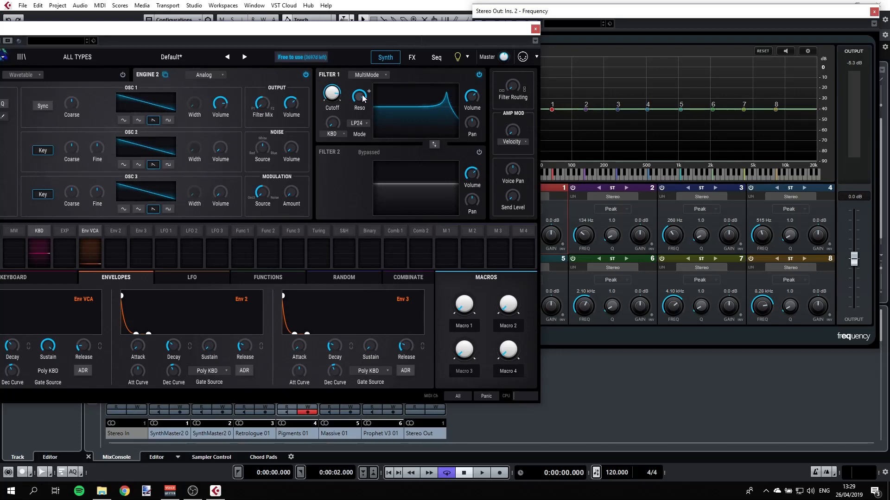
Step: Sweep Filter 1's cutoff down and lower its resonance slightly
mouse_move(340, 95)
mouse_move(367, 104)
drag(333, 102, 333, 134)
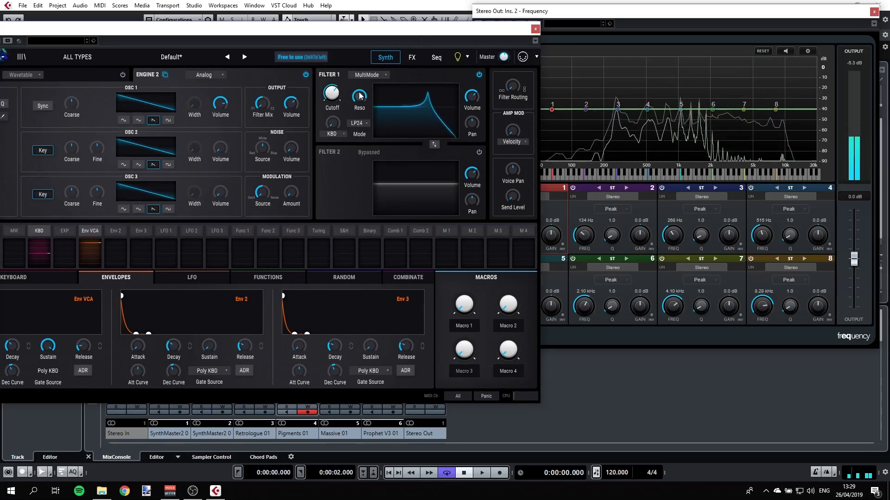
mouse_move(359, 96)
mouse_down()
mouse_move(359, 118)
mouse_move(359, 99)
mouse_move(359, 110)
mouse_up()
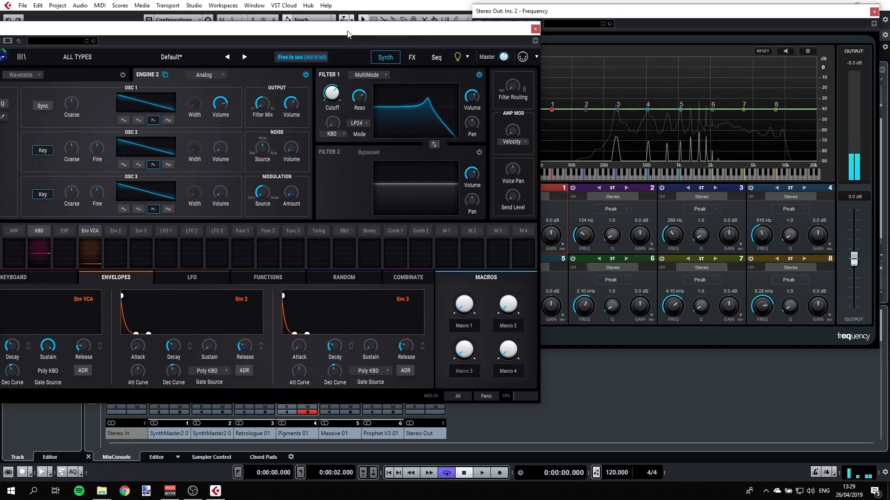
Step: Modulate Filter 1's cutoff with LFO 1 at an amount of 0.31
drag(347, 34, 479, 33)
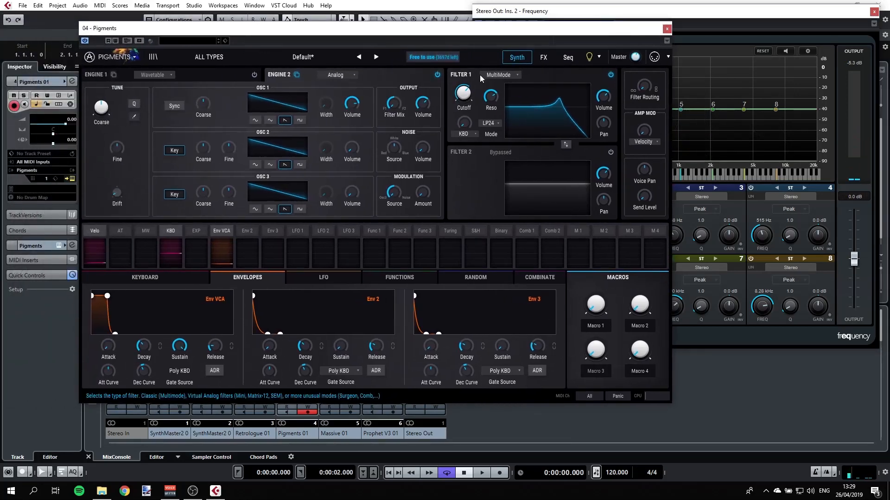
mouse_move(464, 96)
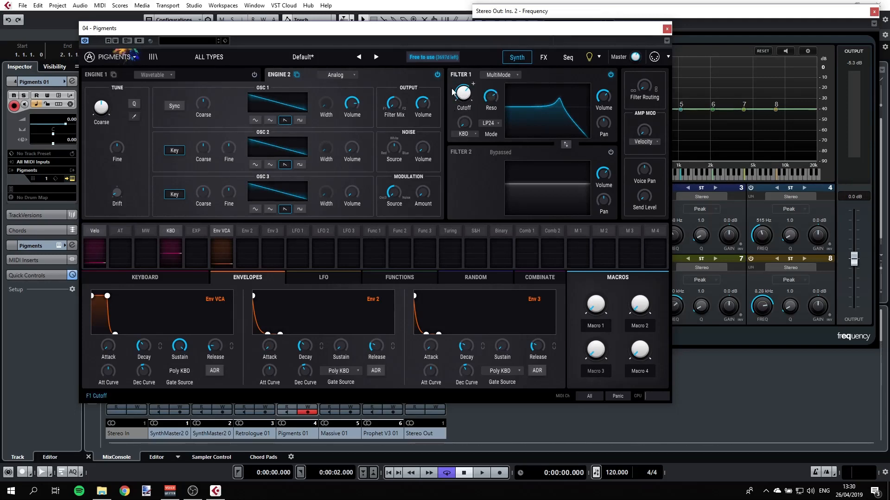
click(321, 277)
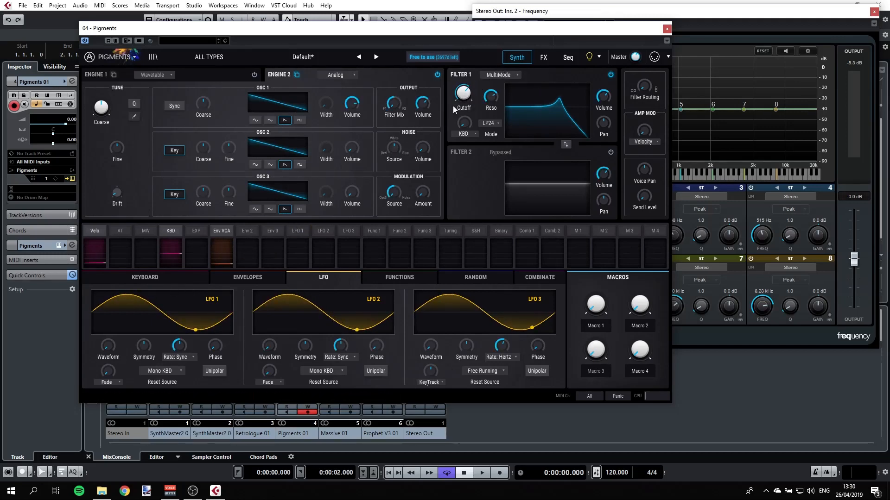
click(473, 86)
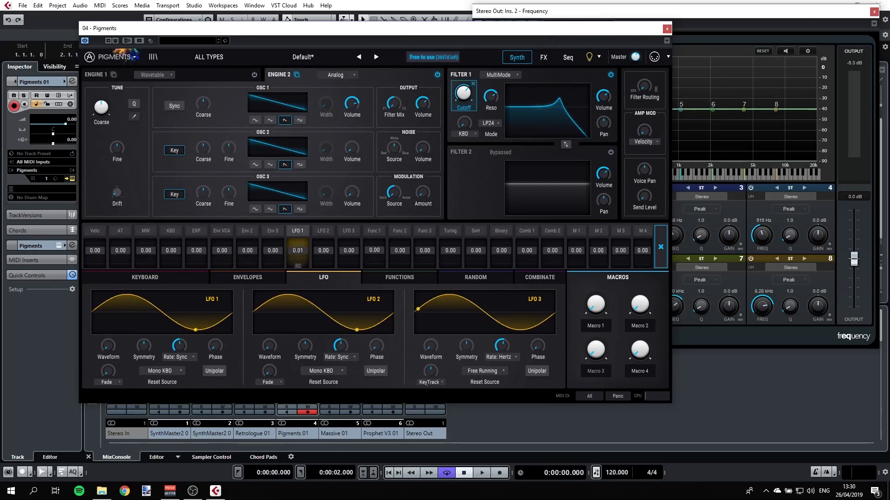
drag(295, 250, 295, 237)
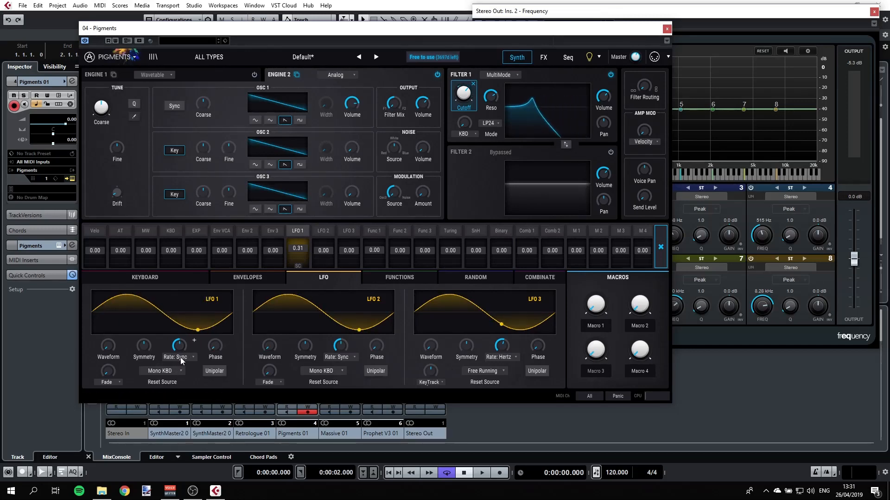
Step: Adjust LFO 1's rate, lowering it and then raising it again
mouse_move(186, 349)
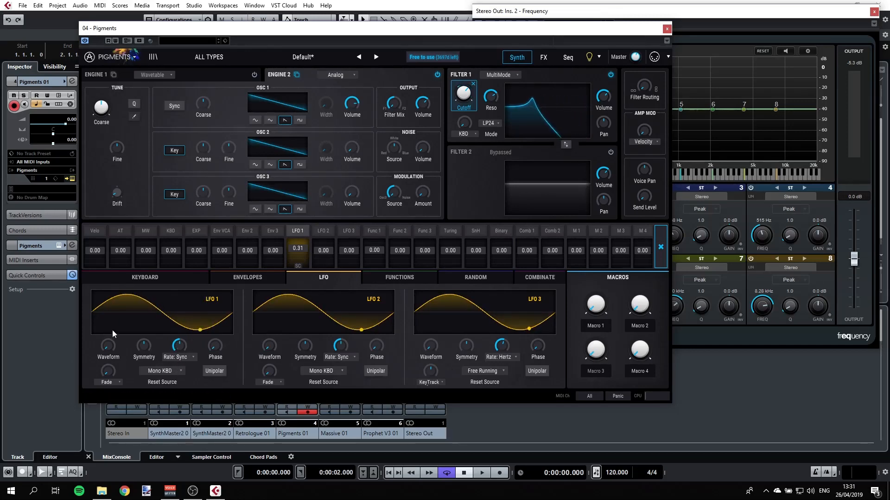
mouse_move(179, 346)
mouse_down()
mouse_move(179, 335)
mouse_move(179, 354)
mouse_up()
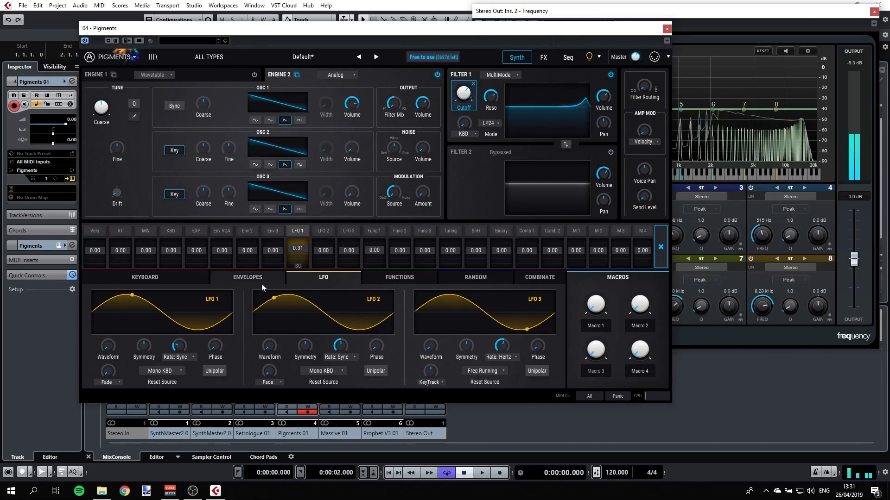
drag(177, 349, 177, 335)
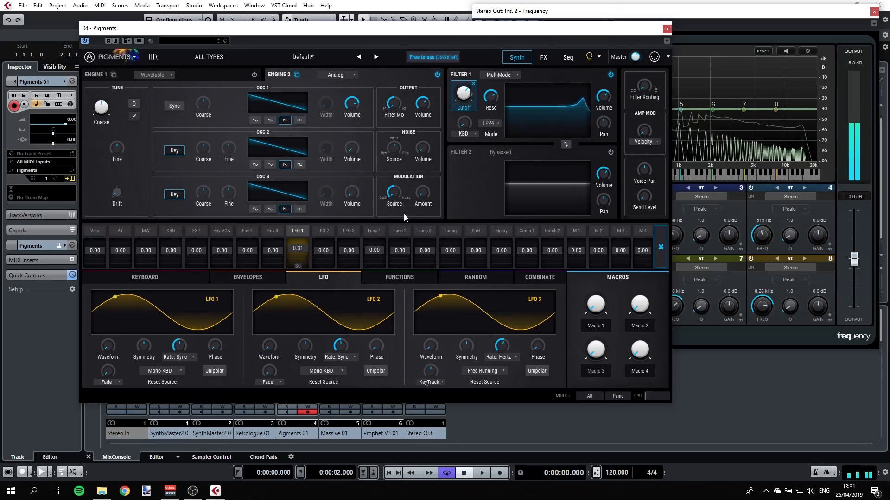
Step: Modulate Filter 1's resonance with LFO 2 and reselect the cutoff
click(500, 92)
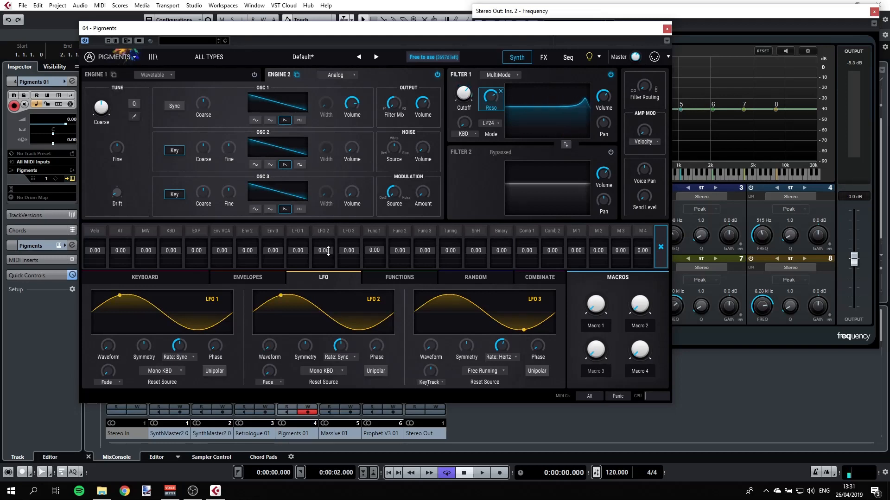
drag(322, 252, 323, 239)
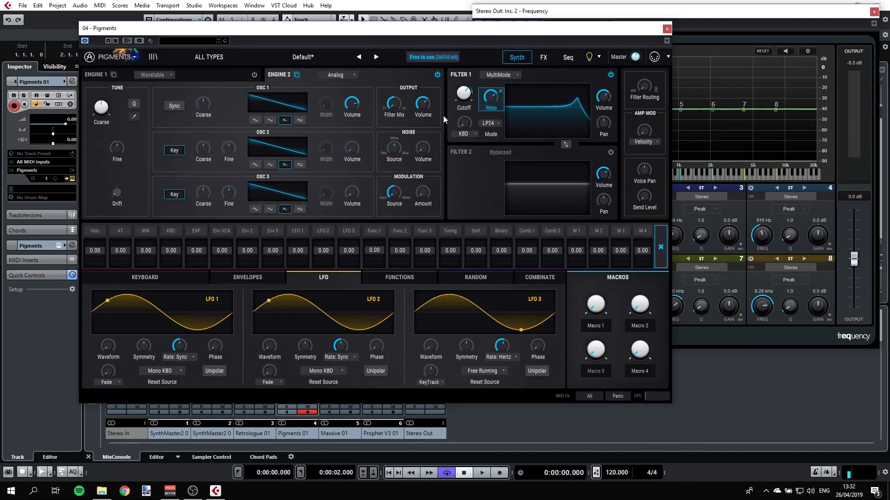
click(474, 85)
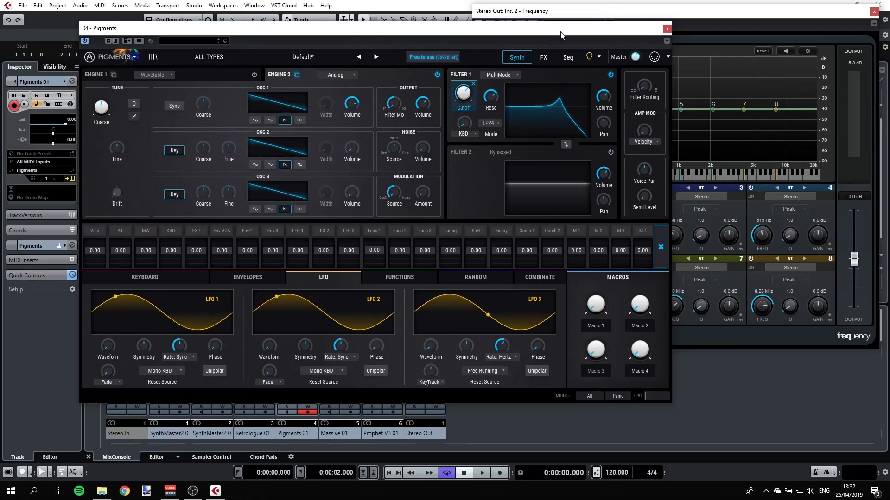
Step: Close Pigments, open the first SynthMaster2 track's instrument, and set Oscillator 1's waveform to Sawtooth
click(666, 29)
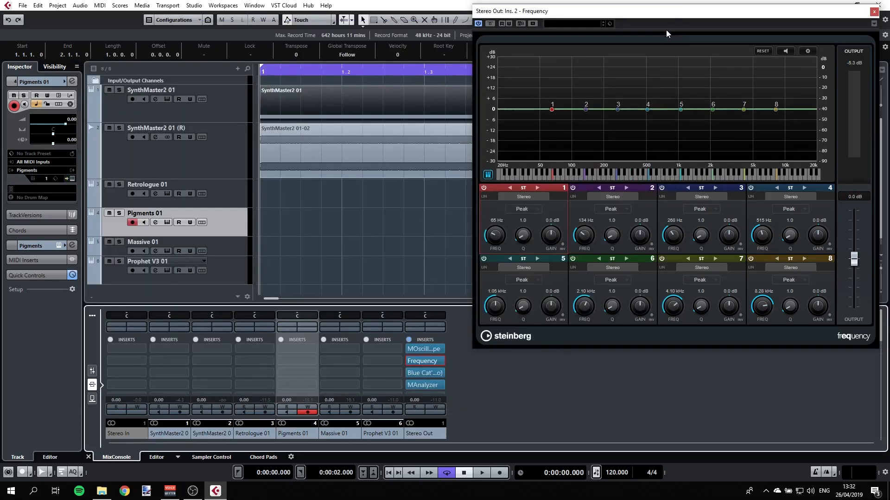
click(233, 106)
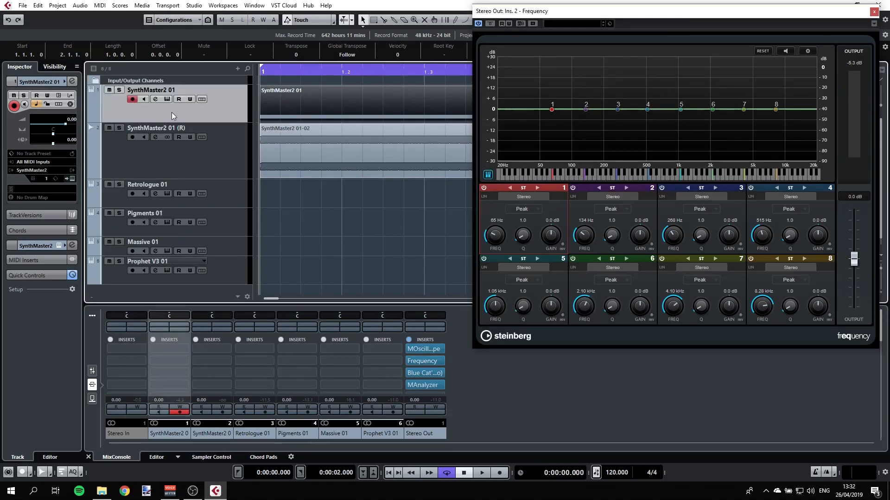
click(166, 100)
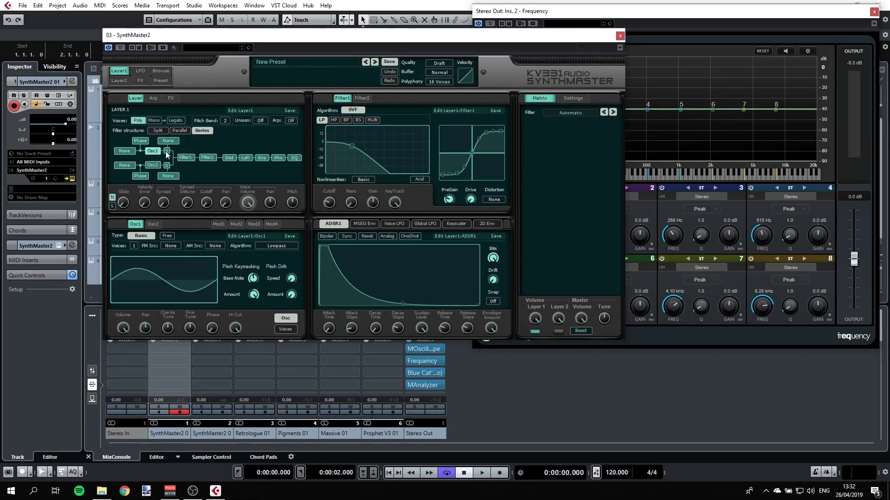
click(210, 263)
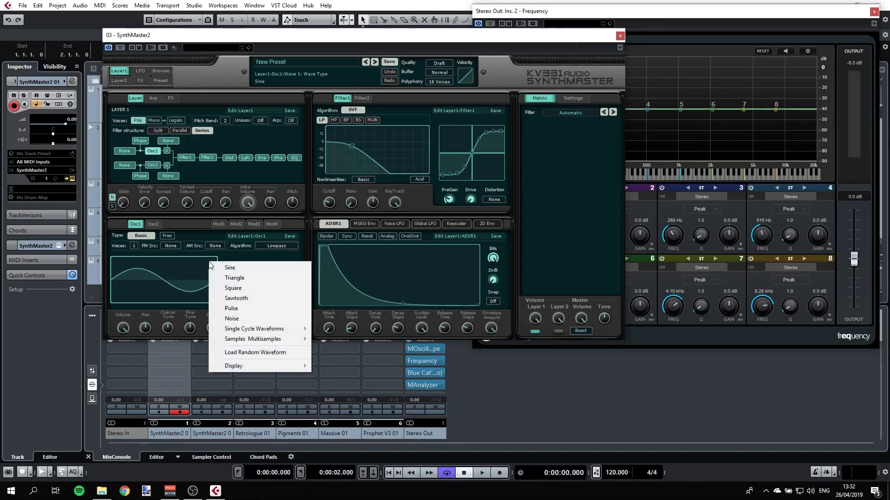
click(233, 299)
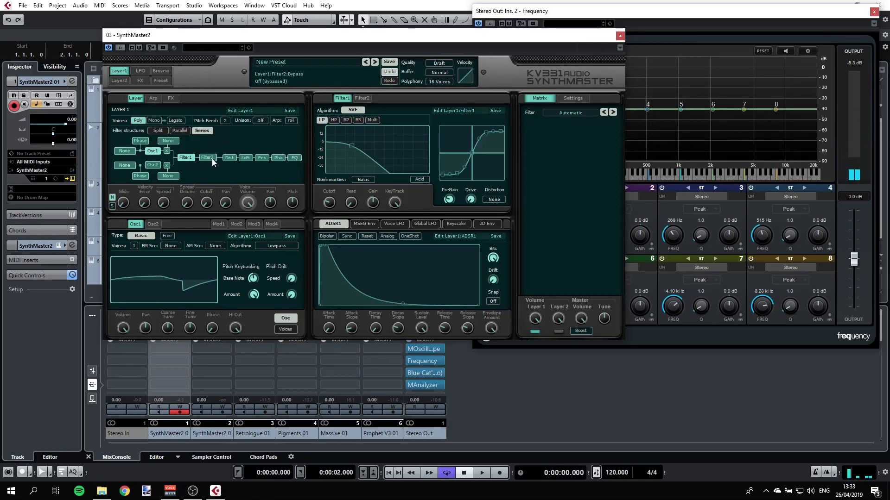
Step: Raise Filter 2's cutoff and resonance on its response curve
click(362, 98)
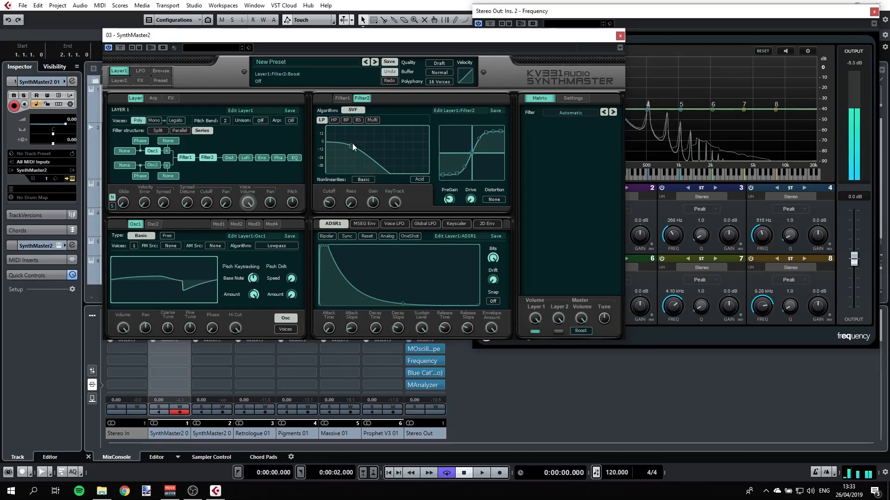
drag(352, 143, 402, 92)
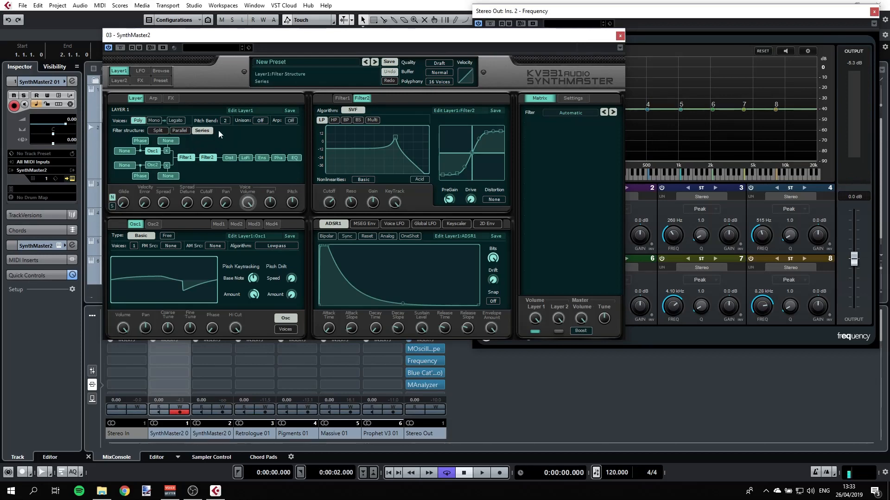
Step: Try the Parallel and Series filter structures, settle on Split, and lower Filter 2's cutoff
click(179, 130)
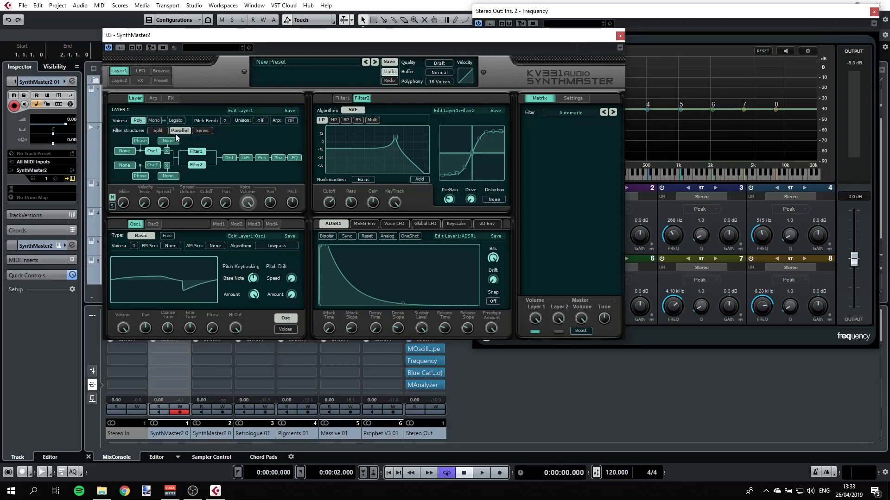
click(202, 131)
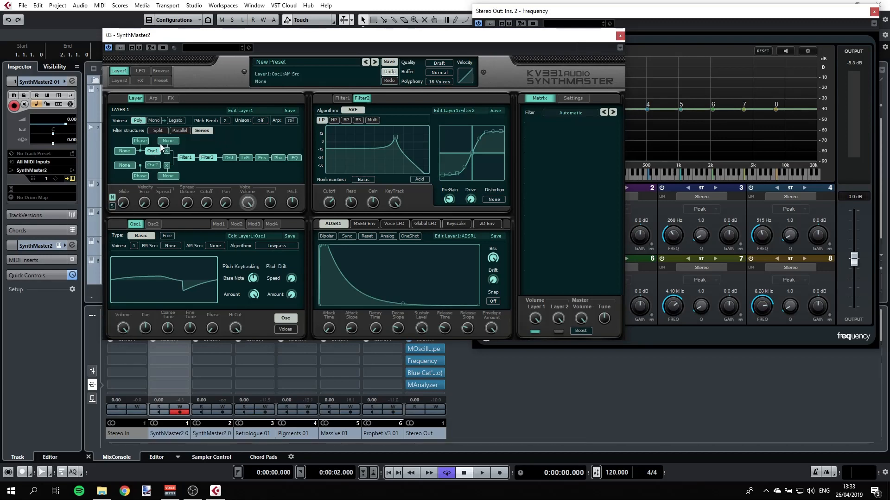
click(180, 130)
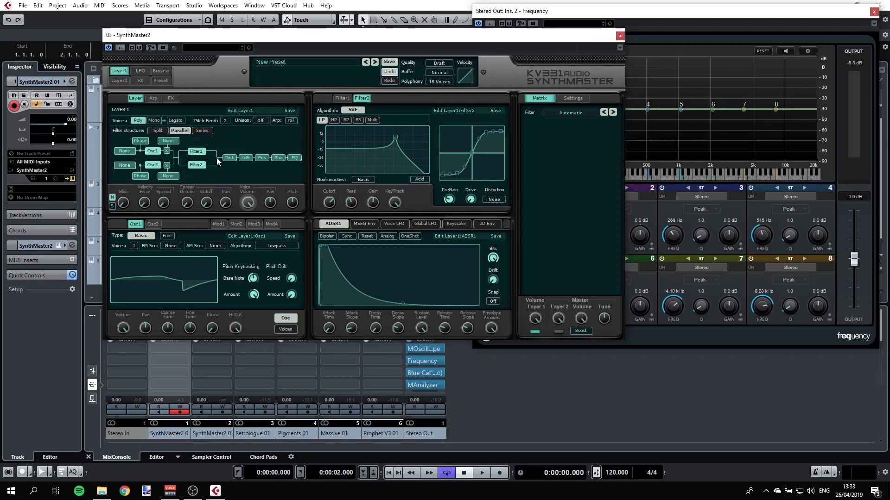
click(162, 131)
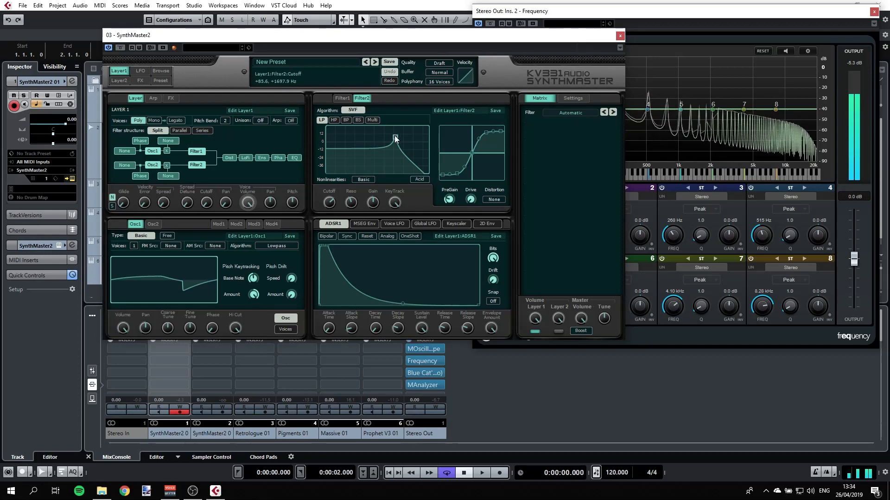
drag(387, 147, 349, 151)
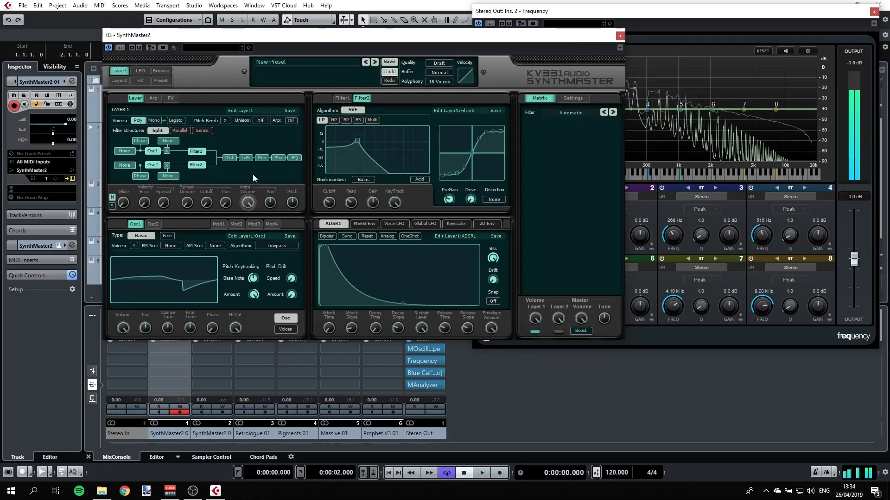
Step: Step Oscillator 2's waveform through its options, including Sawtooth and Noise
click(154, 224)
mouse_move(180, 272)
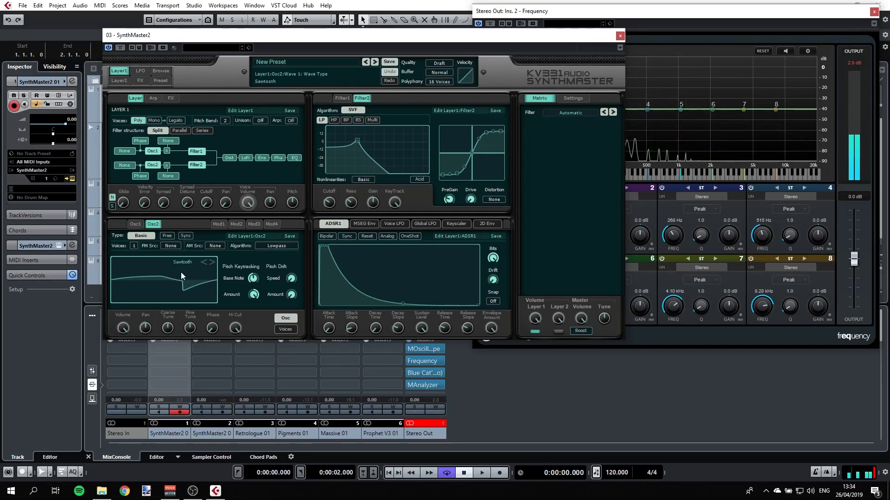
click(212, 262)
click(211, 262)
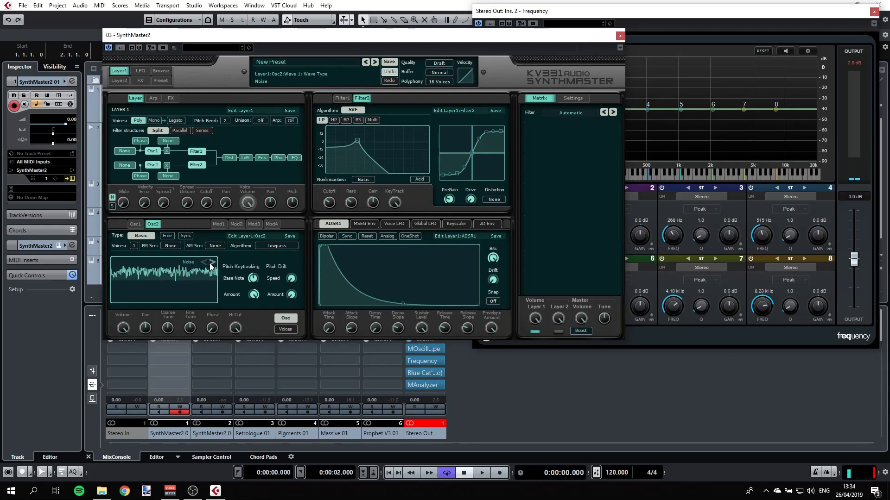
click(212, 263)
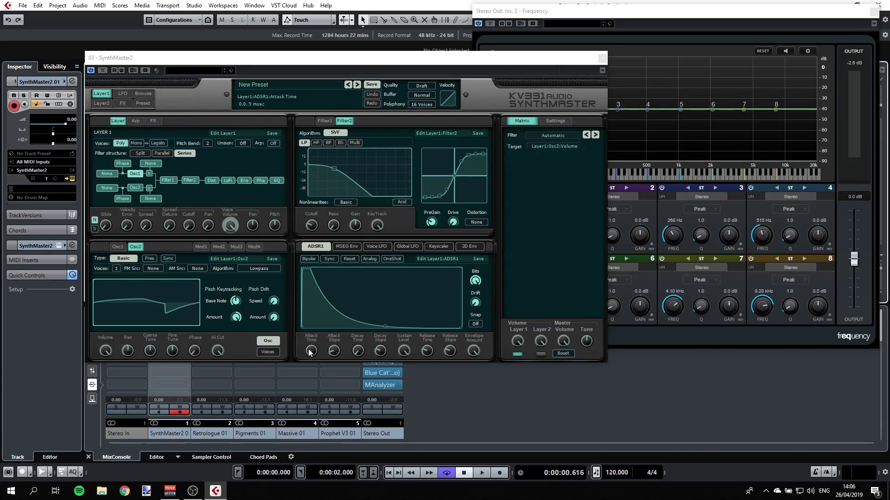
Step: Lengthen ADSR 1's attack and reshape its envelope curve
drag(310, 352, 307, 340)
drag(333, 270, 342, 326)
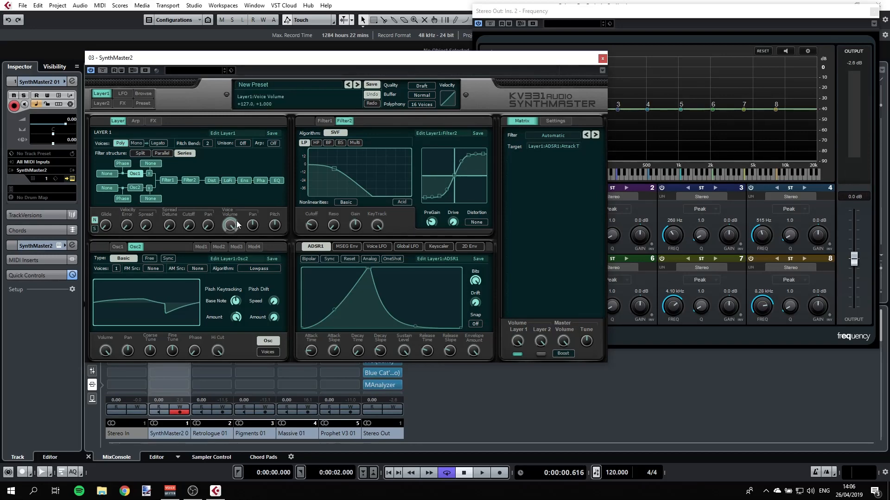
Step: Set the modulation matrix filter to None
click(539, 135)
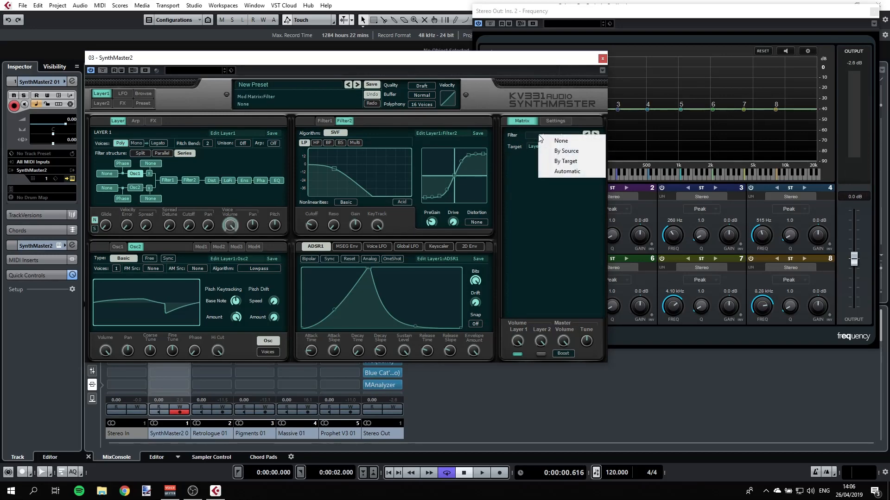
click(549, 141)
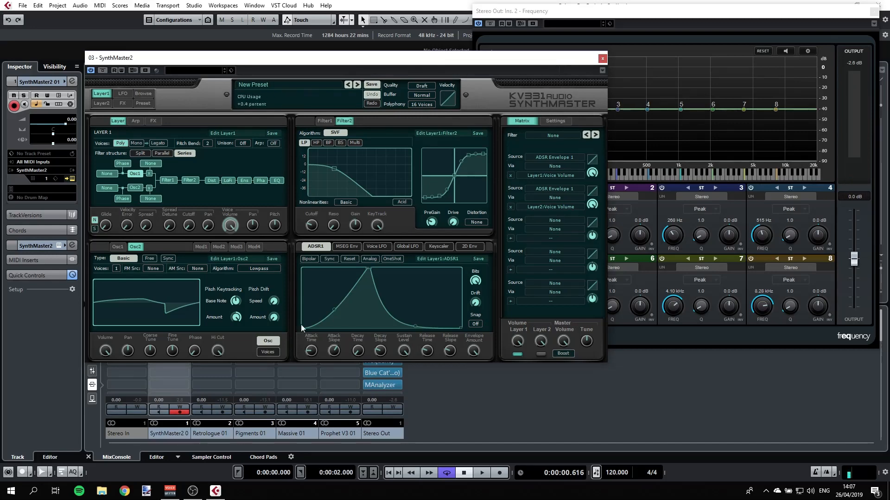
Step: Lengthen ADSR 1's attack further, enable Sync and set Snap to 1/4
drag(309, 353, 309, 316)
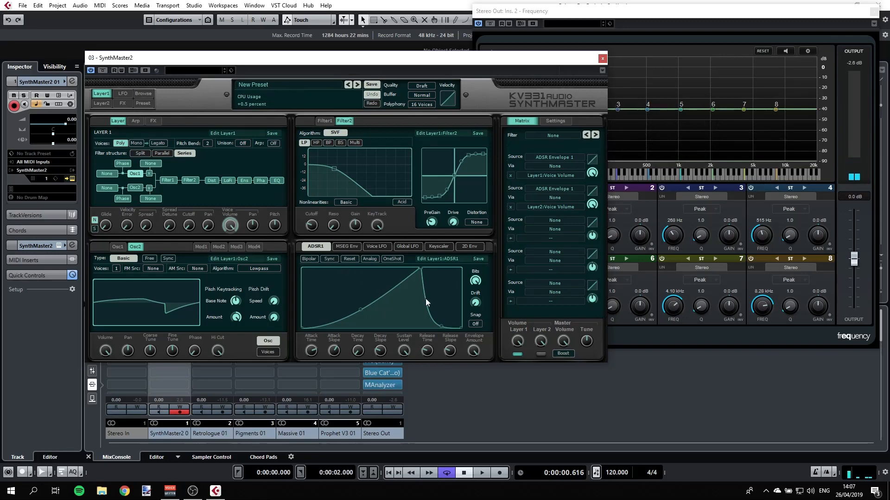
click(332, 259)
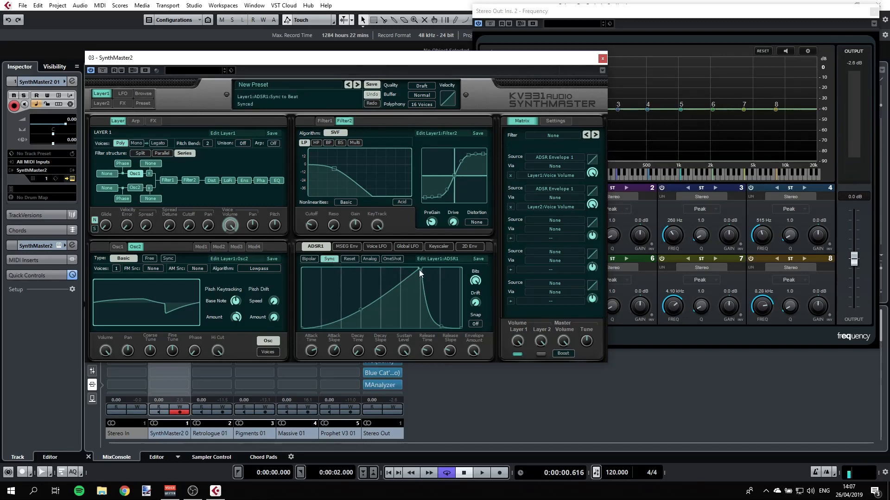
click(475, 324)
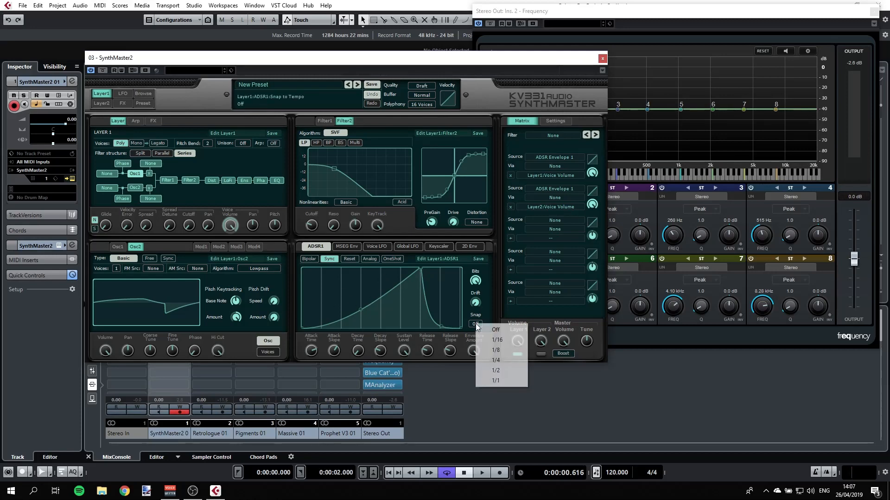
click(501, 360)
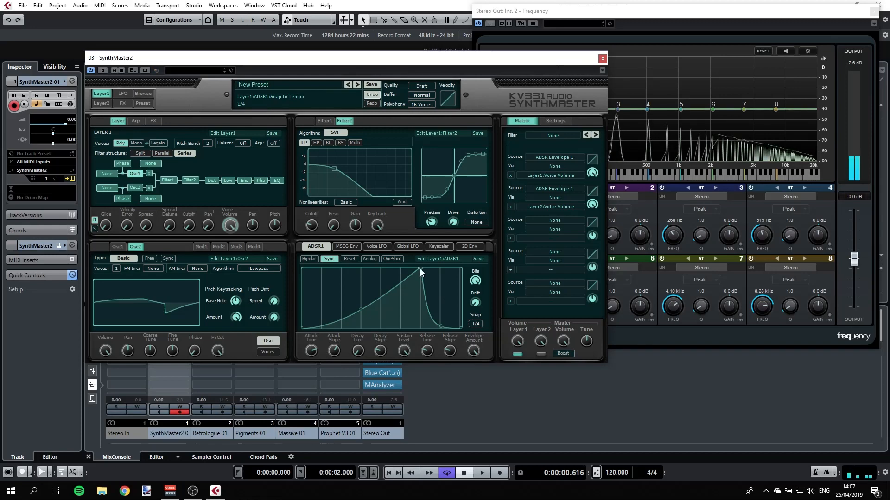
Step: Shorten ADSR 1's attack by moving its peak point earlier in the envelope
drag(419, 269, 366, 268)
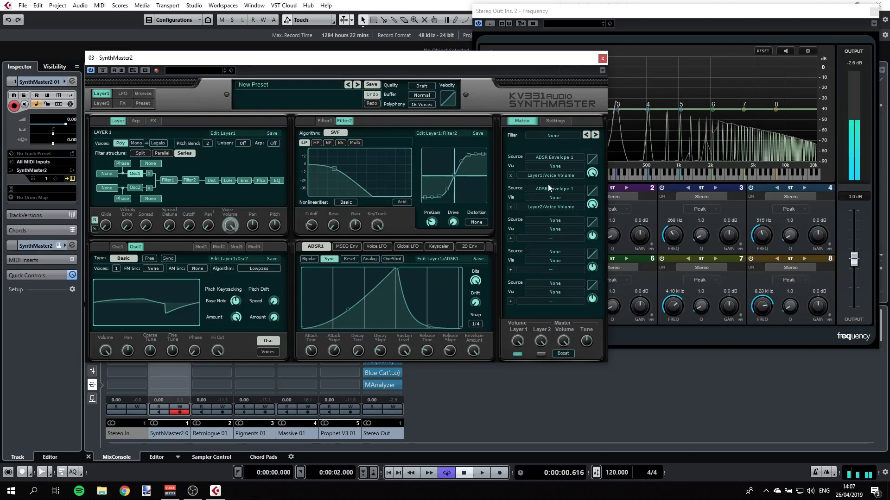
drag(557, 57, 487, 46)
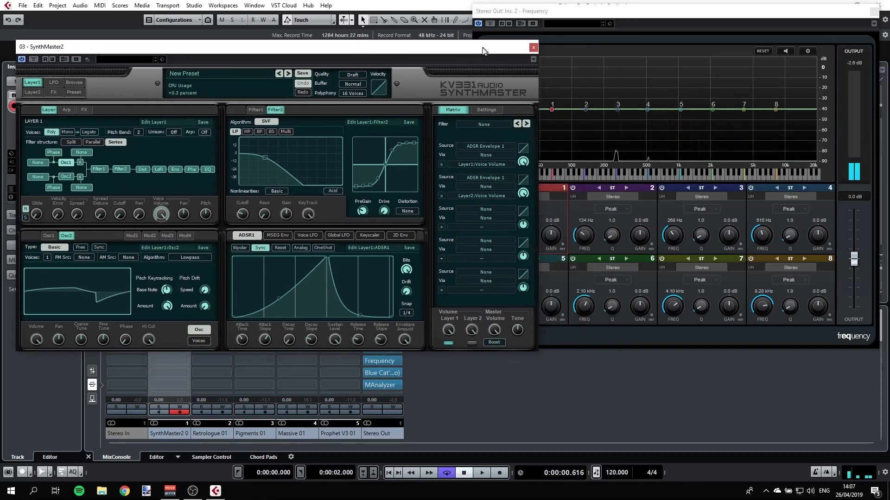
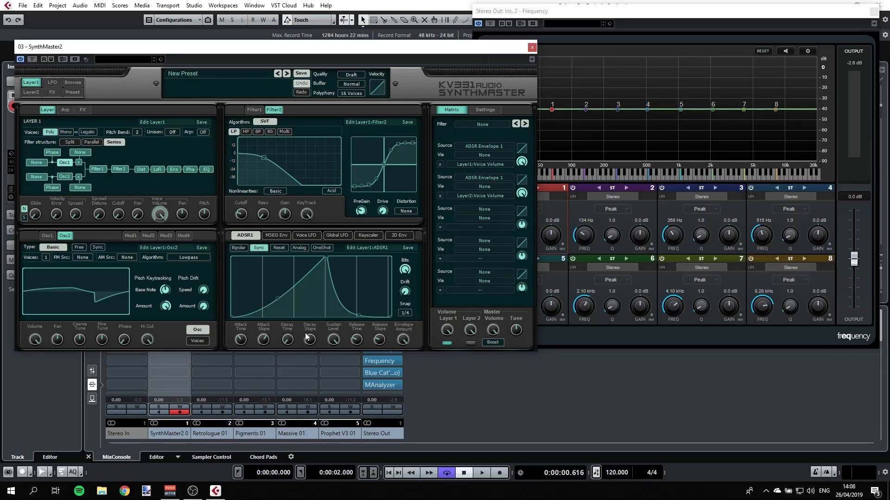
Step: Lower ADSR 1's sustain level and curve its decay slope in SynthMaster2
drag(333, 340, 326, 365)
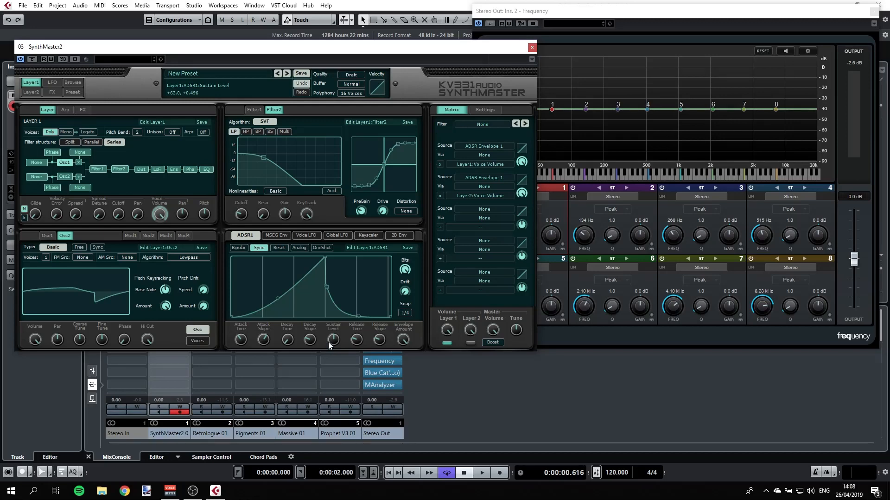
mouse_move(288, 343)
scroll(288, 342, up, 3)
scroll(288, 340, up, 6)
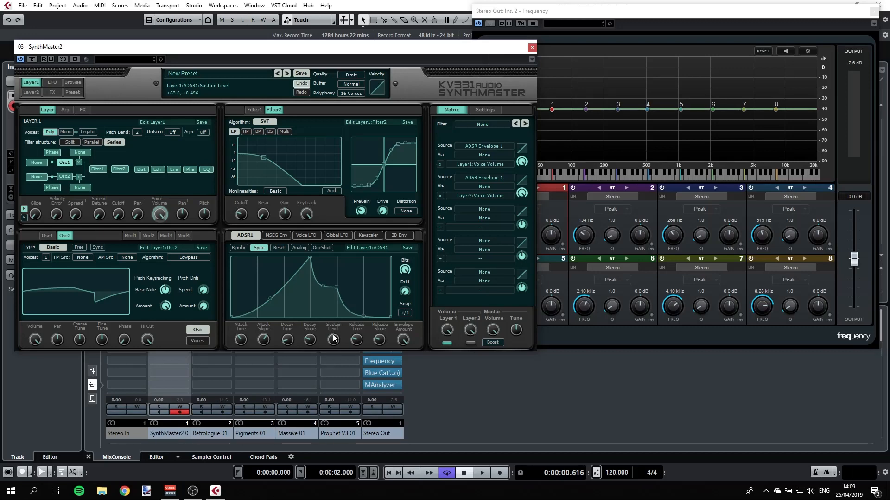
Step: Raise ADSR 1's release time and drag the envelope's sustain point lower
drag(355, 340, 356, 327)
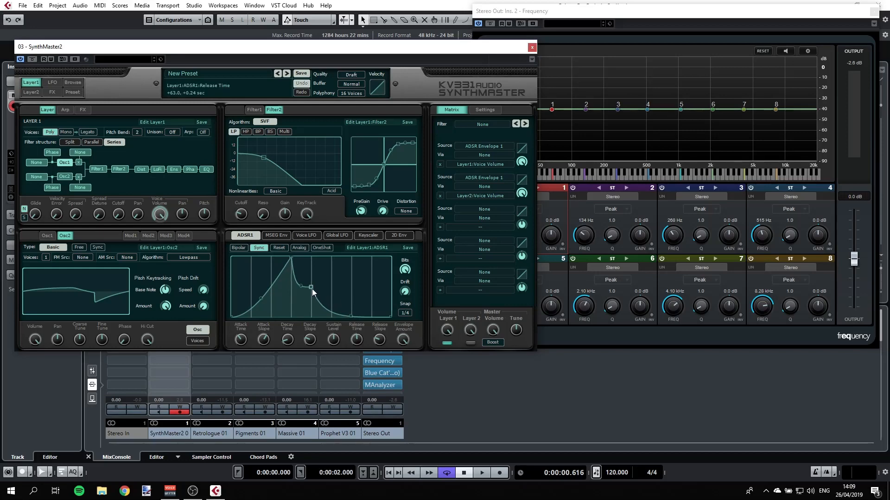
drag(311, 288, 315, 319)
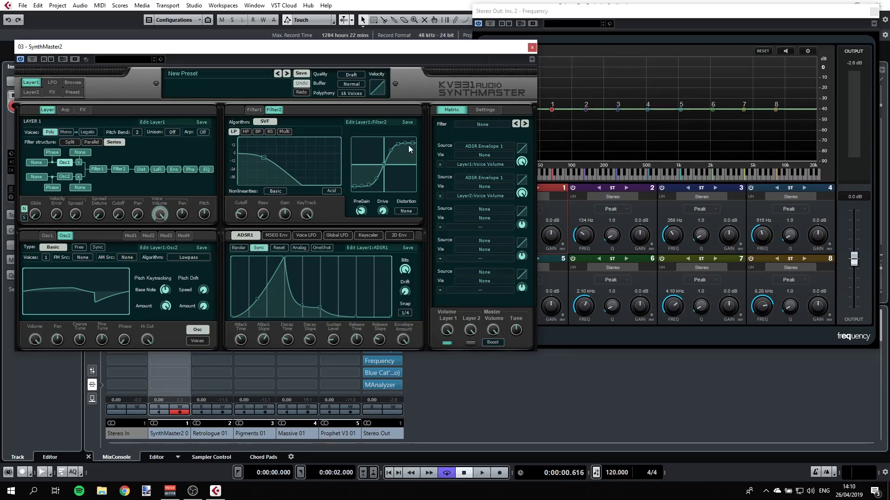
Step: Close the SynthMaster2 plugin window
drag(471, 50, 587, 48)
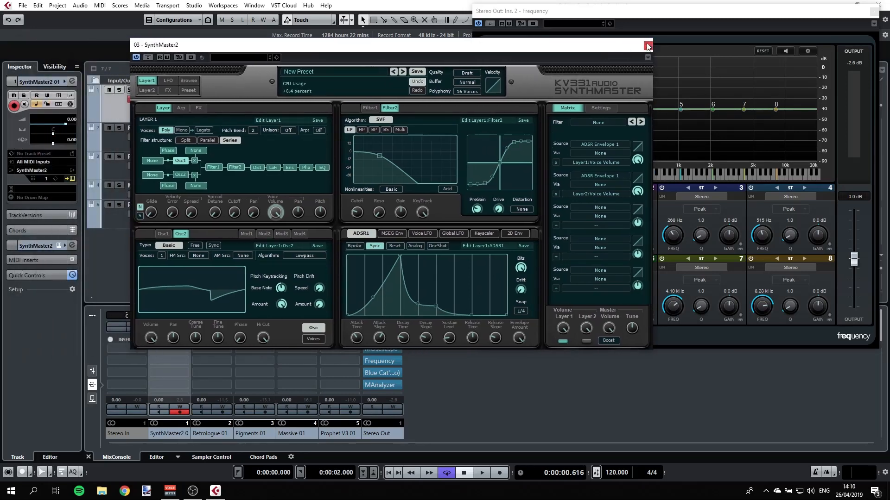
click(647, 47)
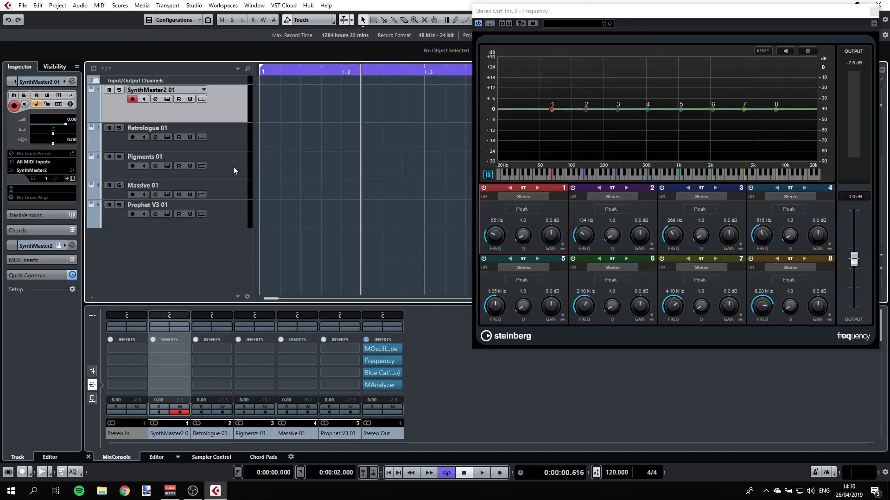
Step: Open the Pigments instrument editor from its track
click(149, 168)
click(166, 165)
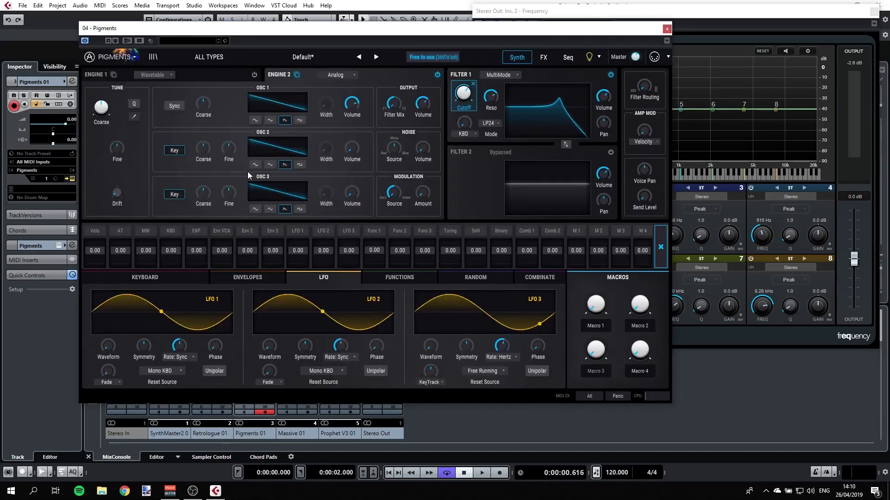
mouse_move(393, 108)
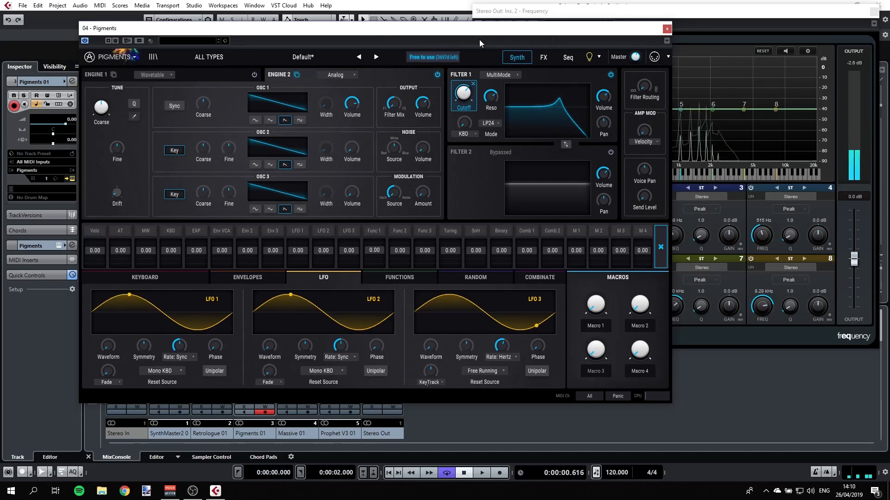
Step: Raise Pigments' Filter 1 cutoff to 20000 Hz and reposition the plugin window
drag(463, 95, 491, 103)
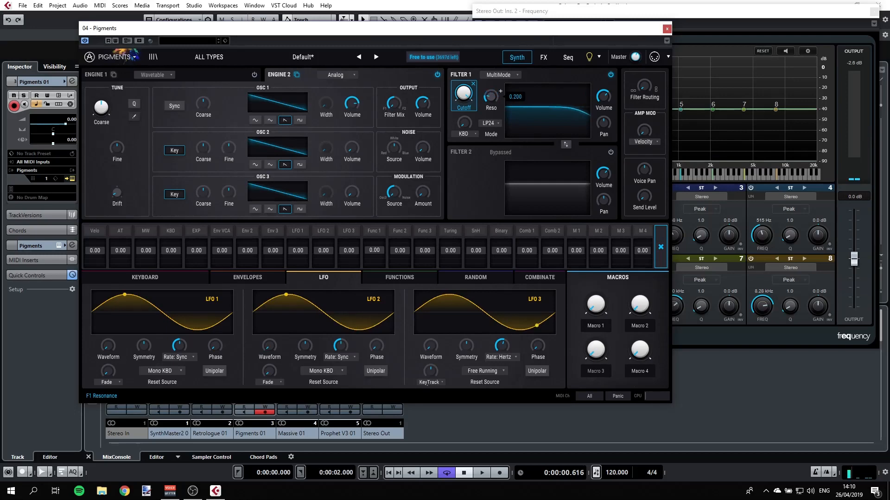
drag(483, 33, 395, 33)
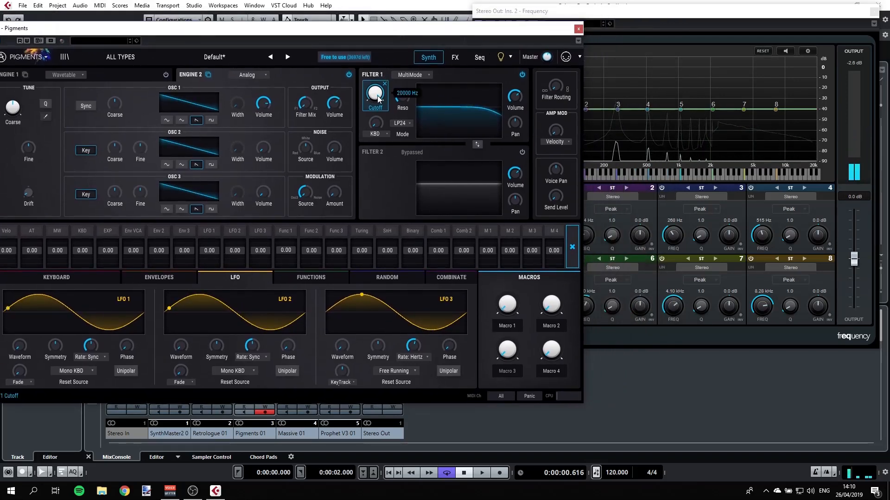
drag(354, 33, 403, 36)
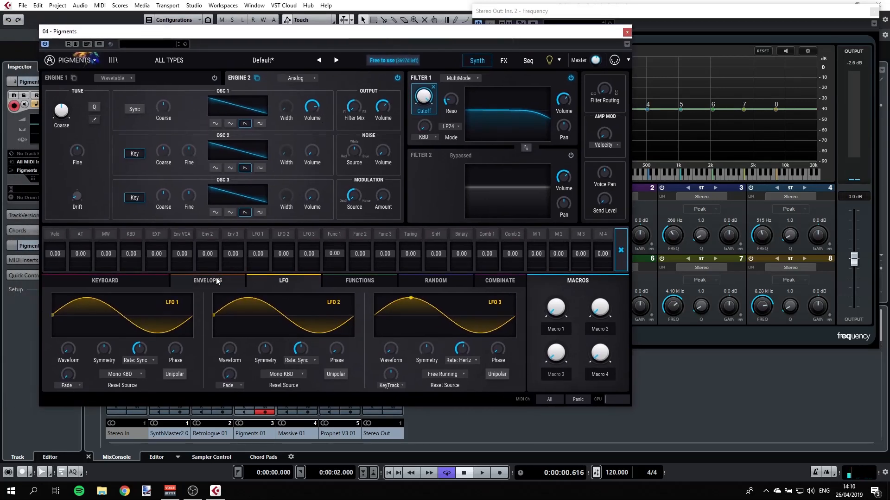
Step: Open the Envelopes section and lengthen the Env VCA attack slightly
click(199, 281)
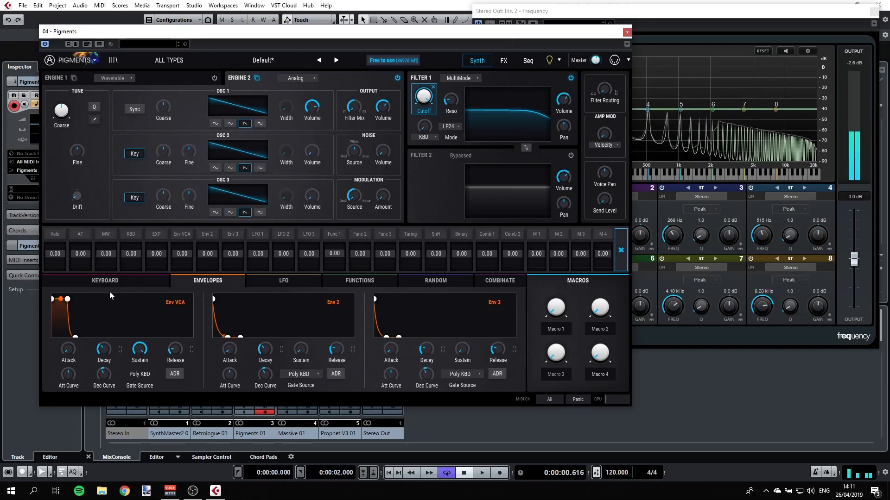
mouse_move(70, 354)
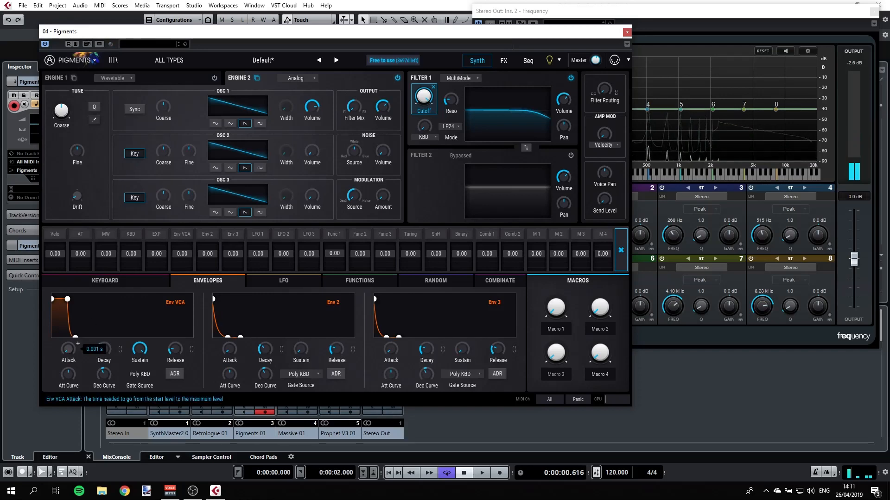
mouse_move(70, 353)
mouse_down()
mouse_move(78, 344)
mouse_move(68, 352)
mouse_up()
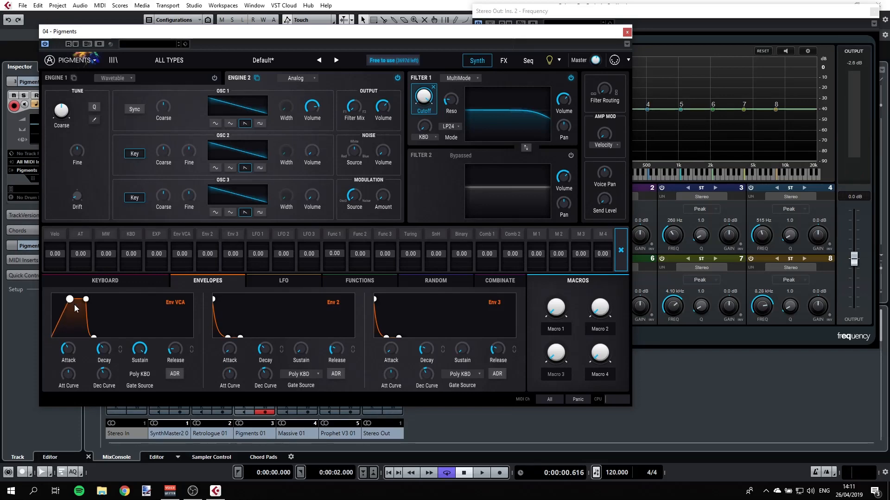
Step: Lower Env VCA's sustain point and adjust its sustain and release knobs
drag(86, 299, 84, 323)
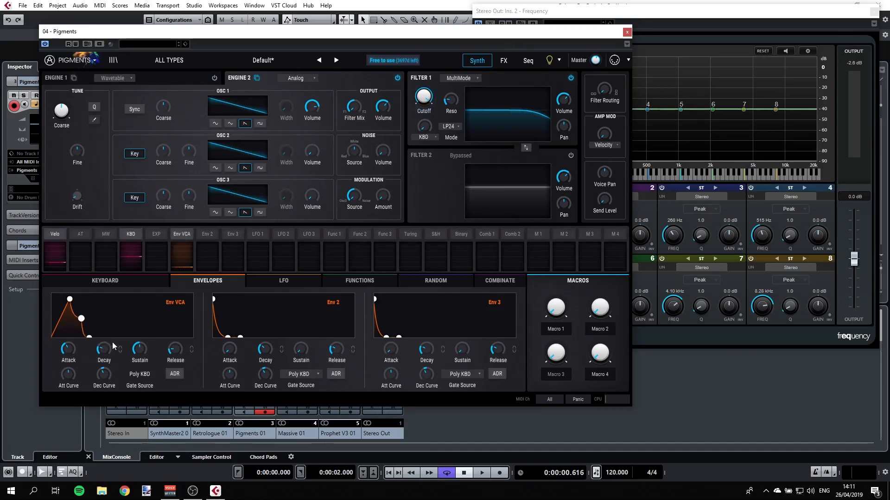
drag(139, 350, 149, 345)
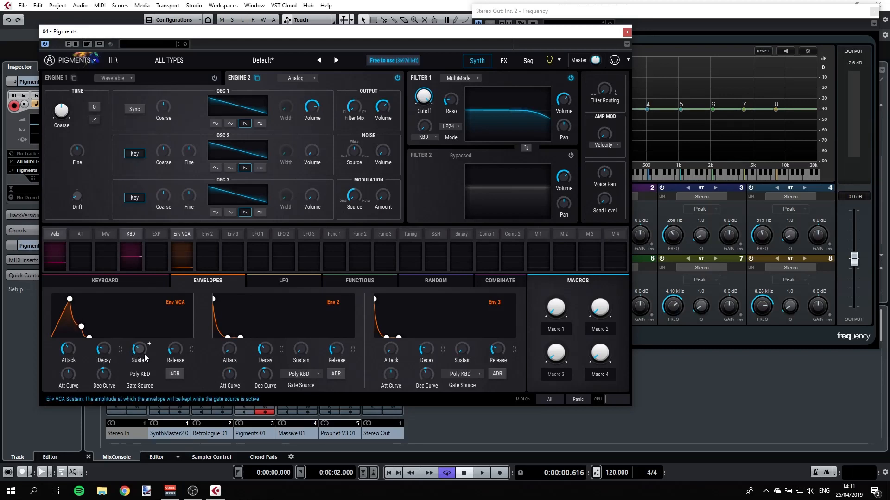
drag(175, 348, 174, 342)
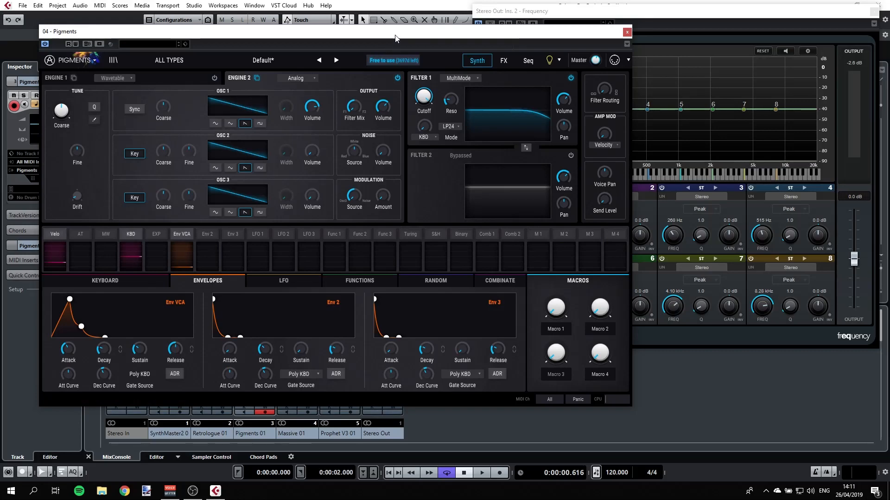
Step: Sweep Filter 1's cutoff down and then set it to about 2591 Hz
drag(395, 38, 361, 24)
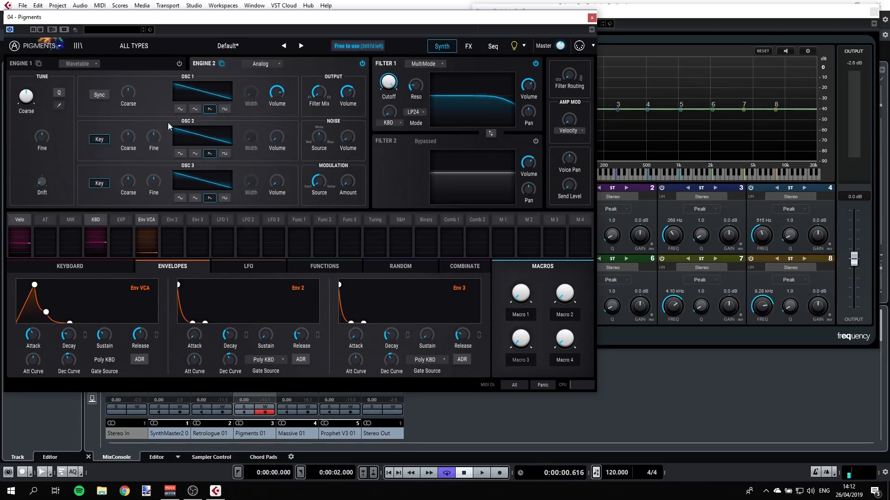
mouse_move(32, 339)
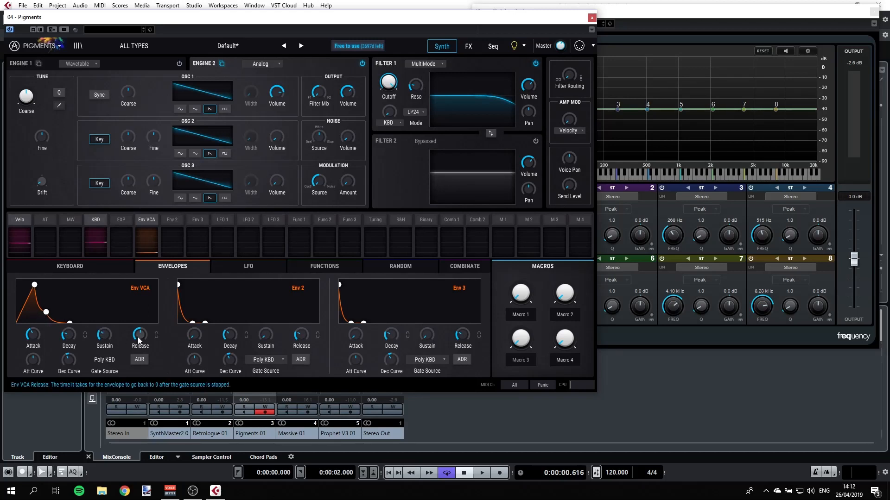
mouse_move(137, 338)
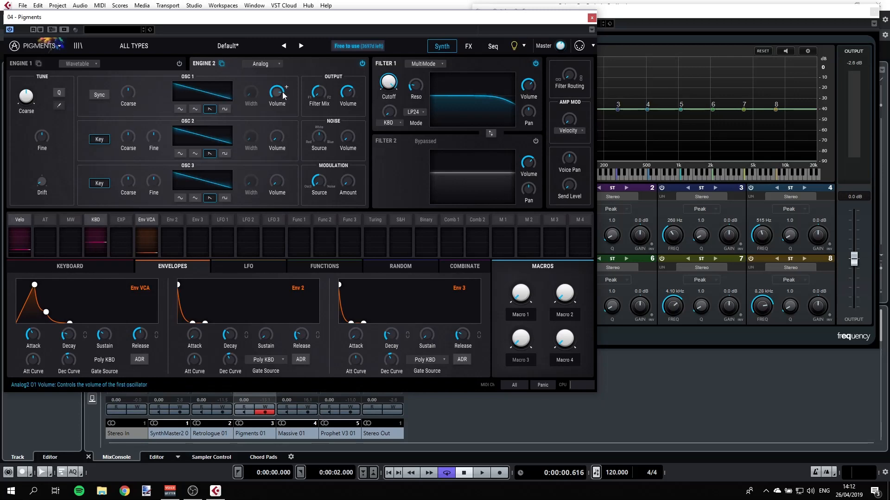
mouse_move(286, 90)
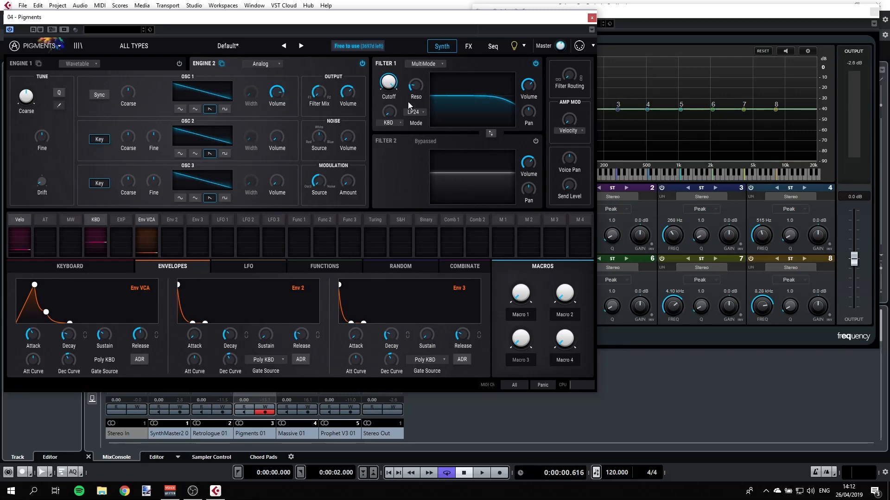
mouse_move(393, 92)
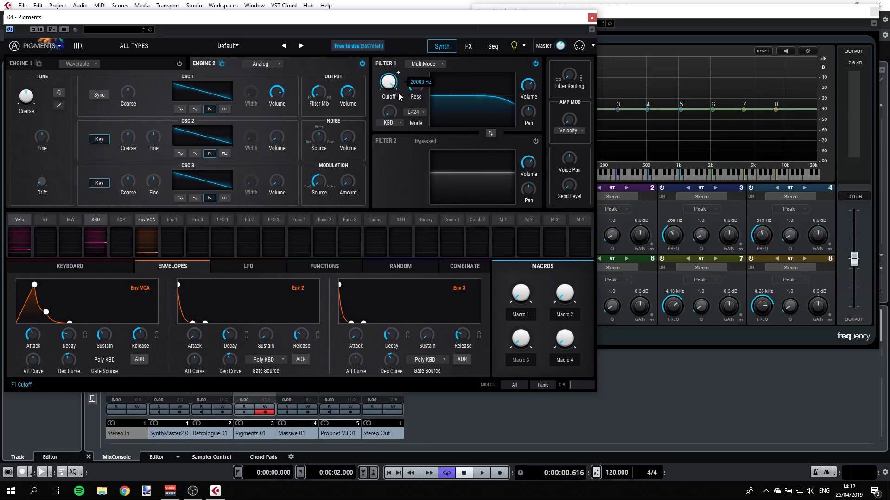
drag(388, 80, 389, 119)
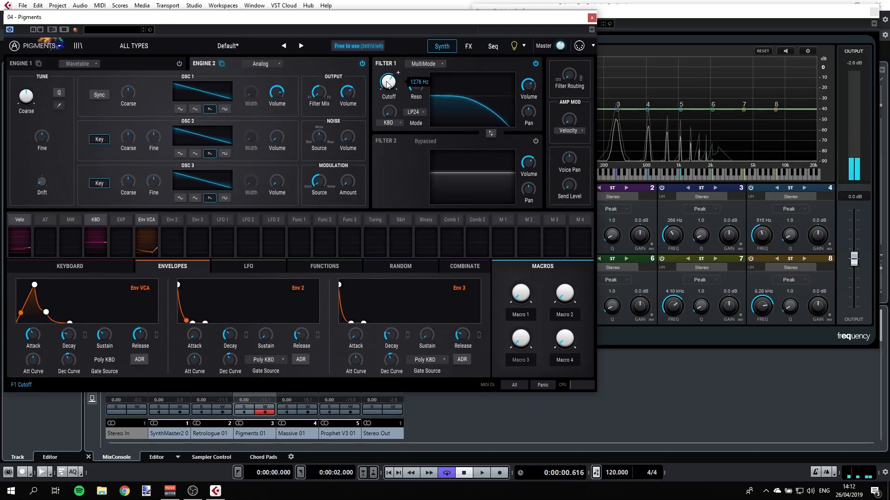
drag(390, 83, 418, 87)
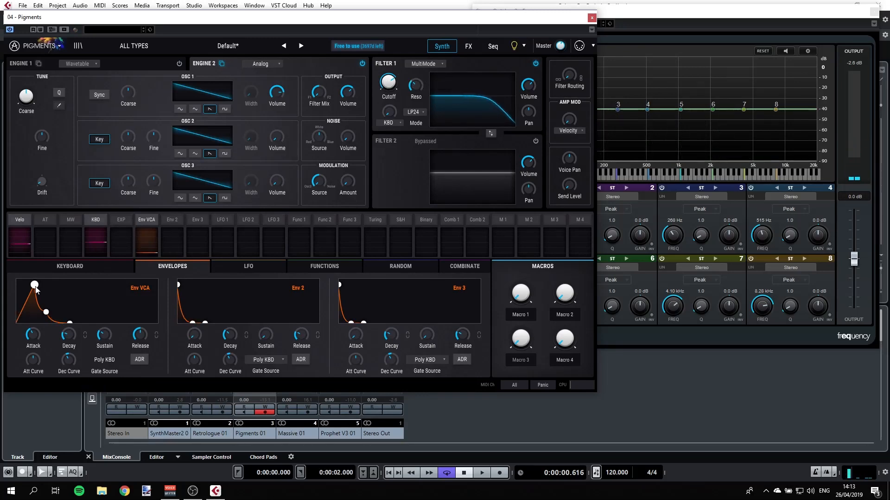
Step: Move Env VCA's peak to the start for an instant attack and raise its release slightly
mouse_move(36, 290)
mouse_down()
mouse_move(8, 290)
mouse_move(30, 299)
mouse_up()
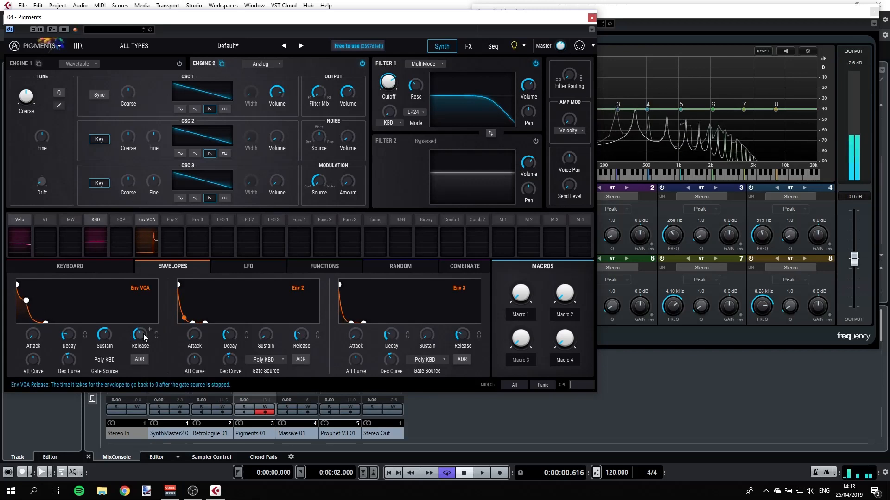
drag(143, 334, 145, 329)
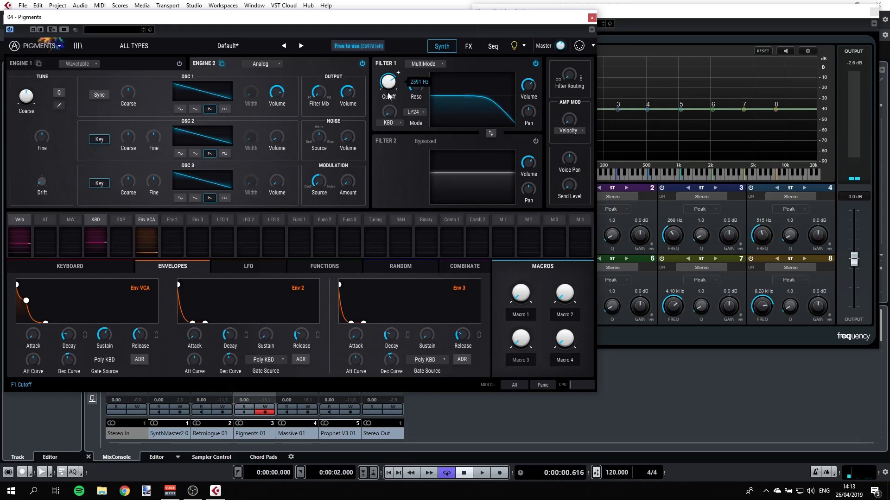
Step: Select Filter 1 cutoff as a modulation target and set the Env 2 amount to 1.00
click(398, 74)
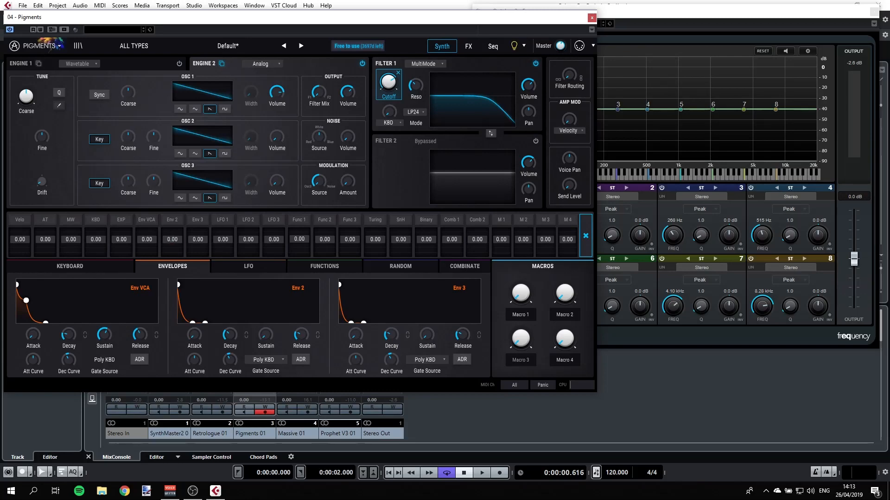
drag(171, 239, 172, 221)
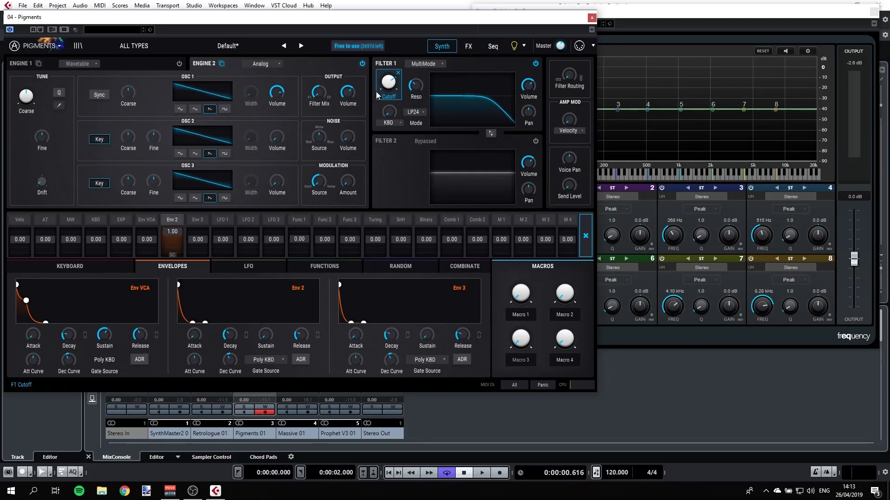
mouse_move(377, 95)
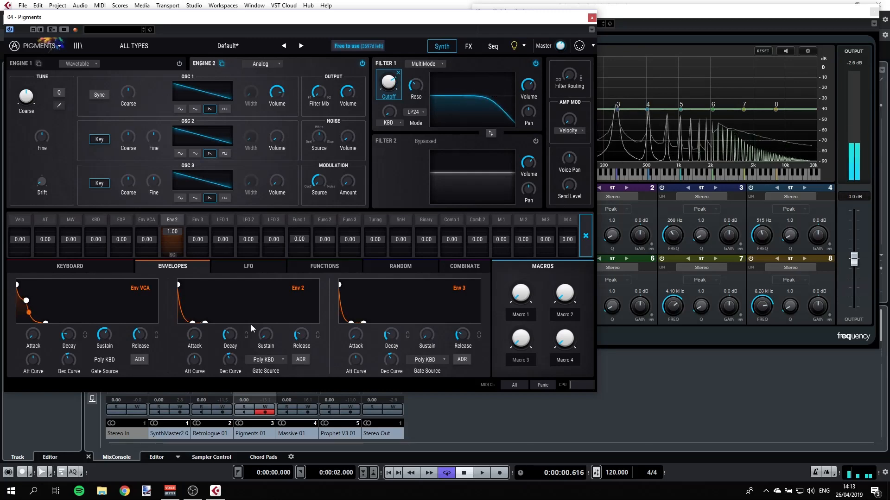
mouse_move(197, 342)
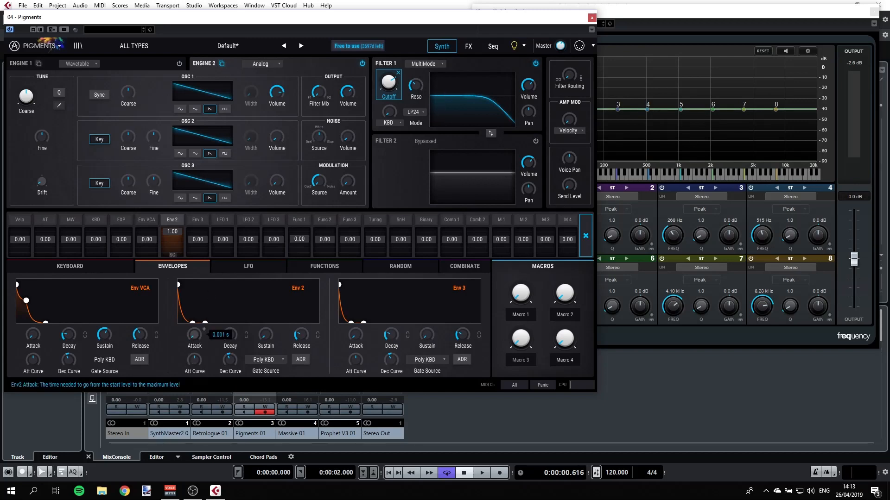
Step: Lengthen Env 2's attack time
drag(194, 335, 203, 329)
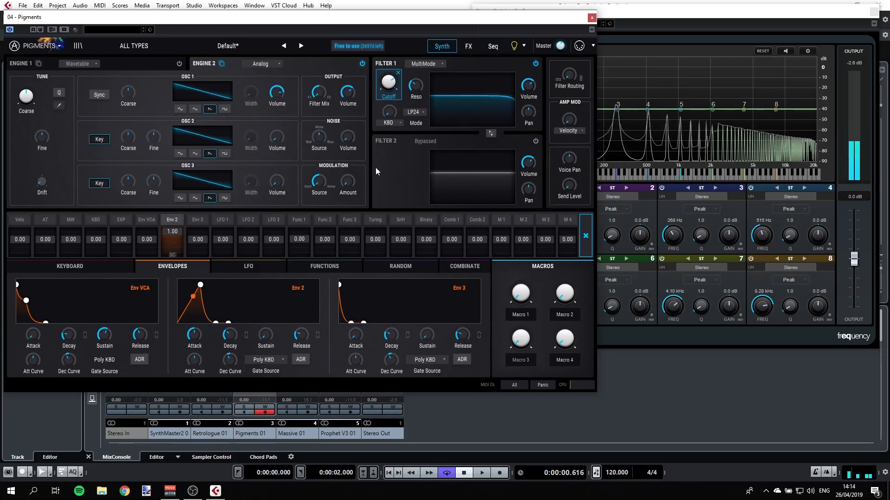
mouse_move(396, 81)
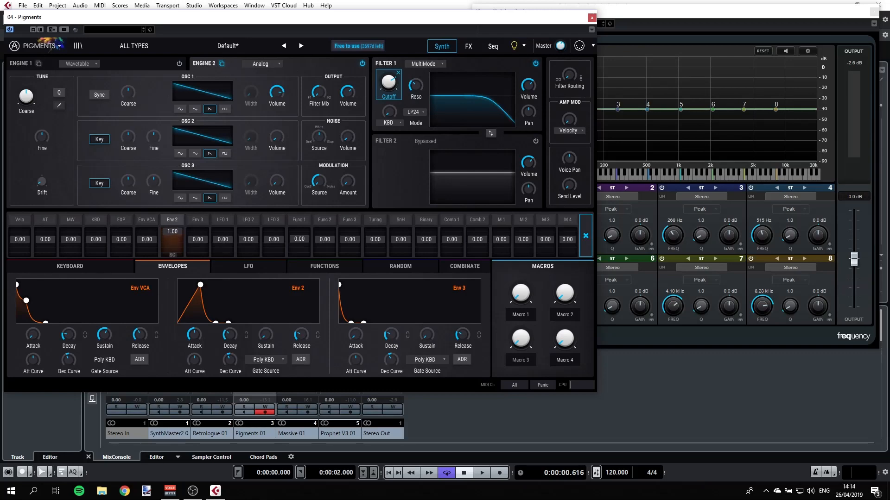
Step: Set the Env 2 modulation amount on Filter 1 cutoff to -1.00
drag(172, 239, 172, 274)
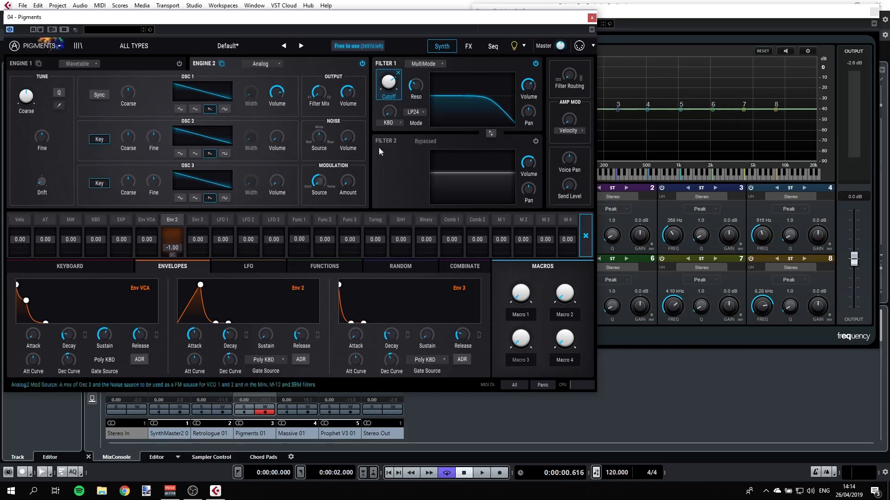
mouse_move(416, 92)
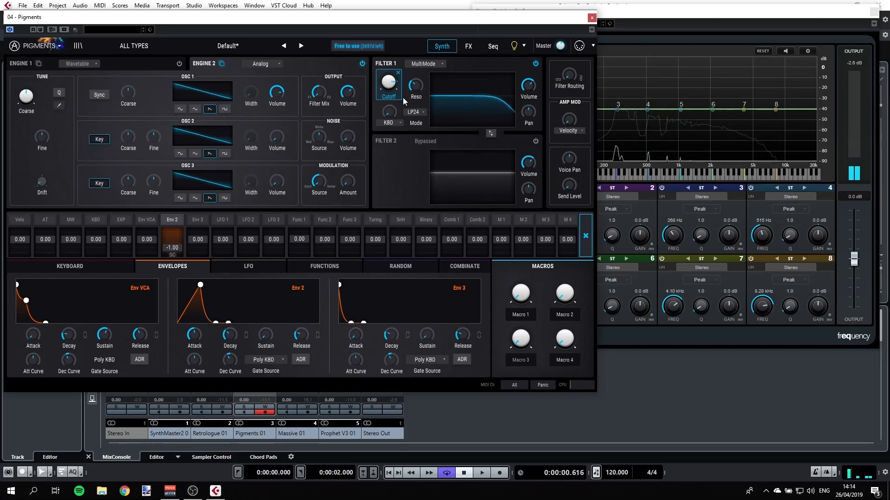
mouse_move(420, 88)
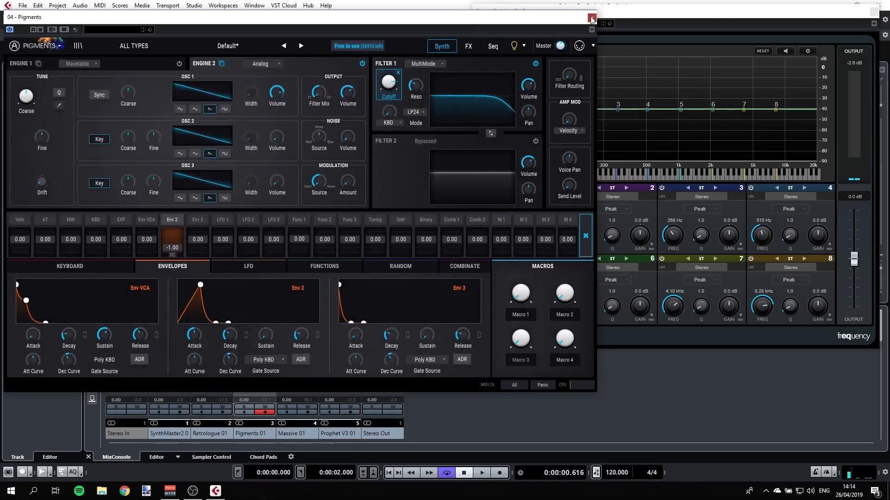
Step: Close the Pigments window and open the Prophet V instrument window for its track, repositioning it
click(591, 17)
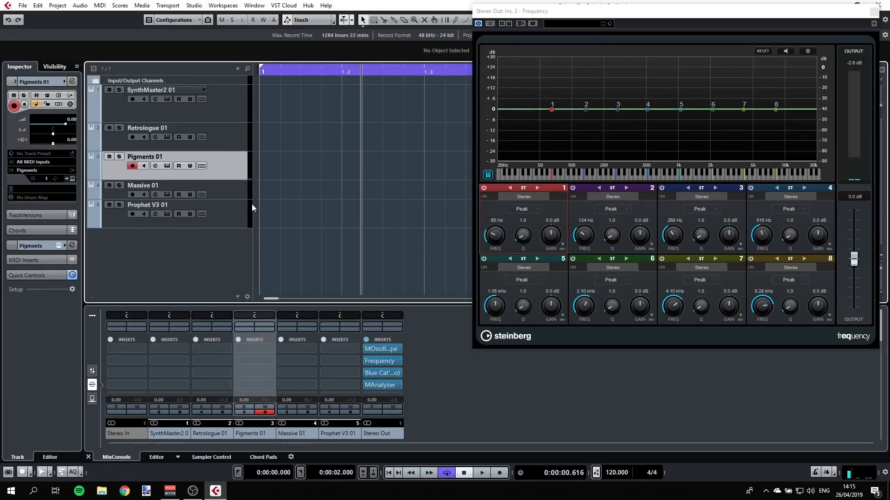
click(235, 213)
click(166, 216)
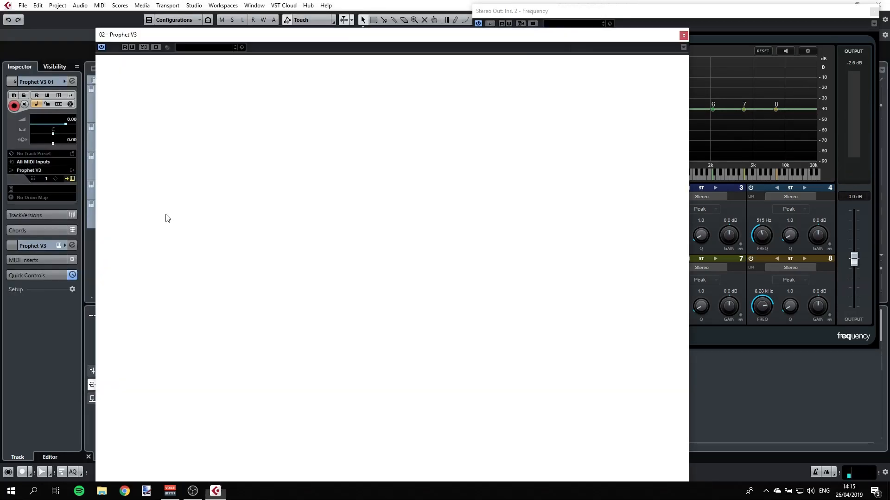
drag(455, 40, 435, 14)
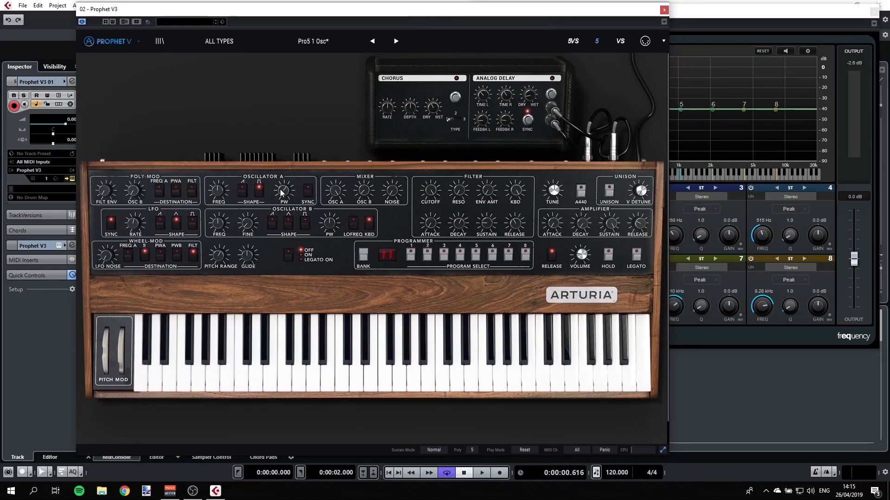
Step: Toggle Oscillator A's shape switches and turn the filter envelope amount fully up
click(242, 190)
click(257, 192)
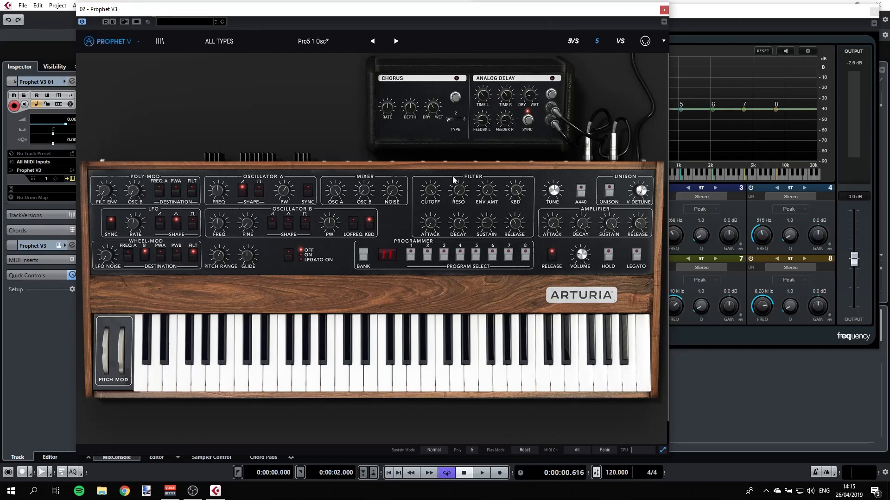
drag(486, 14, 400, 14)
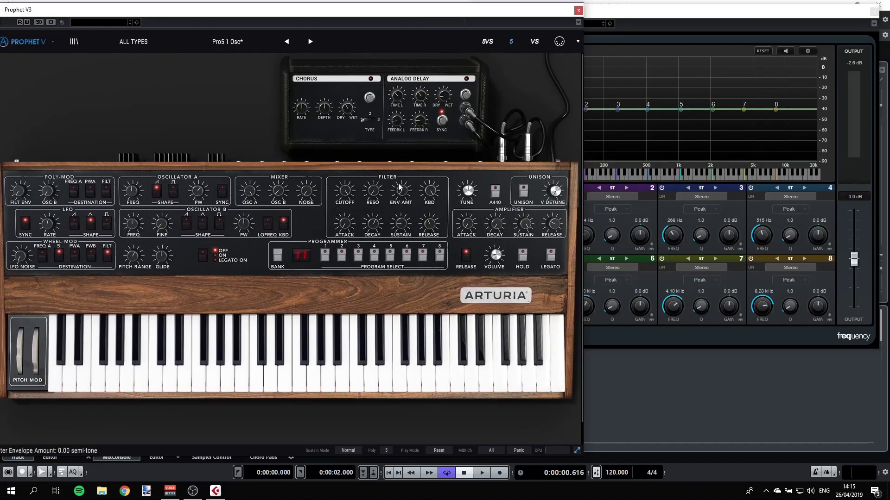
drag(399, 183, 400, 71)
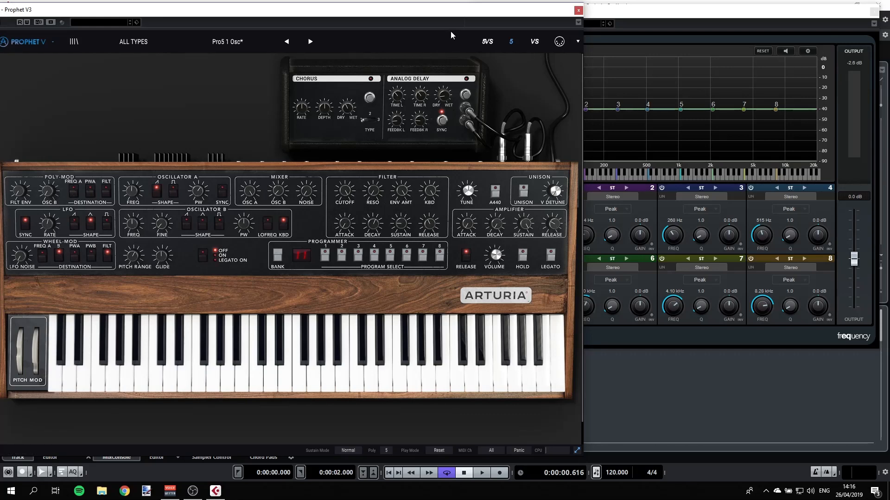
Step: Lower the filter cutoff and set the filter envelope attack to about 127 ms
drag(463, 15, 415, 16)
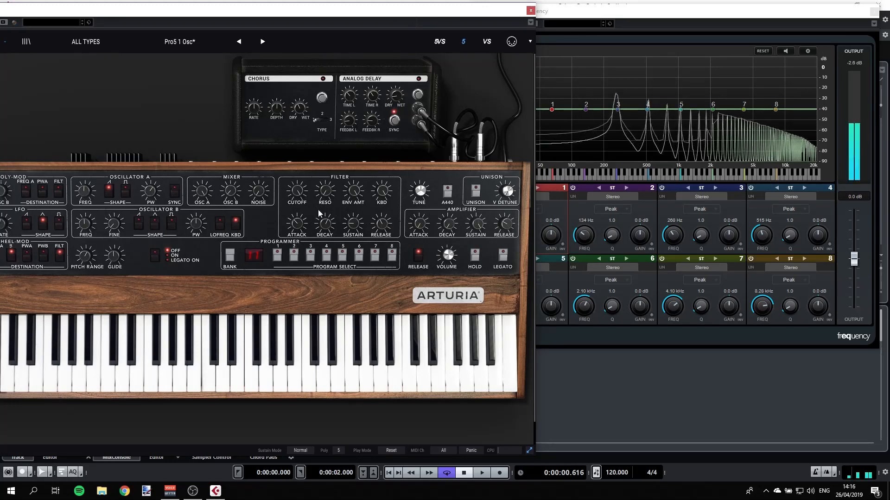
drag(298, 226, 295, 217)
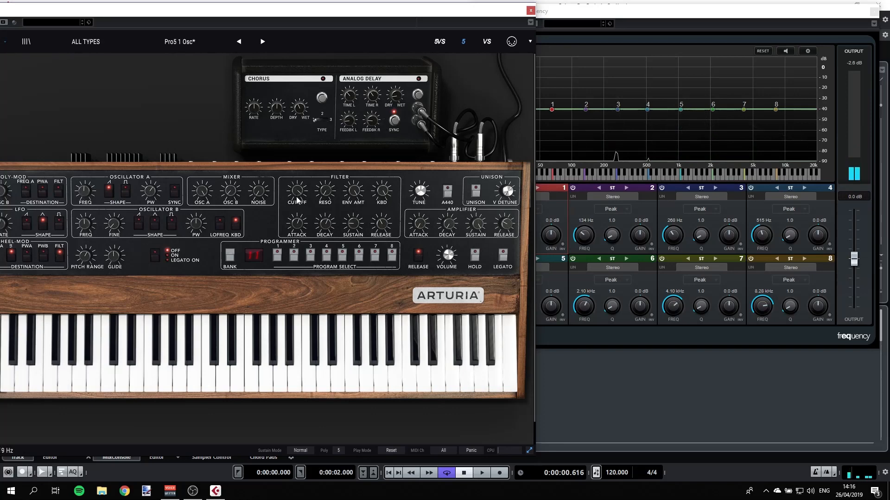
drag(295, 191, 299, 236)
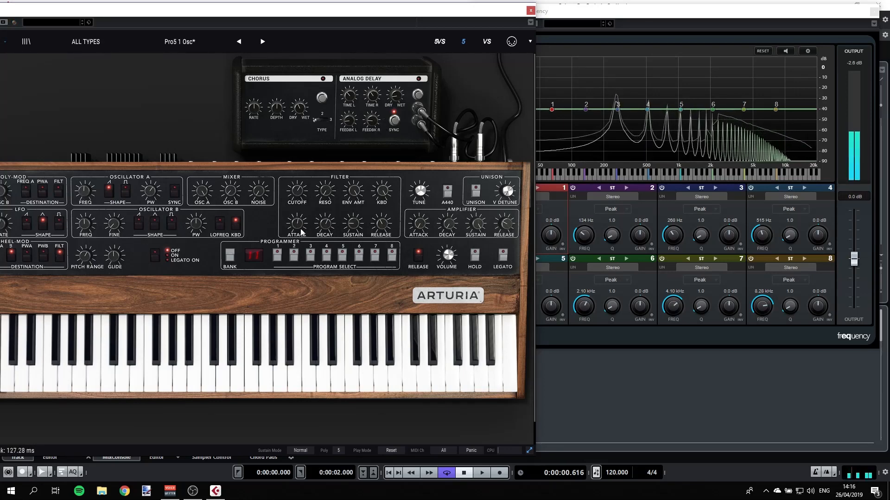
drag(301, 232, 303, 224)
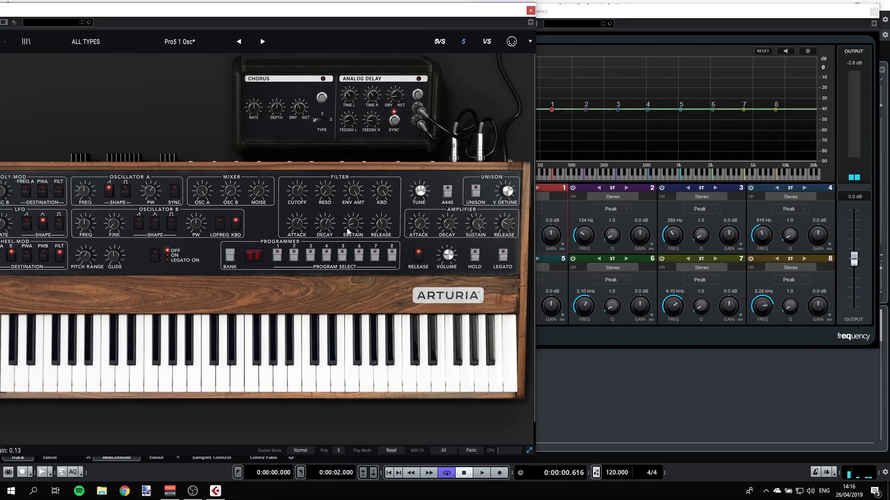
Step: Raise the filter envelope sustain and shorten its decay to about 3.60 ms
drag(347, 232, 357, 139)
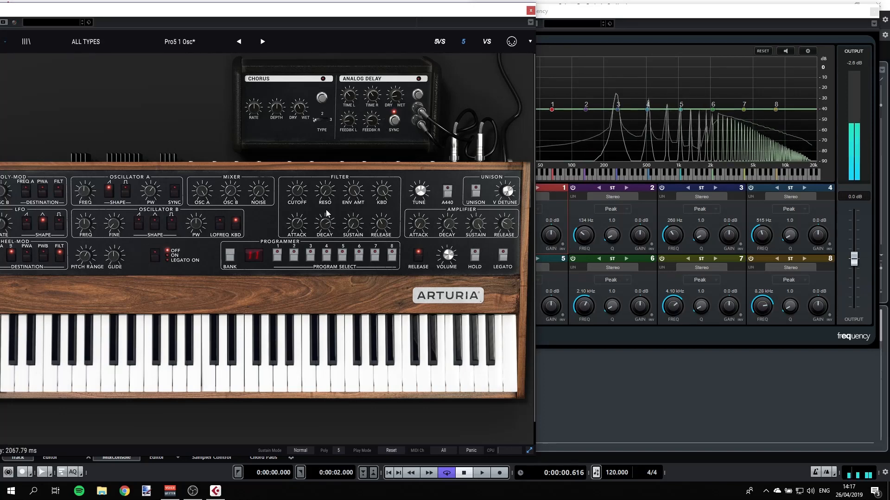
drag(326, 214, 327, 299)
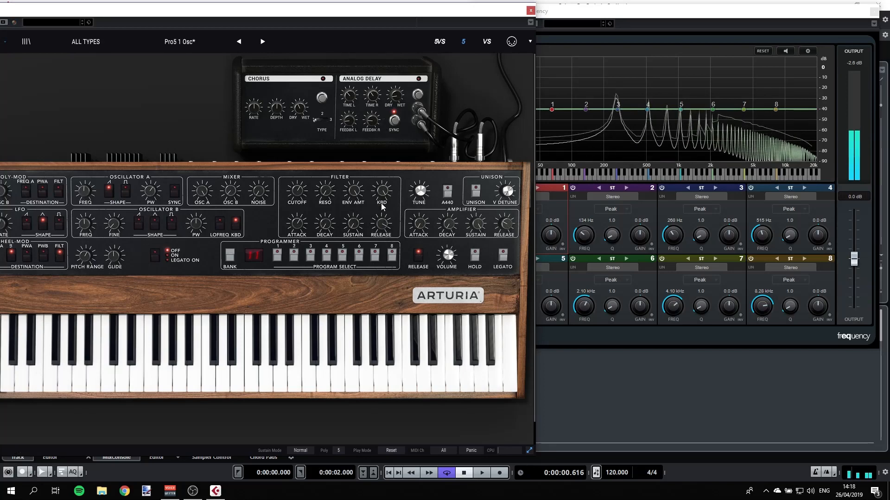
Step: Lower the filter resonance slightly and shorten the filter envelope release
mouse_move(380, 222)
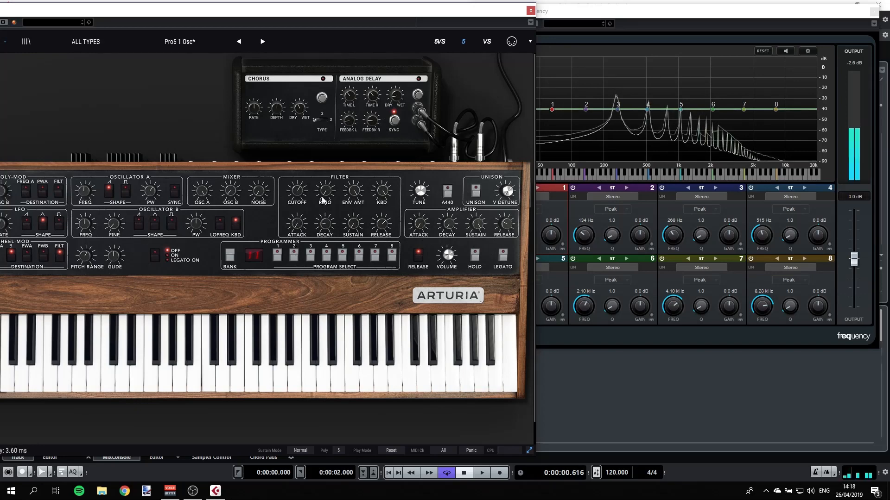
mouse_move(322, 197)
mouse_down()
mouse_move(322, 172)
mouse_move(326, 220)
mouse_move(325, 210)
mouse_up()
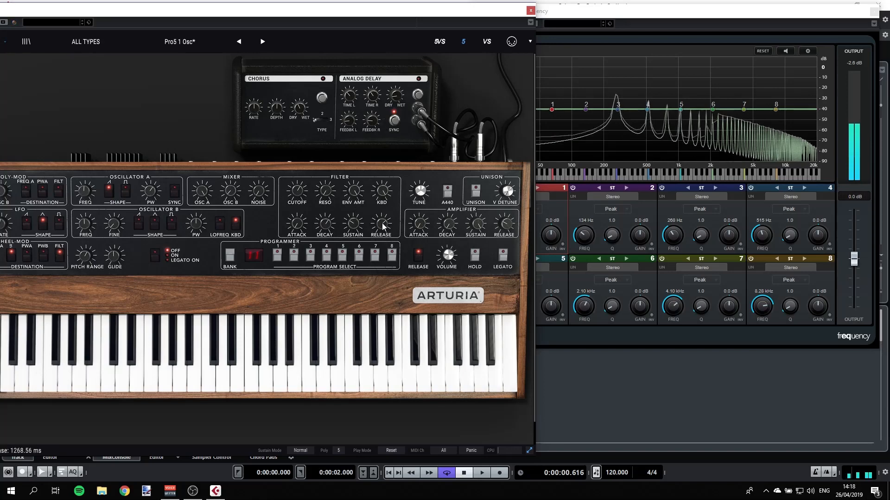
drag(382, 224, 383, 238)
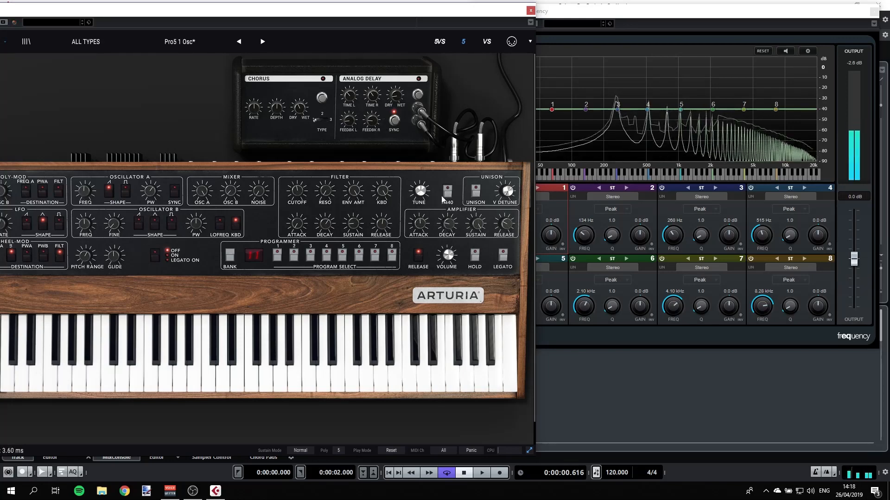
Step: Lower the amplifier envelope's sustain level
drag(476, 224, 478, 271)
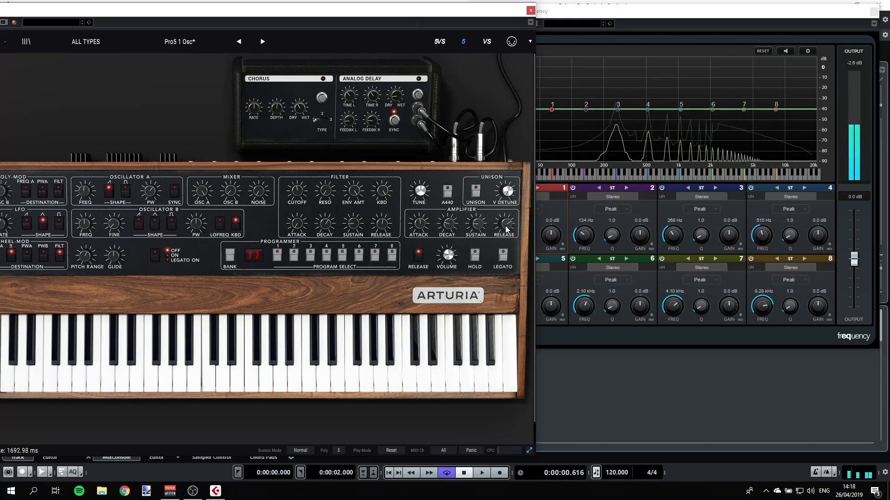
drag(506, 226, 505, 226)
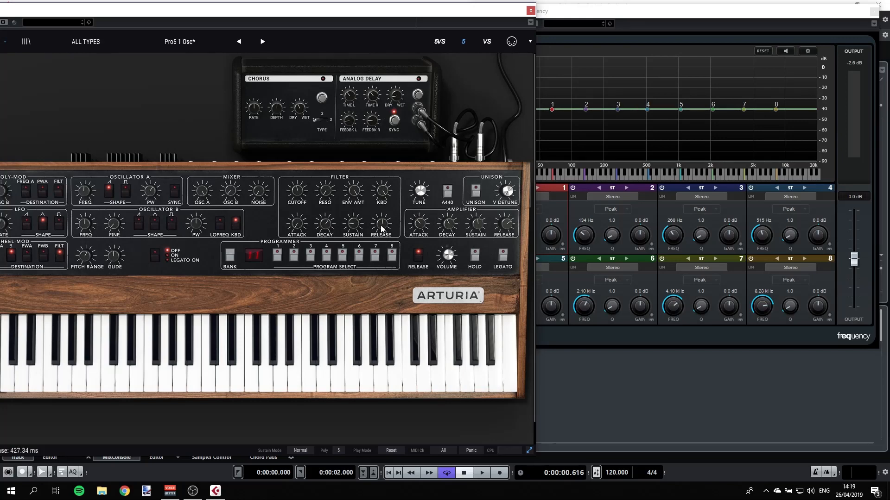
Step: Raise the filter envelope's release and sustain slightly
drag(380, 225, 385, 211)
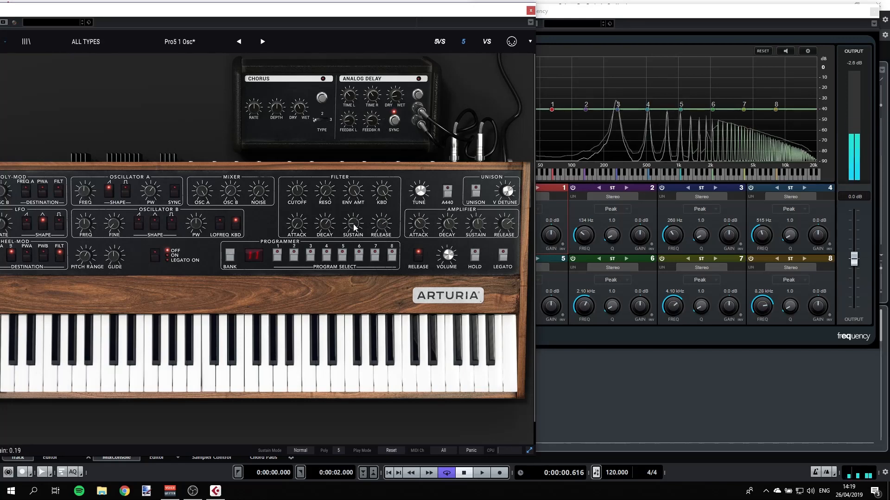
drag(353, 224, 352, 204)
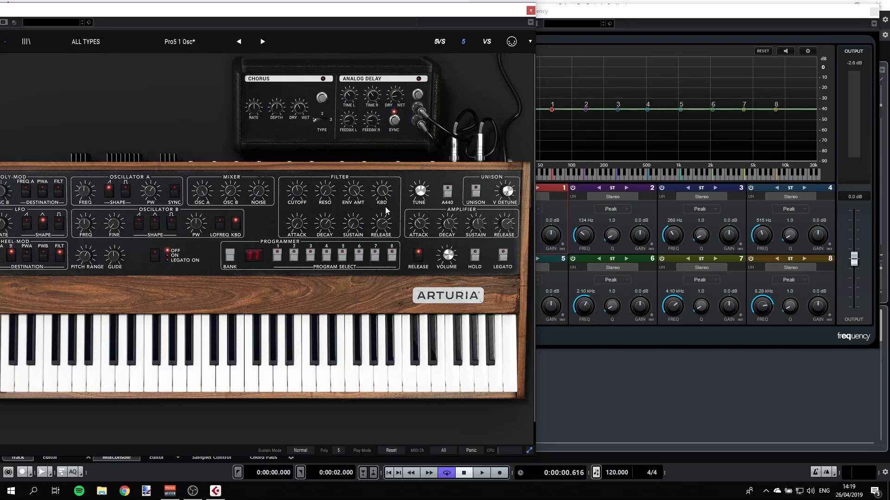
Step: Close Prophet V and reopen the Pigments instrument window for its track
drag(303, 13, 479, 24)
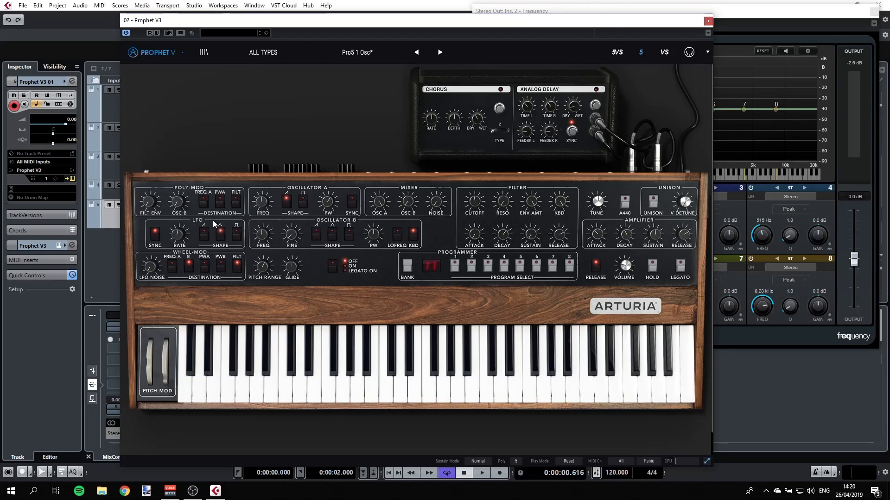
click(708, 21)
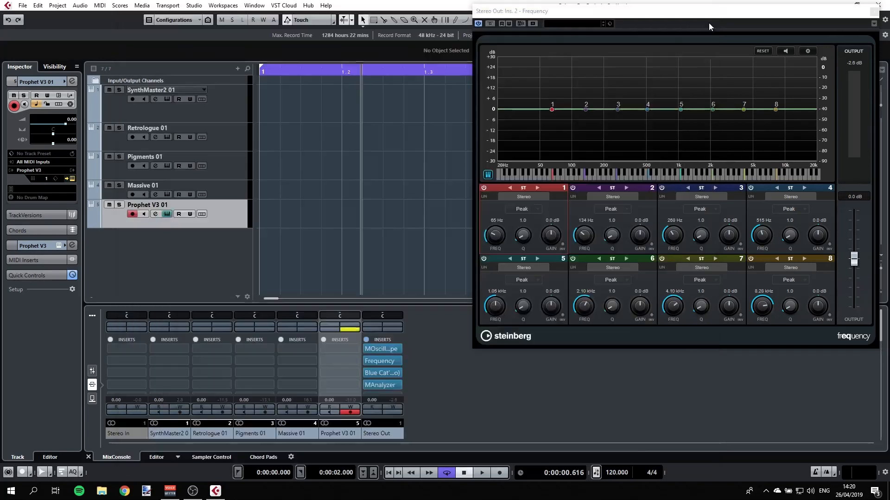
click(227, 171)
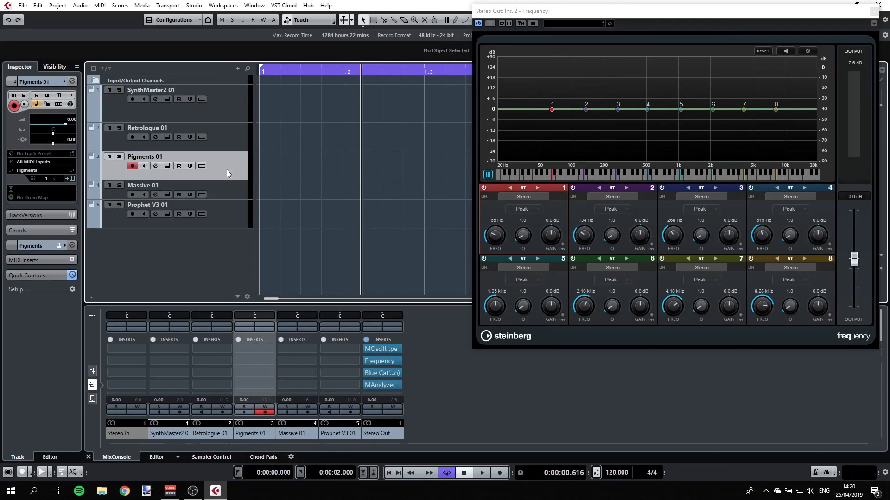
click(166, 165)
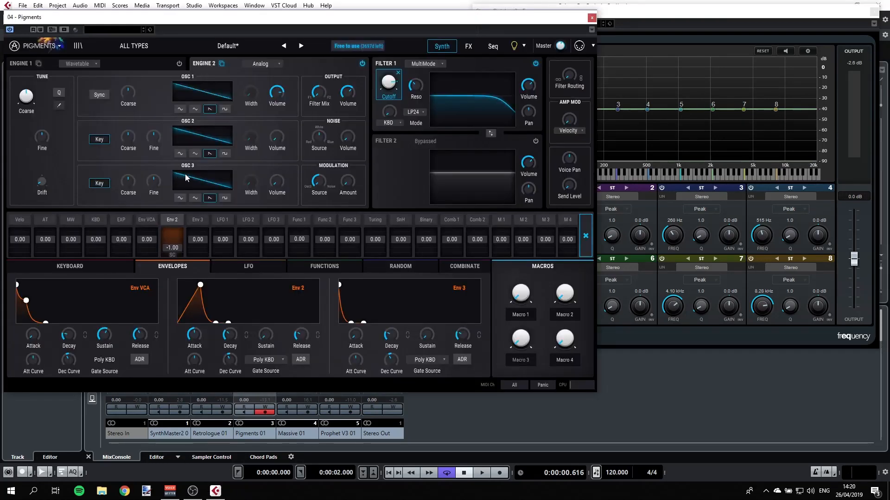
drag(292, 23, 367, 24)
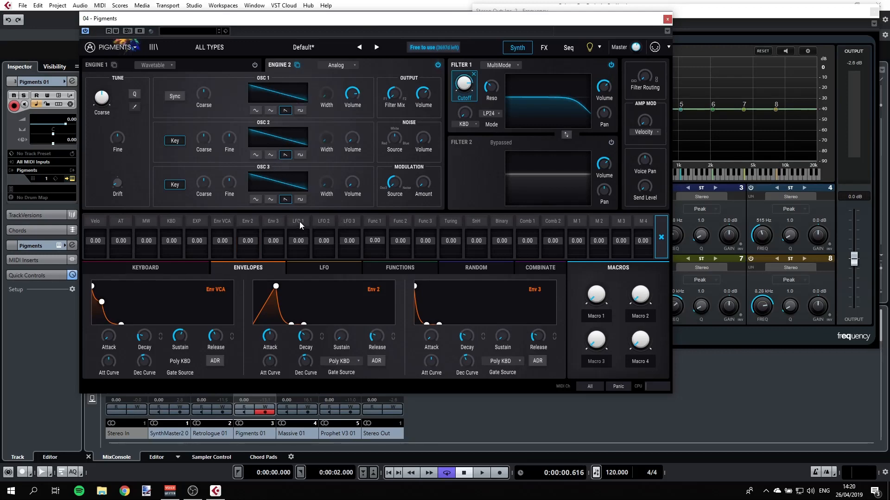
Step: Open the LFO section and morph LFO 1's waveform from sine toward a sawtooth shape
click(316, 266)
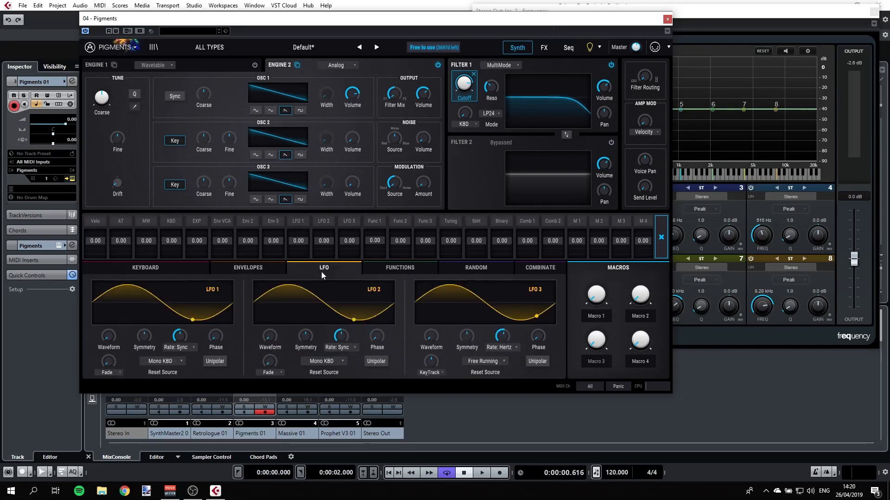
mouse_move(118, 330)
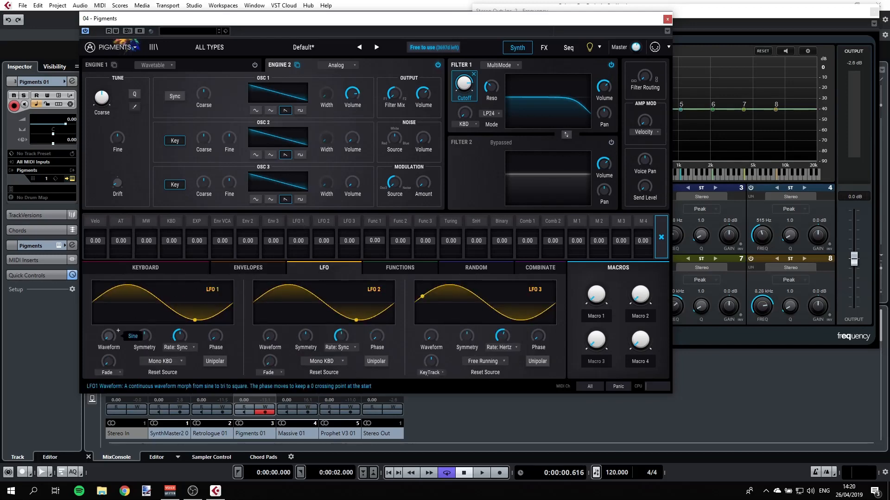
drag(109, 336, 109, 311)
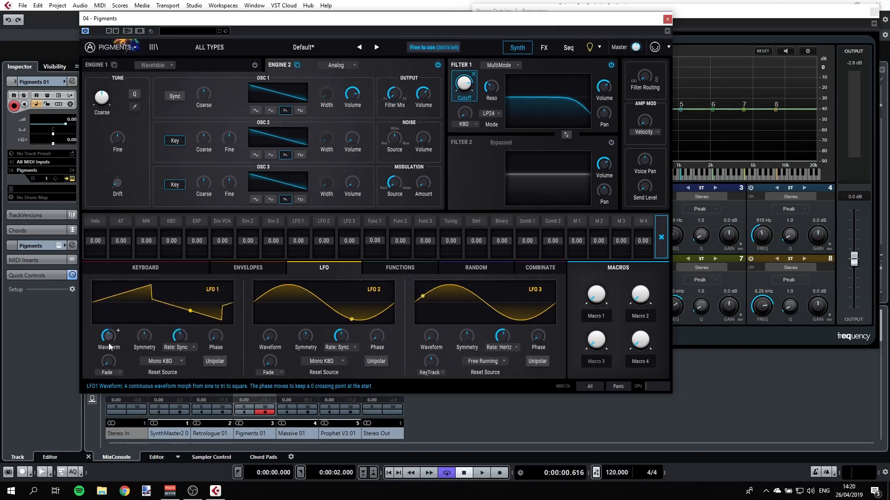
mouse_move(110, 345)
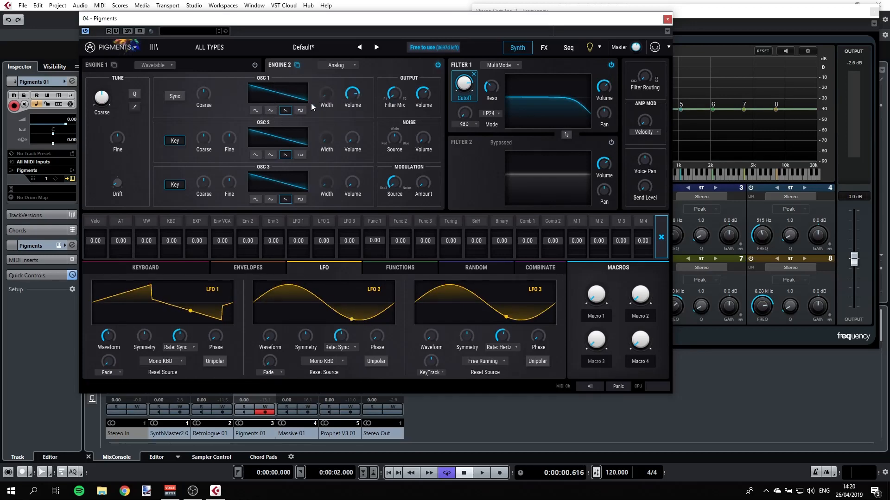
Step: Set Engine 2 Osc 1's coarse tuning to -12 semitones
mouse_move(334, 93)
mouse_move(207, 88)
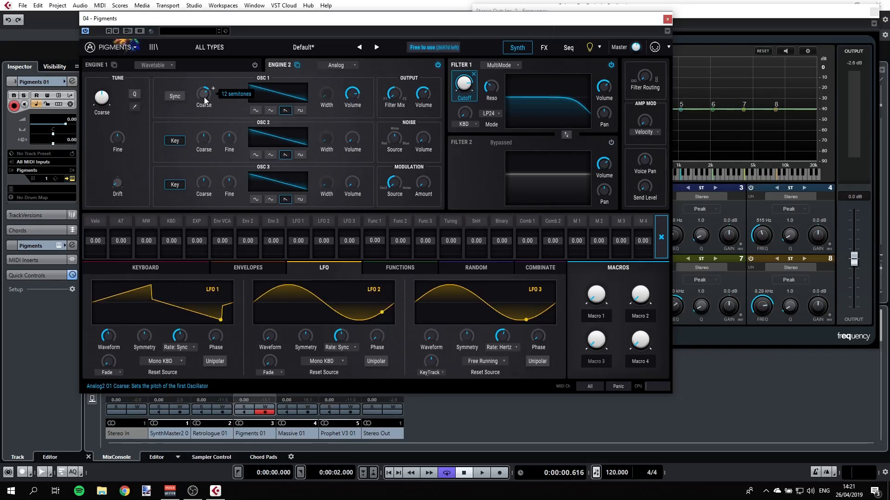
drag(204, 97, 204, 116)
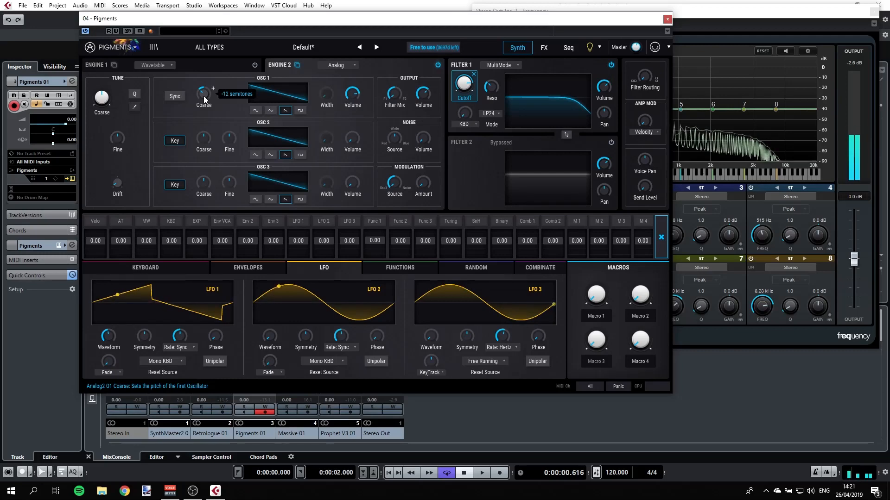
mouse_move(204, 96)
mouse_down()
mouse_move(204, 86)
mouse_move(203, 94)
mouse_up()
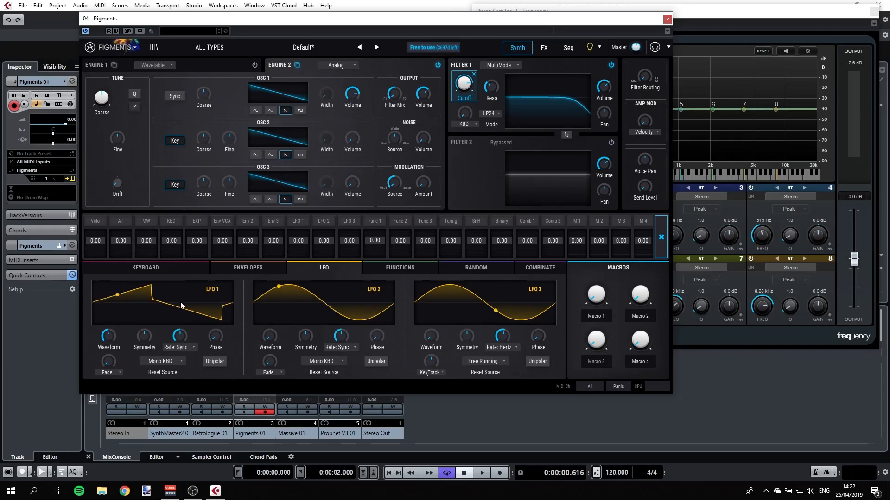
Step: Assign LFO 1 to modulate Osc 1's coarse pitch with an amount of 0.23
click(214, 89)
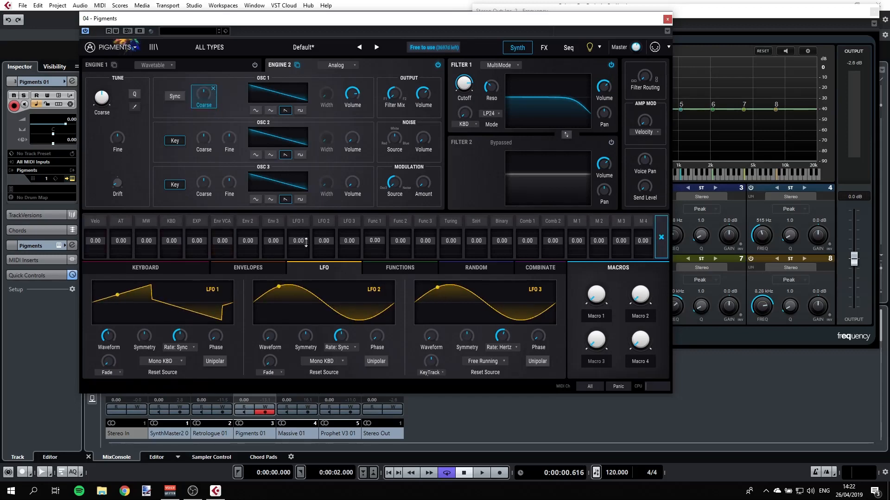
drag(306, 242, 306, 235)
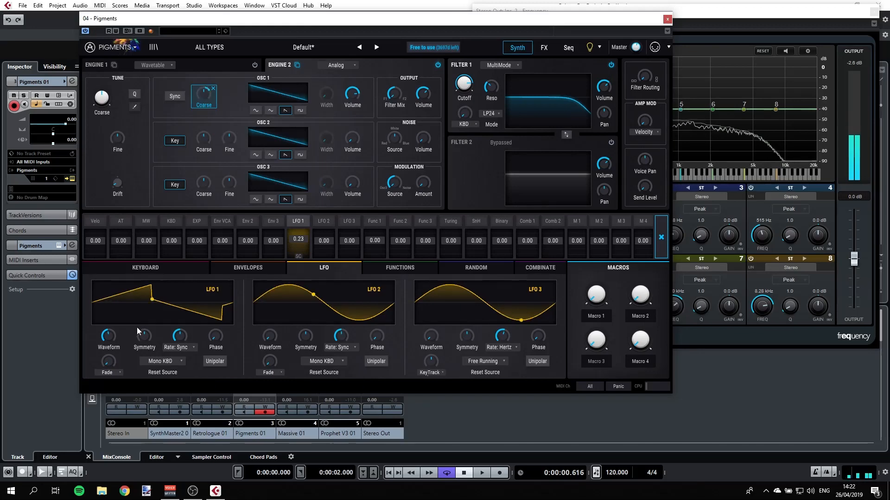
Step: Morph LFO 1's waveform to square and then back toward a rounded shape
drag(110, 341, 117, 332)
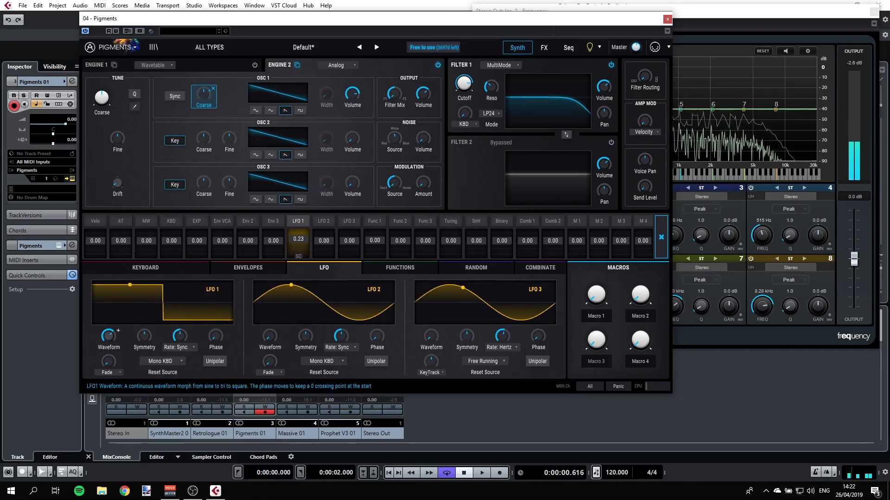
drag(109, 336, 144, 327)
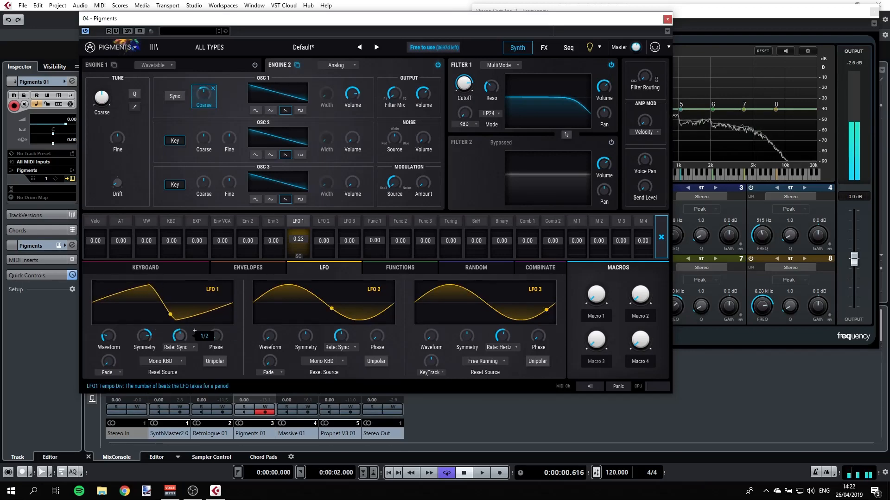
Step: Adjust LFO 1's synced rate, trying divisions such as 1/16
drag(184, 338, 180, 331)
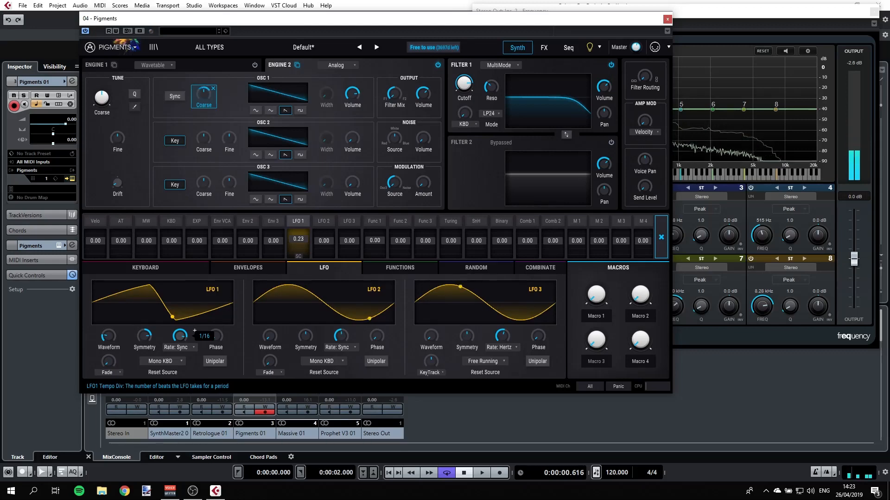
drag(181, 331, 181, 336)
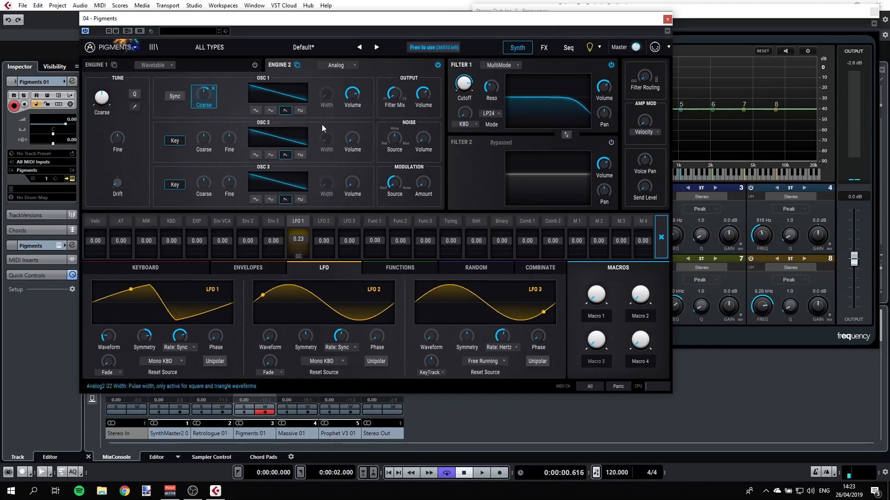
Step: Assign LFO 2 to modulate Osc 1's volume with an amount of 0.39
click(363, 89)
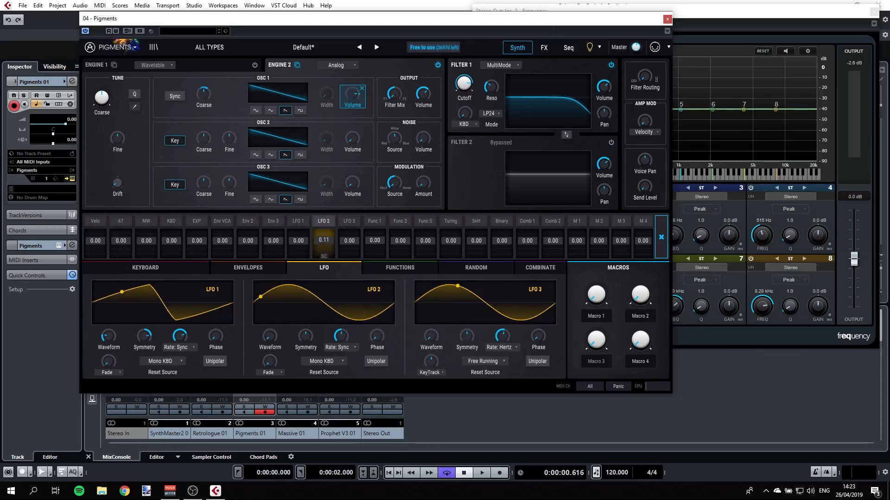
mouse_move(323, 242)
mouse_down()
mouse_move(323, 220)
mouse_move(324, 241)
mouse_up()
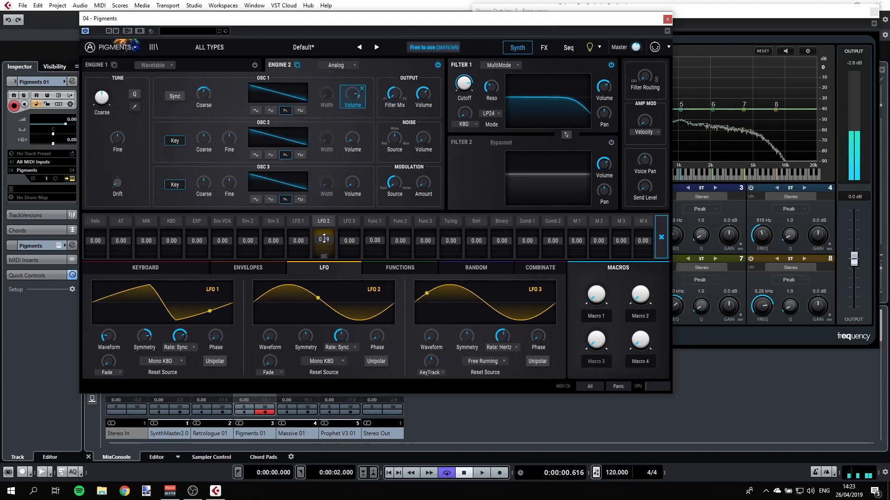
drag(323, 240, 323, 237)
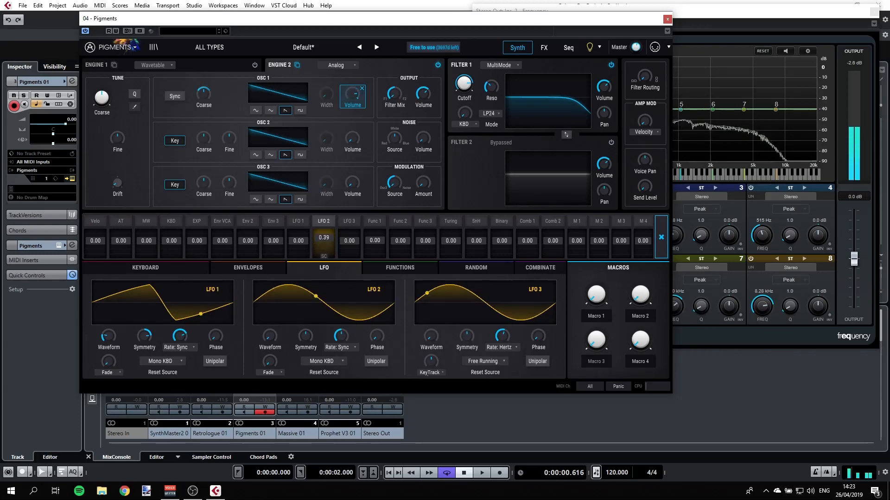
Step: Morph LFO 2's waveform to a triangle and nudge its synced rate
drag(278, 340, 277, 323)
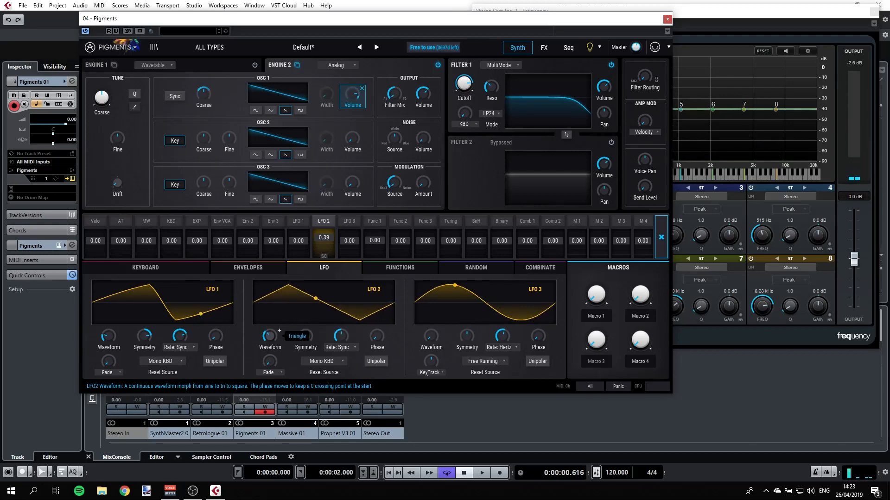
mouse_move(344, 339)
mouse_down()
mouse_move(344, 332)
mouse_move(352, 348)
mouse_up()
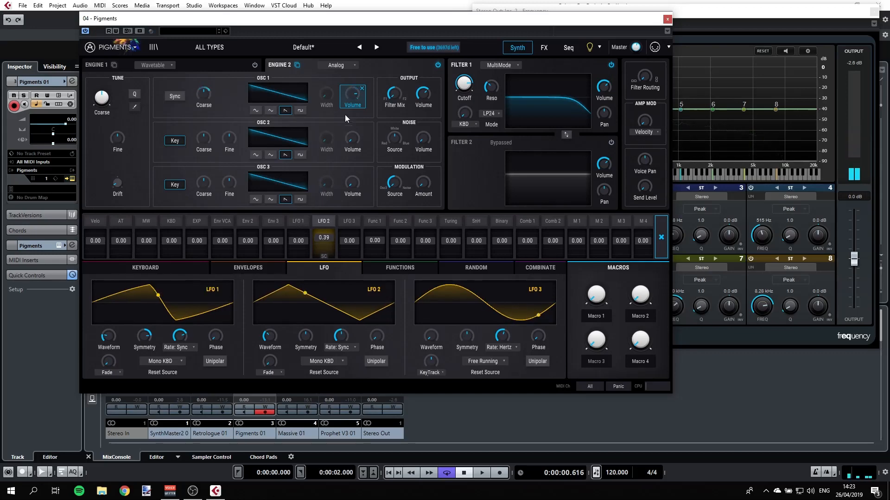
Step: Select Osc 1's Coarse and Volume targets, then step LFO 2's synced rate to 1/32 and back
click(217, 90)
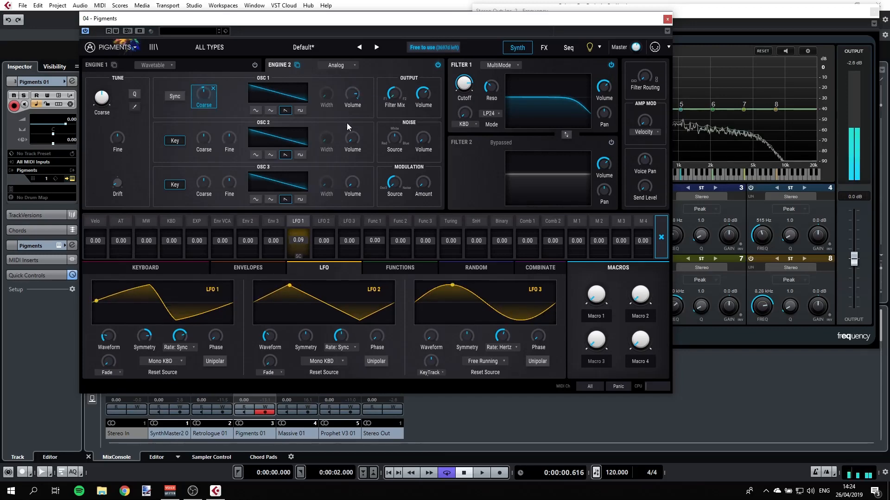
click(363, 87)
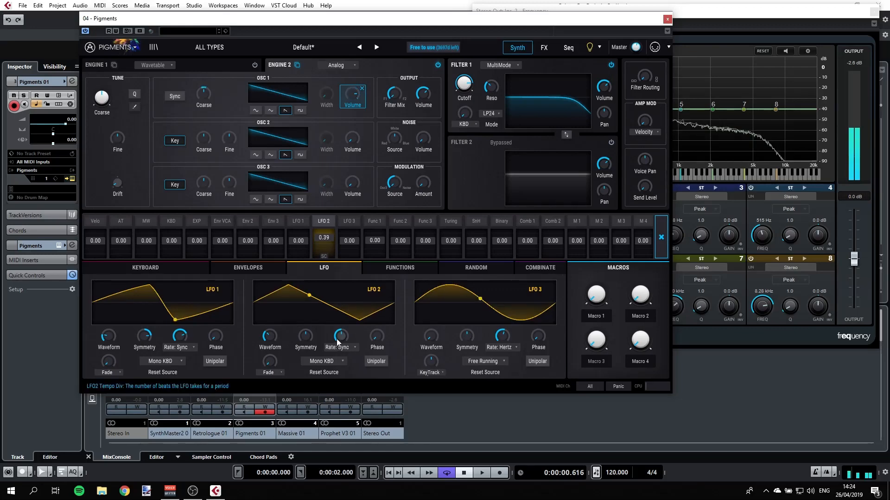
mouse_move(339, 336)
scroll(356, 331, down, 6)
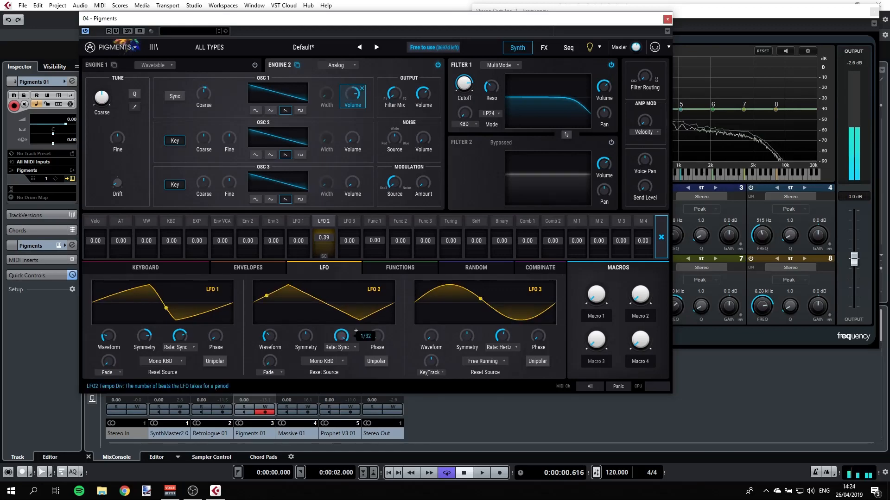
scroll(355, 331, up, 1)
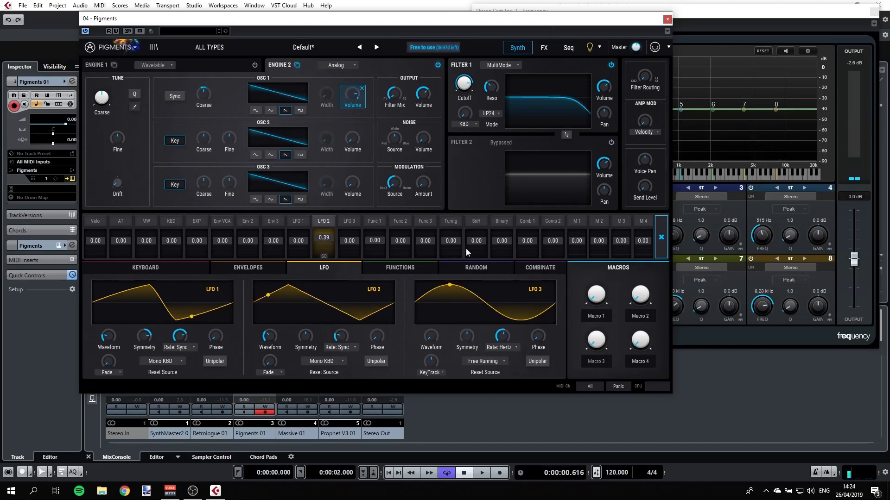
Step: Route LFO 1 and LFO 2 to Filter 1's resonance with amounts 0.15 and -0.23
click(499, 84)
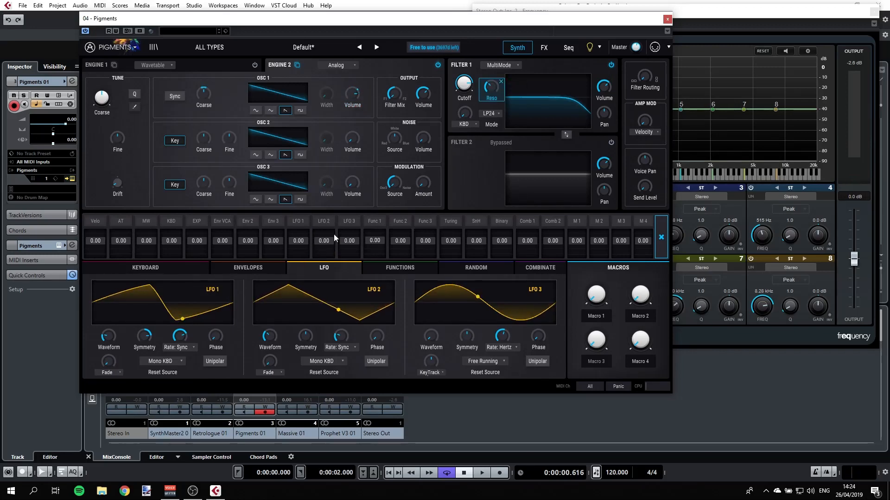
drag(299, 237, 324, 242)
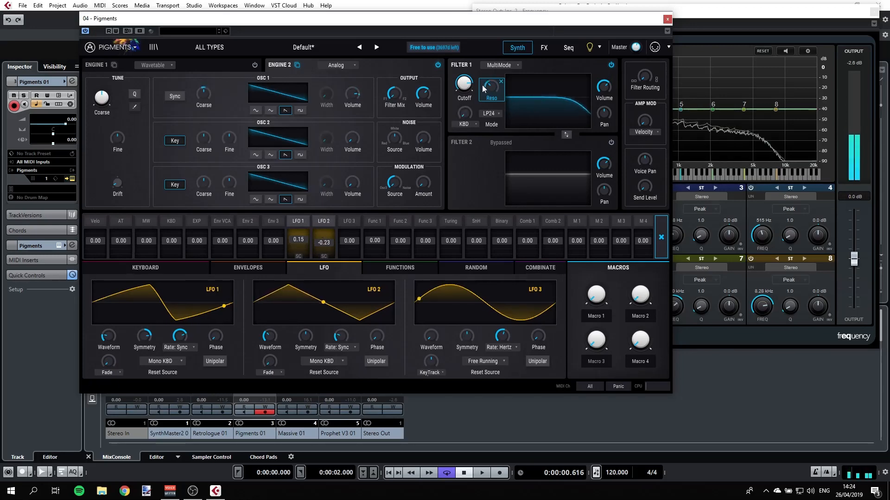
click(500, 81)
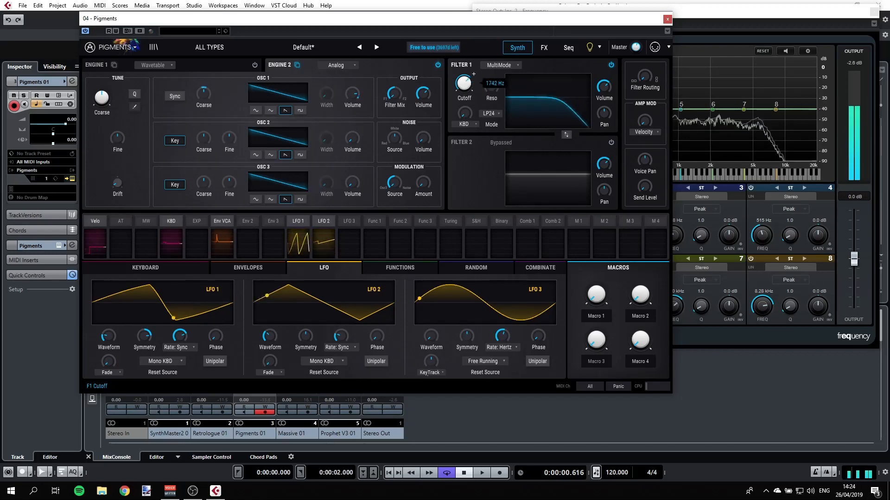
Step: Change Filter 1's multimode filter type to LP36
mouse_move(466, 83)
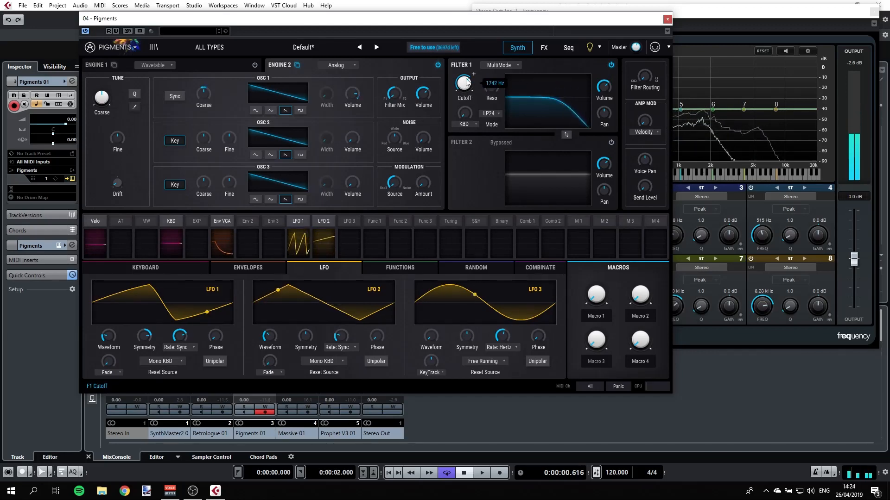
click(499, 113)
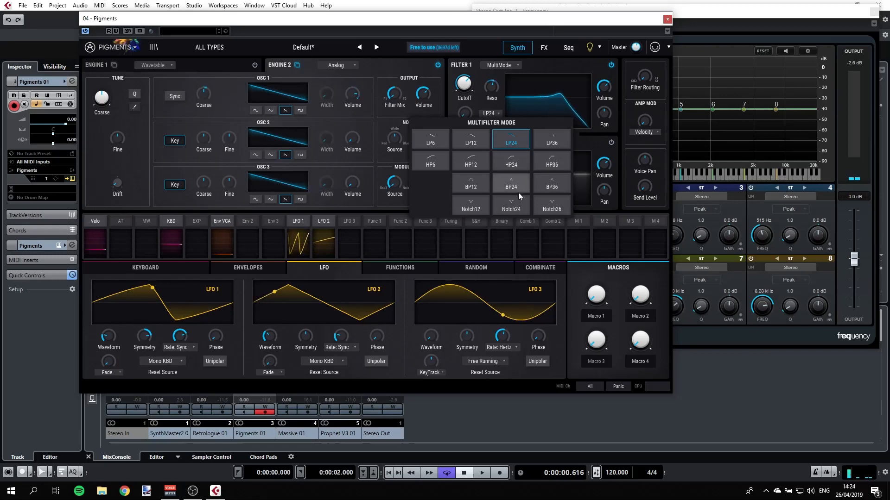
click(553, 137)
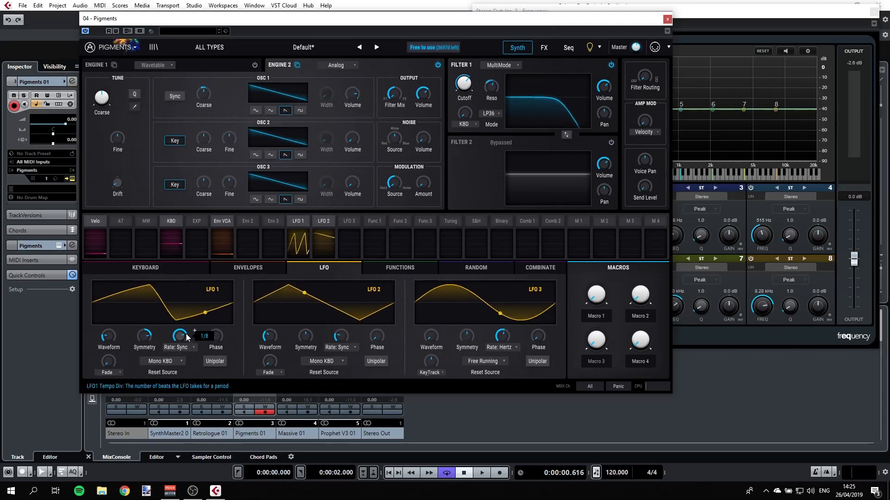
Step: Move the Pigments window aside and close it
mouse_move(207, 338)
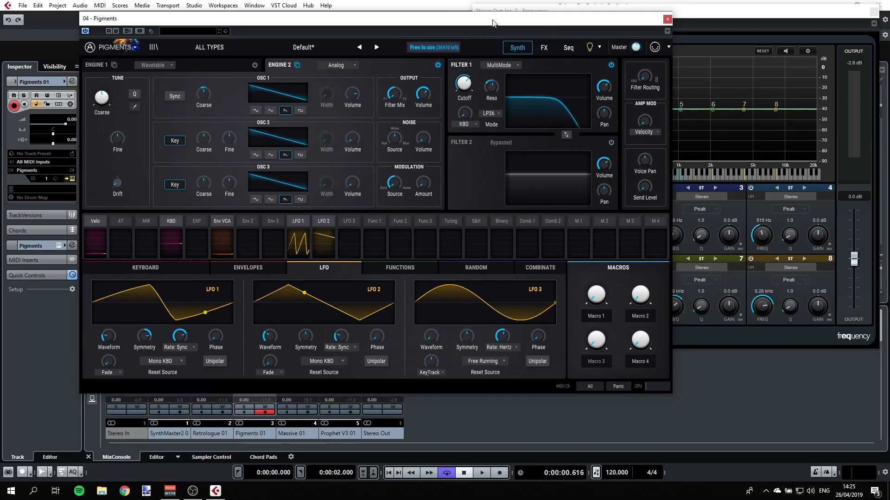
drag(494, 23, 551, 25)
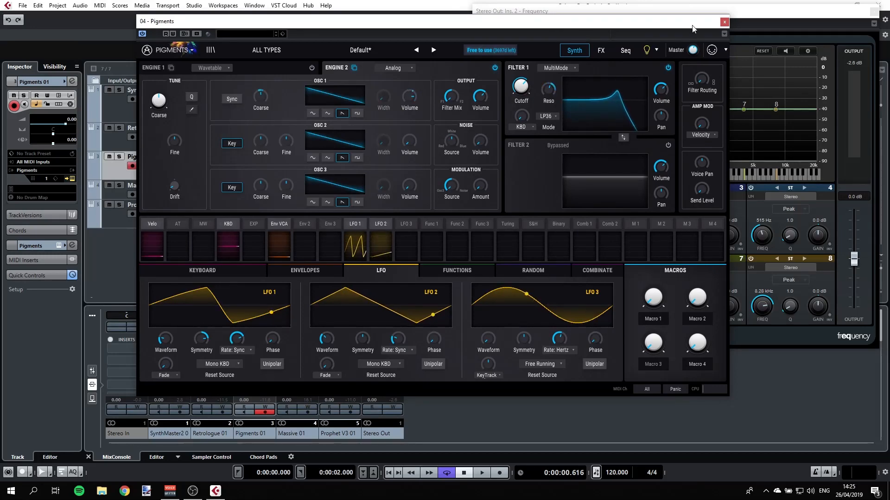
click(723, 22)
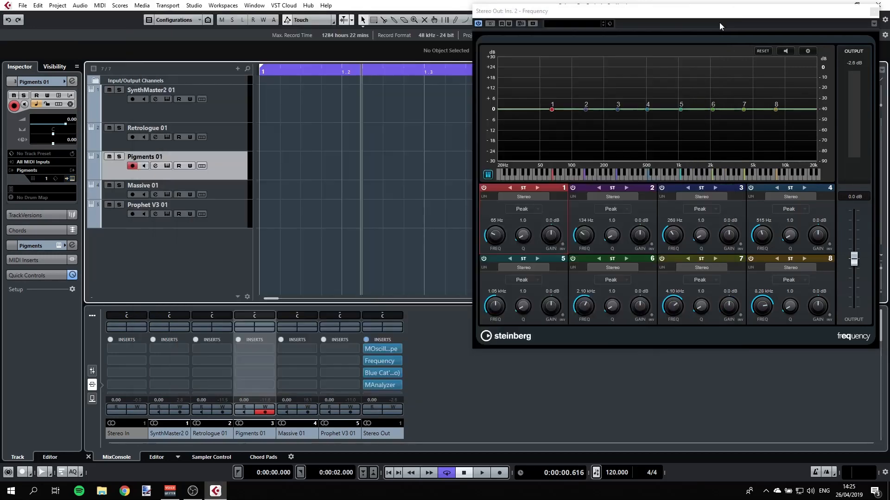
Step: Open the Prophet V3 instrument and toggle Oscillator B's sawtooth shape
click(218, 221)
click(168, 213)
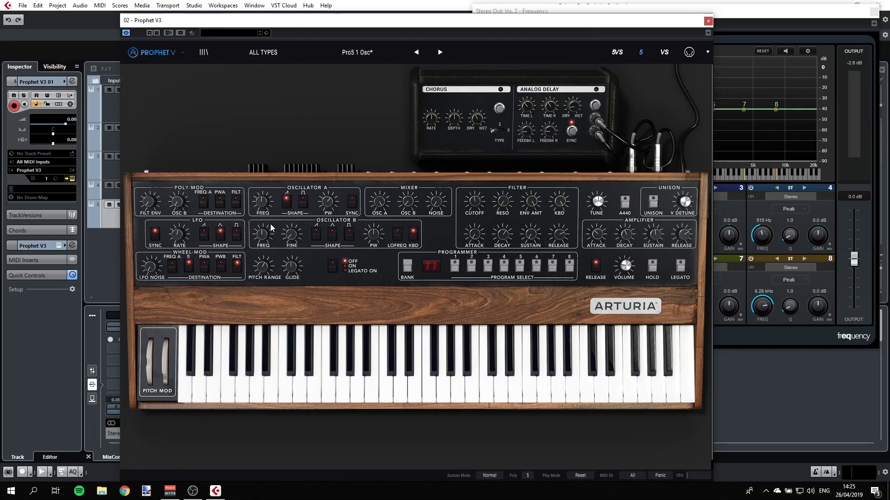
click(317, 235)
Step: Raise Oscillator B's level in the mixer section
drag(406, 204, 398, 135)
click(343, 257)
Step: Adjust the frequency knobs of Oscillator A and Oscillator B to detune them
drag(264, 218, 264, 214)
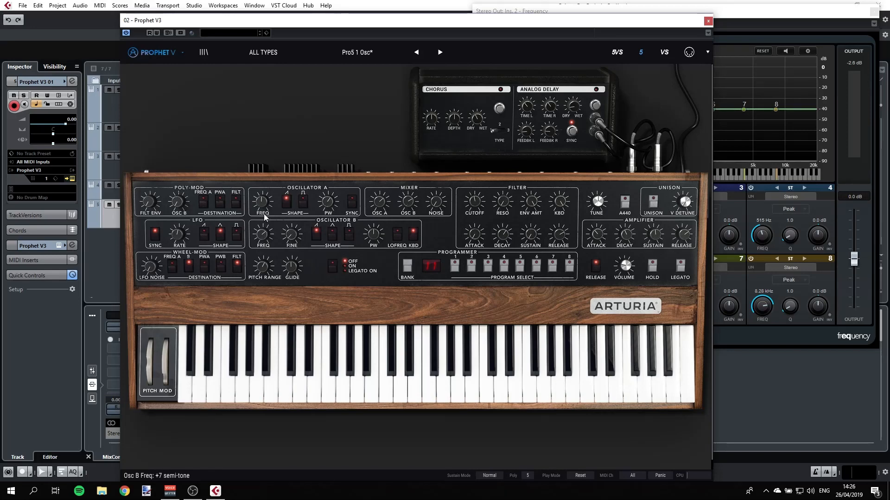
drag(264, 215, 266, 209)
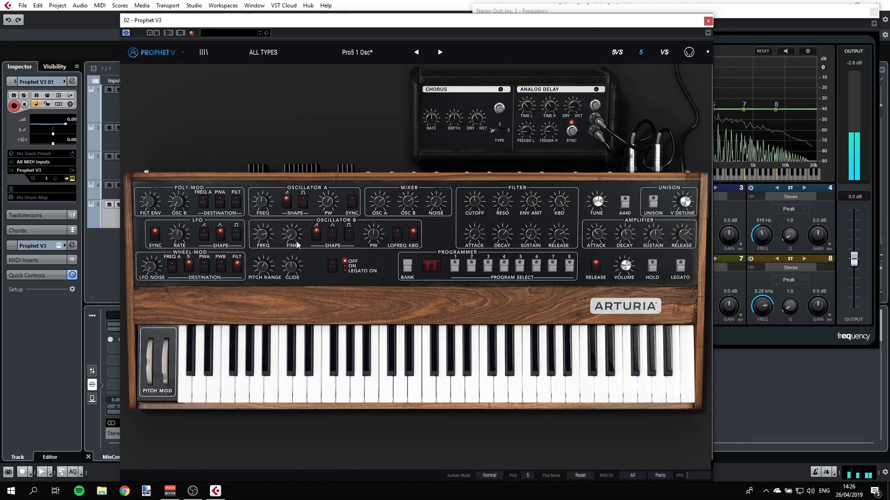
drag(262, 239, 262, 246)
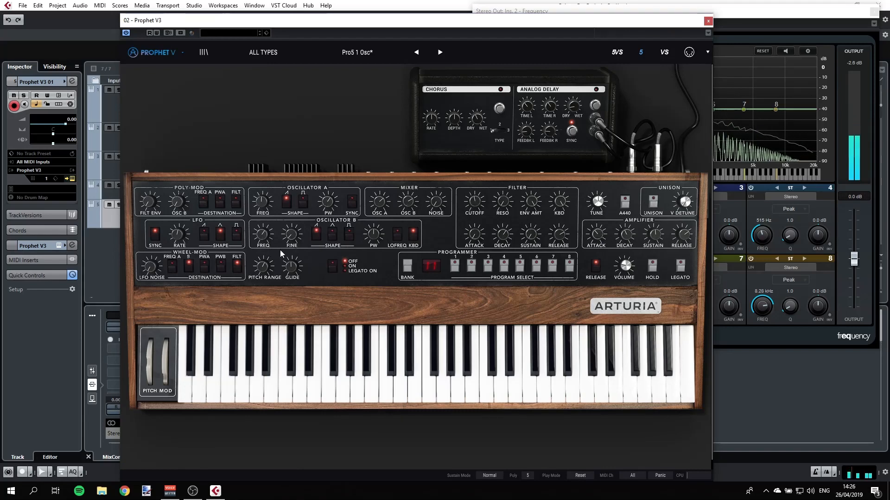
Step: Close Prophet V and open the SynthMaster2 instrument window
click(707, 21)
click(214, 114)
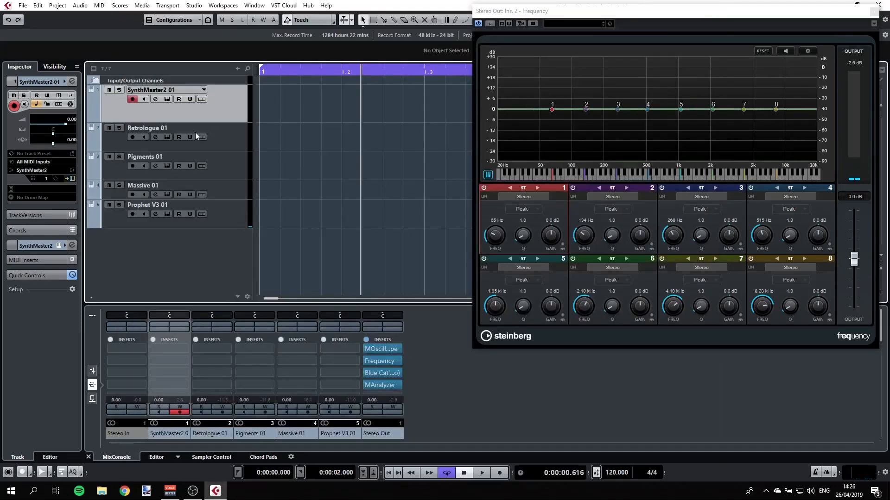
click(167, 99)
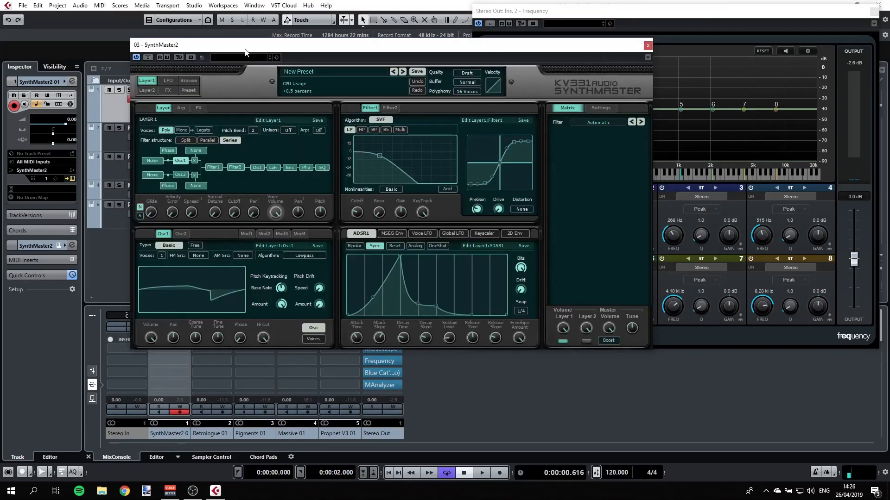
drag(248, 42, 340, 66)
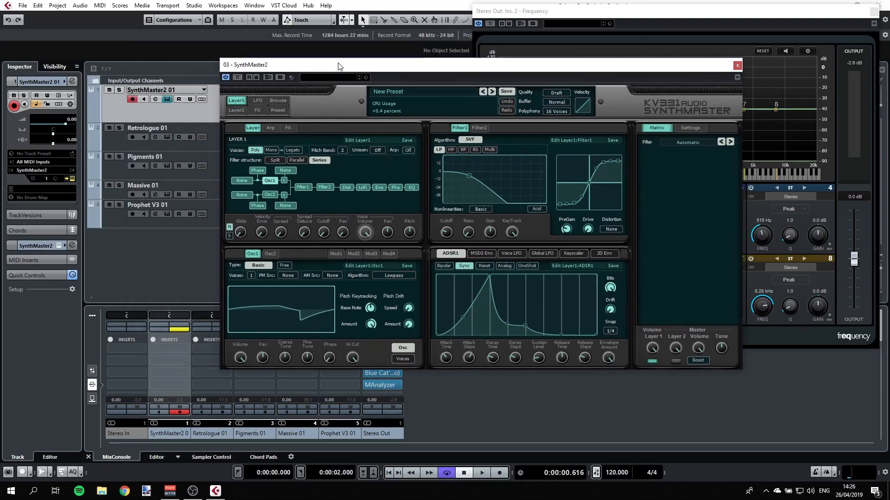
Step: Start a new blank preset in SynthMaster2
click(391, 90)
click(415, 96)
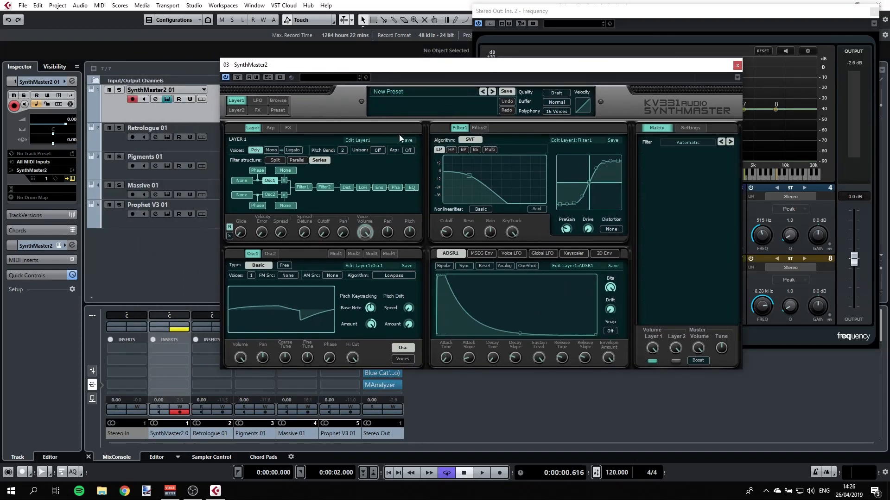
Step: Toggle Filter 1's bypass in the layer's filter chain
click(304, 186)
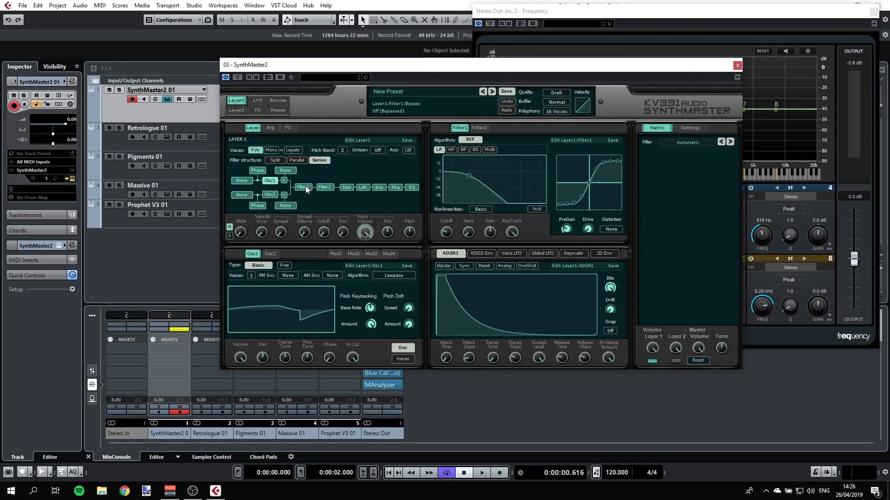
click(305, 185)
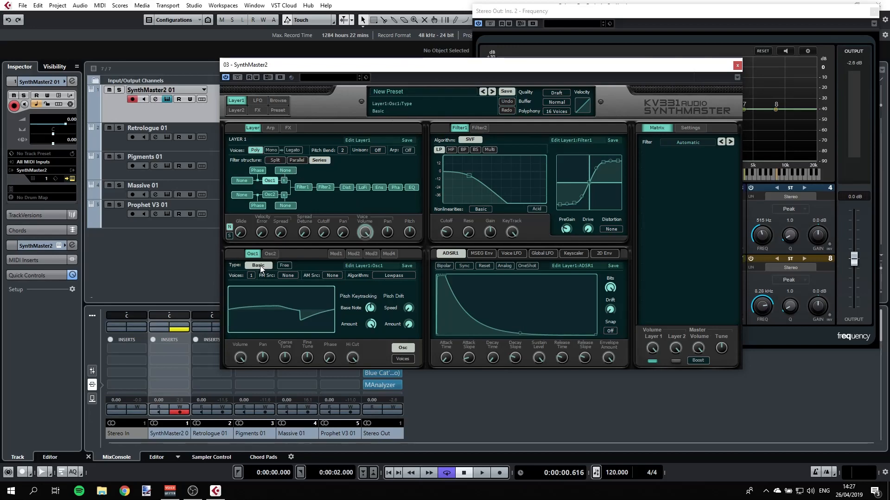
Step: Cycle Oscillator 1's basic waveform through Pulse to Triangle
mouse_move(309, 316)
click(329, 295)
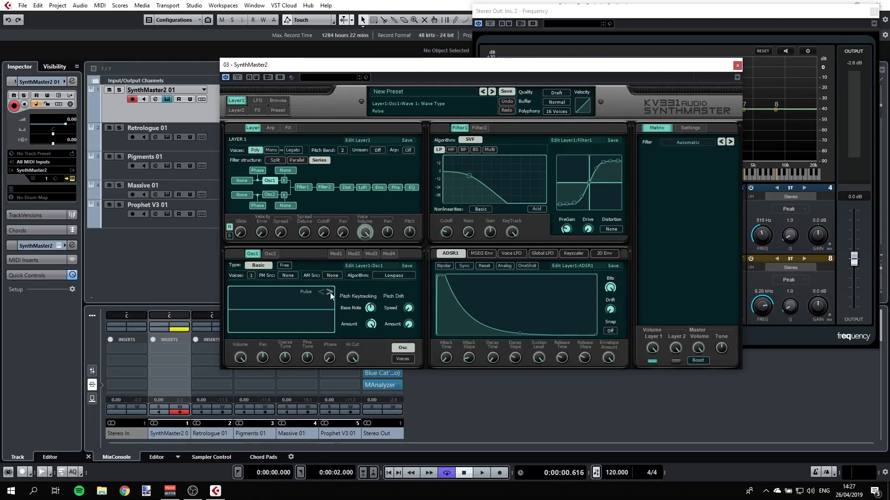
click(329, 295)
click(330, 294)
click(330, 293)
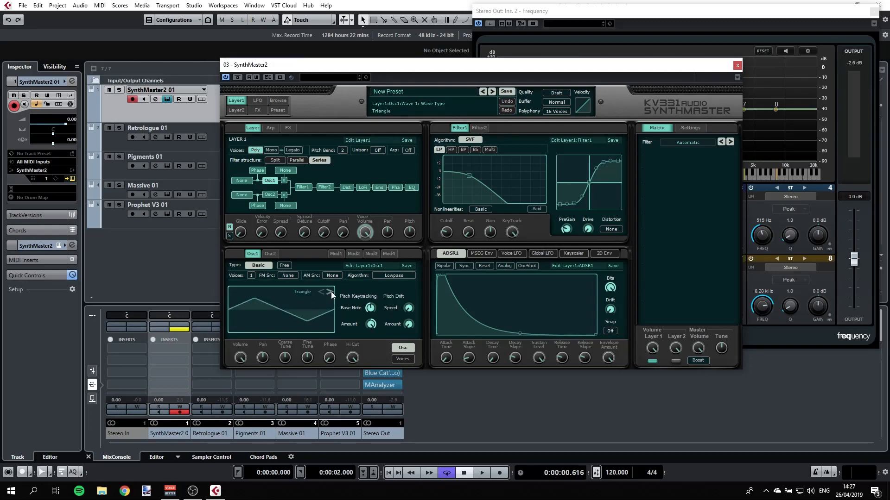
Step: Switch Oscillator 1's type to Additive
click(250, 267)
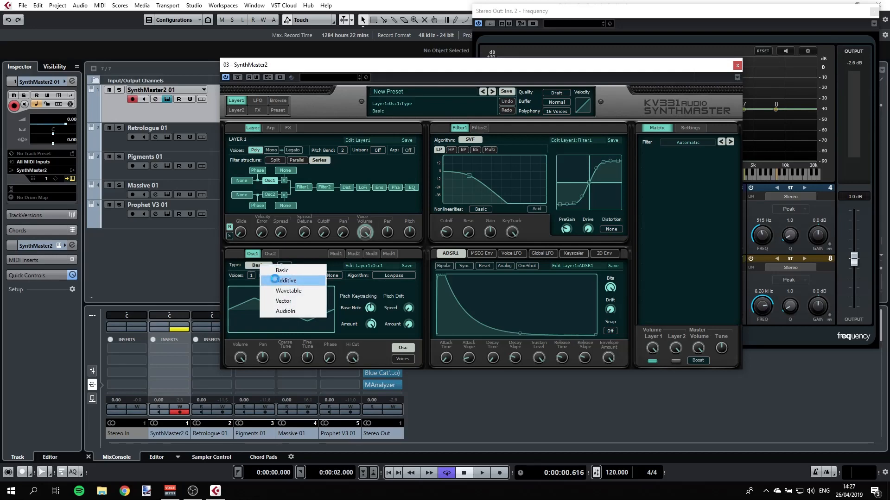
click(275, 280)
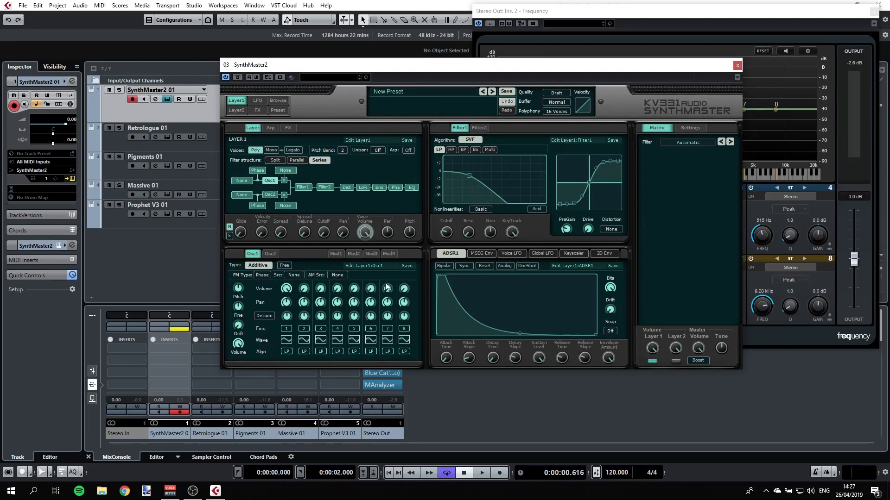
Step: Raise the volume of the second and third additive partials and nudge the Spread Detune knob
drag(305, 295, 304, 283)
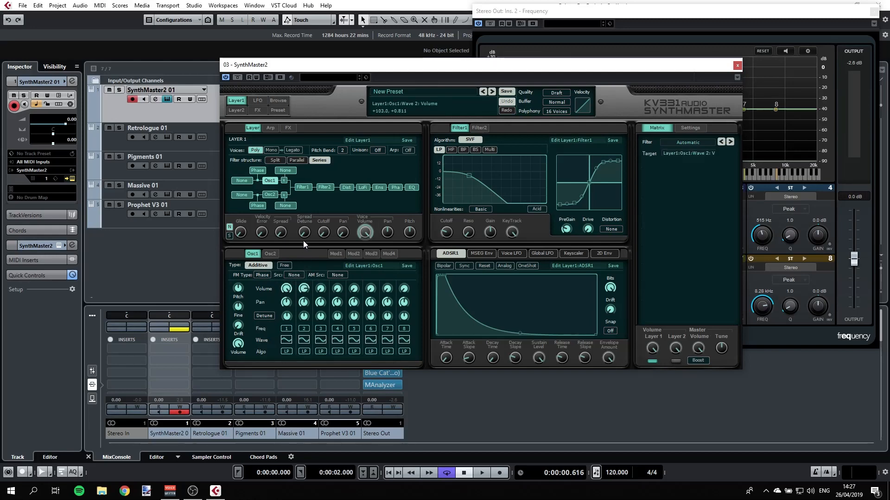
drag(303, 240, 303, 228)
drag(323, 288, 321, 246)
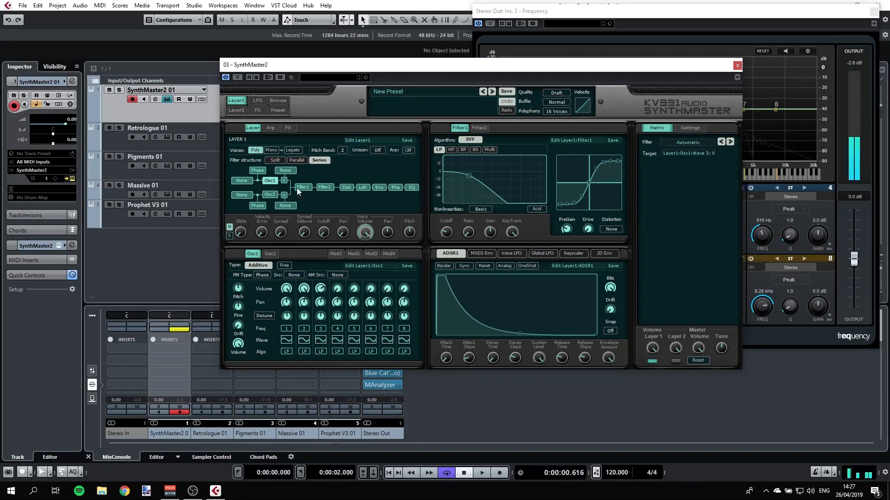
Step: Set the second partial's frequency to 5 semitones
click(302, 329)
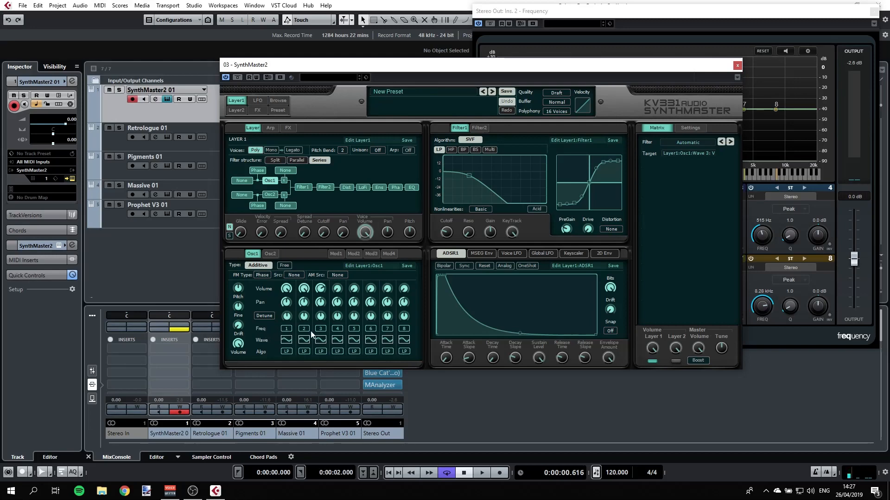
click(305, 331)
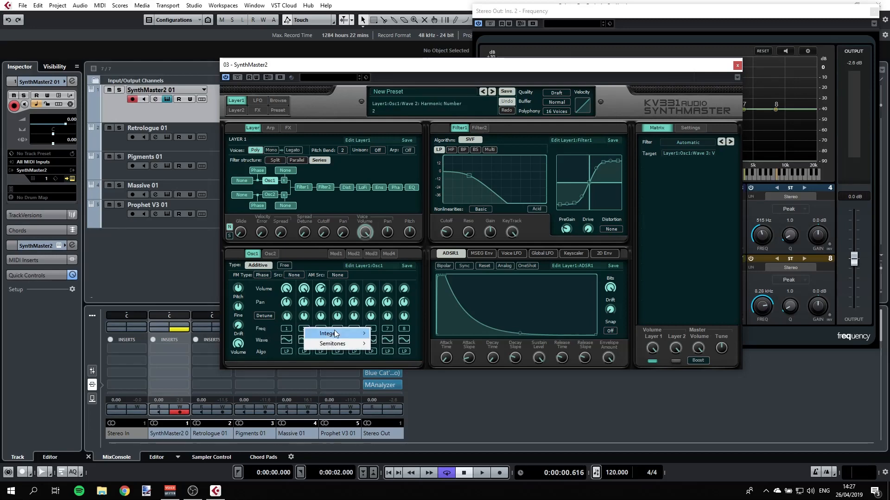
mouse_move(337, 343)
click(387, 58)
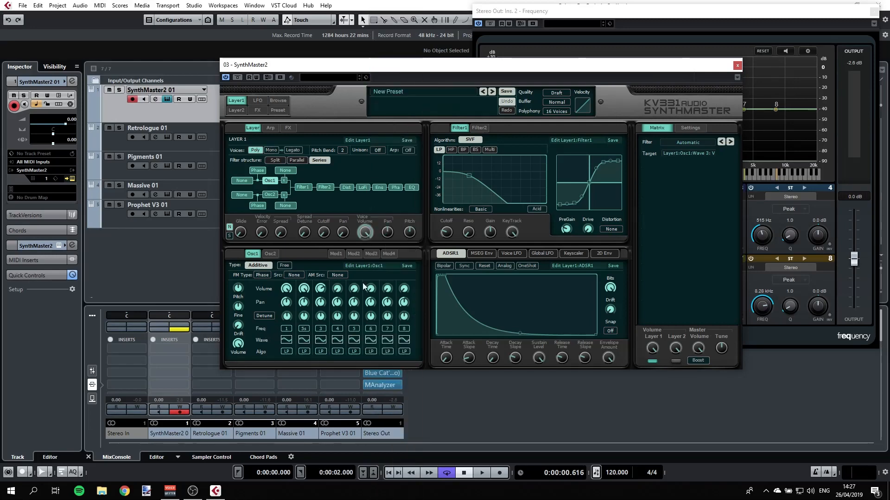
Step: Set the third partial's frequency to 7 semitones and then to 11 semitones
click(323, 329)
mouse_move(350, 345)
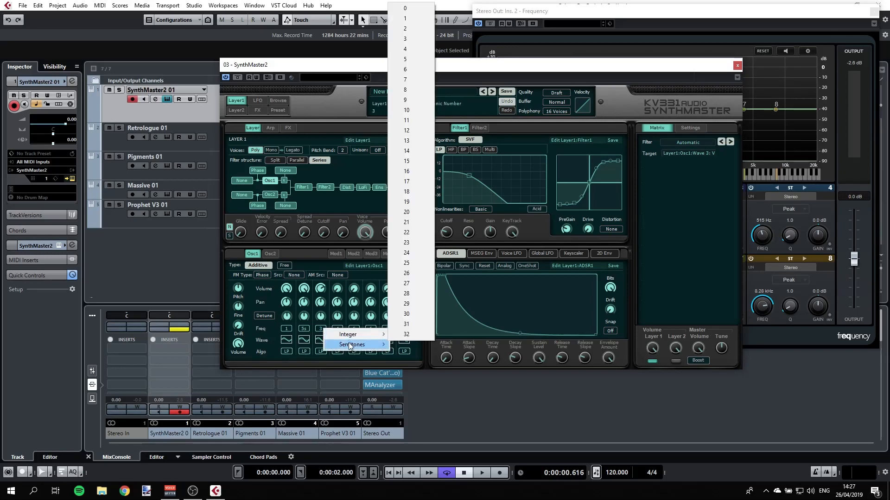
click(409, 77)
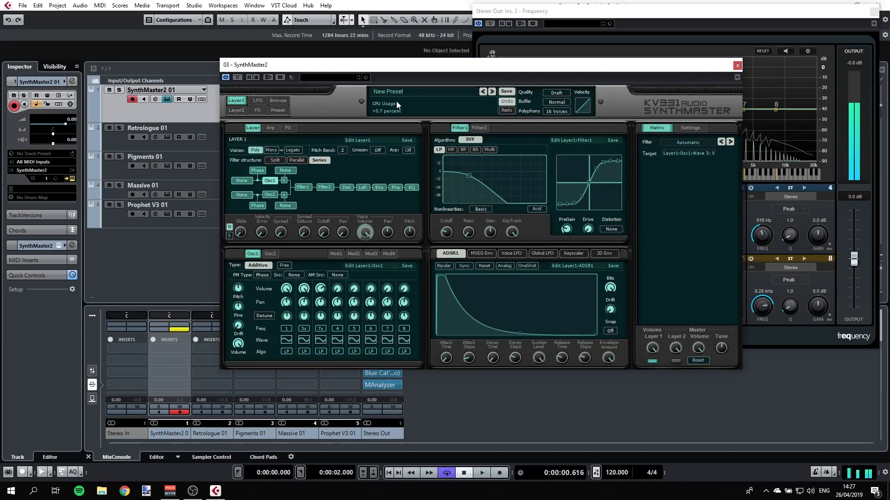
right_click(322, 331)
mouse_move(353, 343)
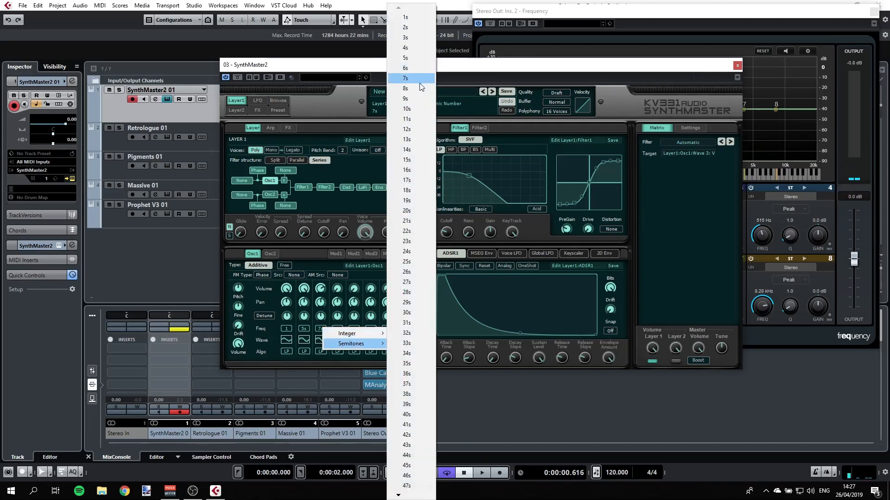
click(419, 118)
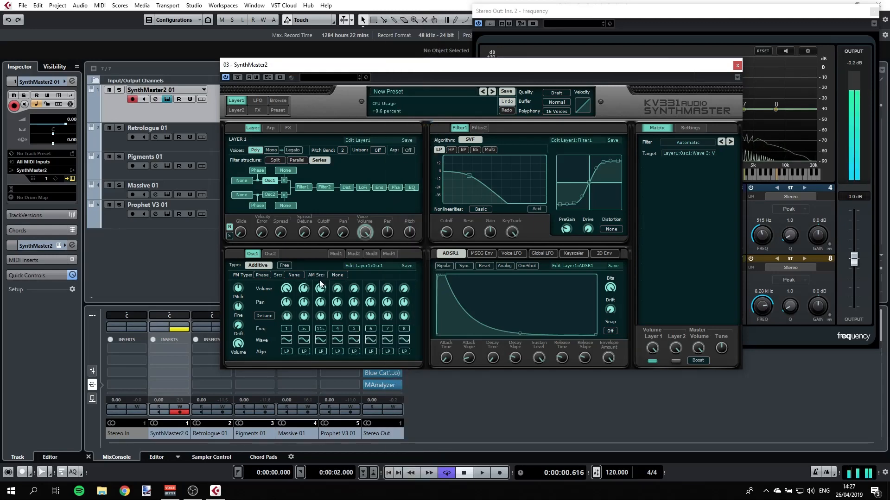
Step: Select Filter 1 in the filter structure and raise its cutoff point in the filter graph
click(304, 187)
drag(468, 175, 482, 176)
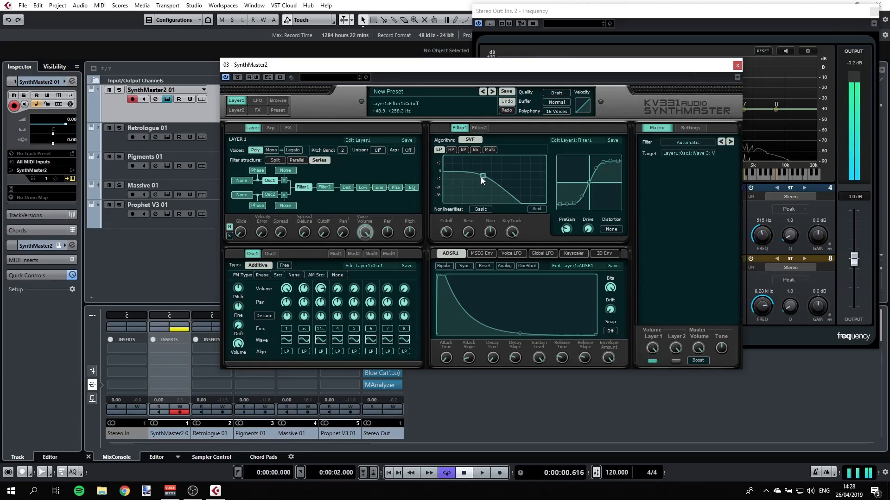
click(385, 423)
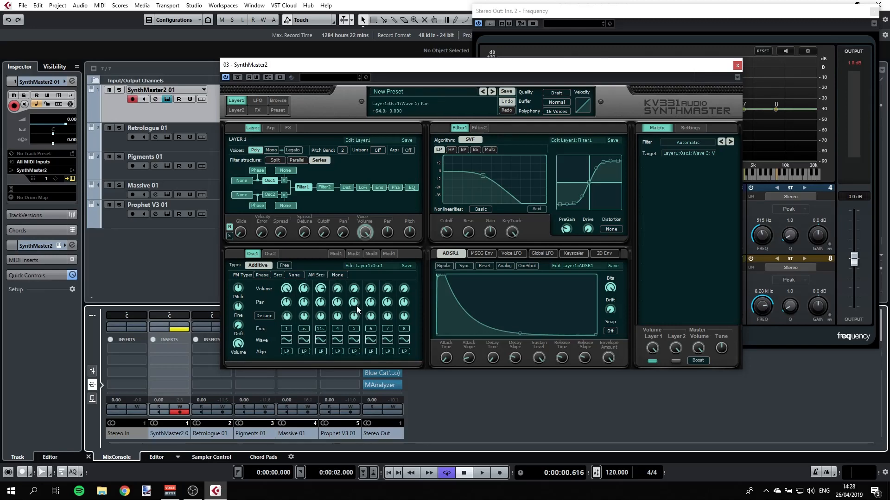
Step: Set partial 2 to Sine, partial 3 to Square and partial 4 to Sine waveforms
click(304, 341)
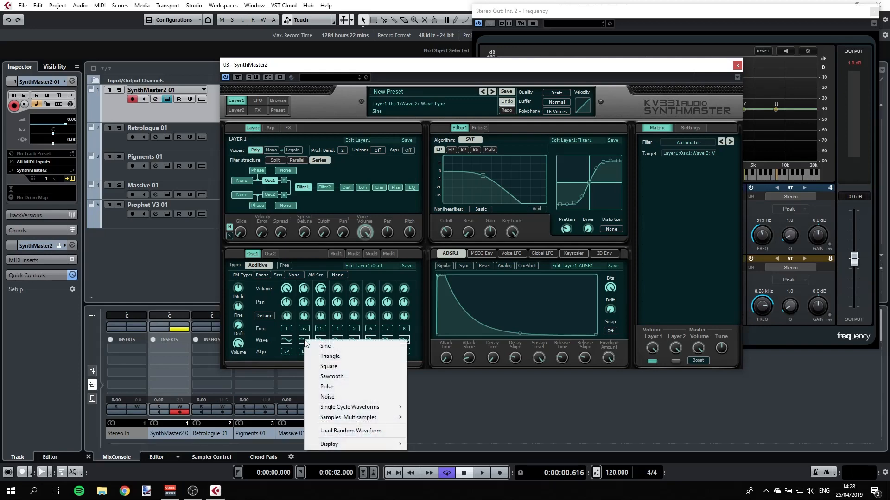
click(312, 344)
click(323, 339)
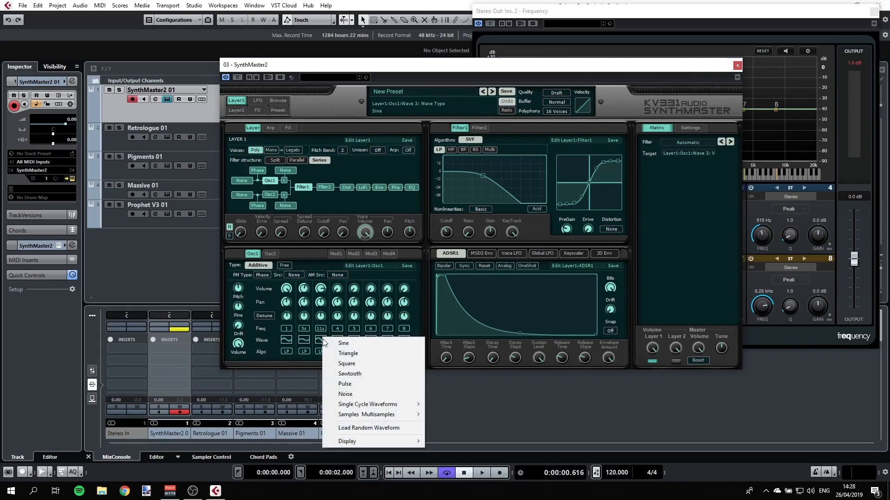
click(346, 363)
click(339, 340)
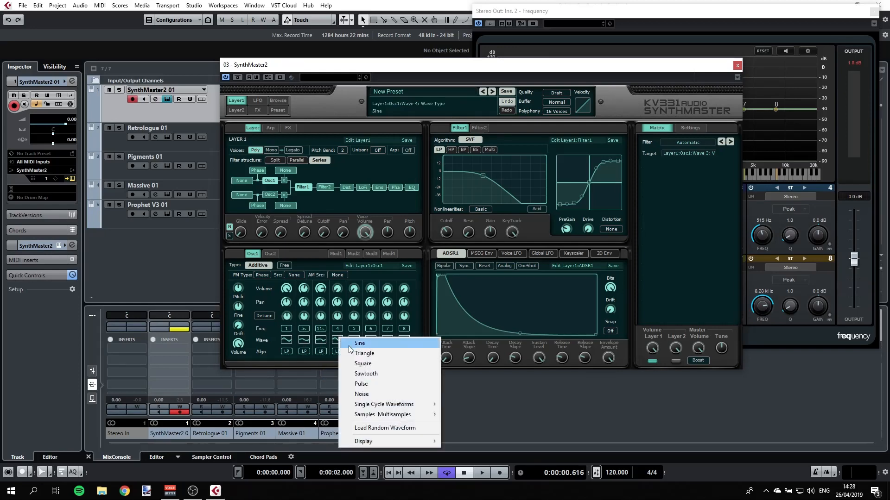
click(349, 346)
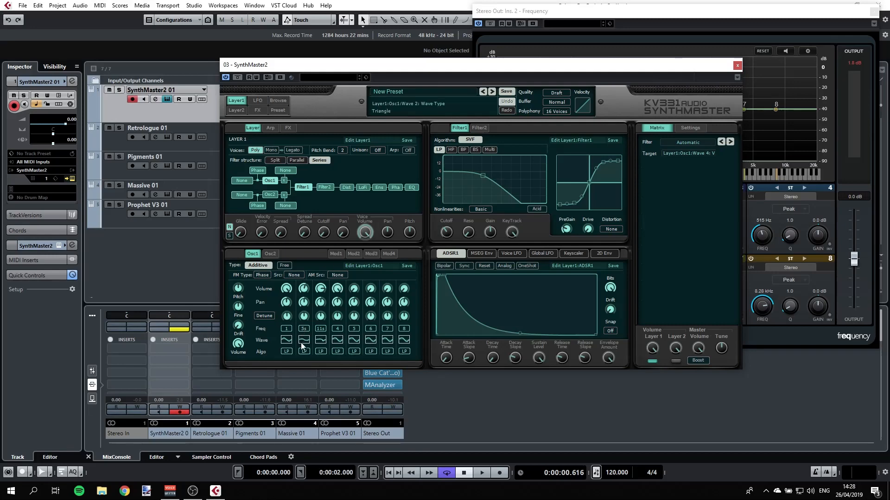
Step: Adjust the pan knobs of partials 2, 3 and 4
click(304, 302)
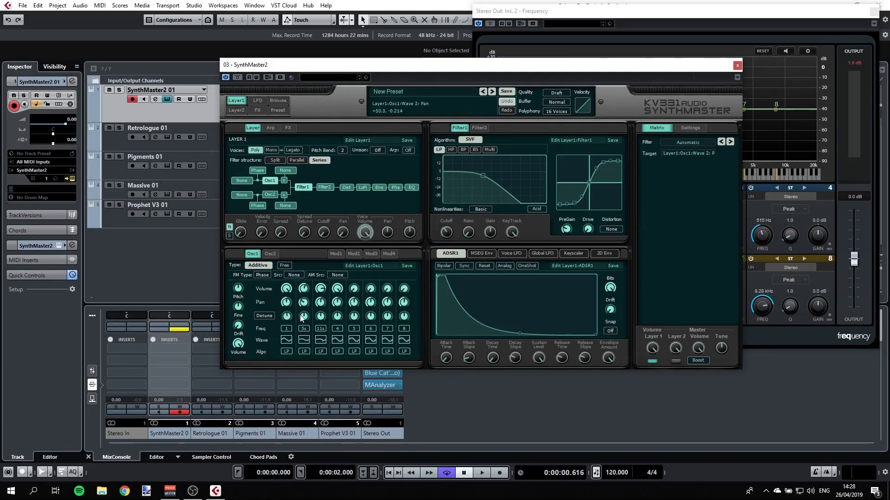
click(323, 304)
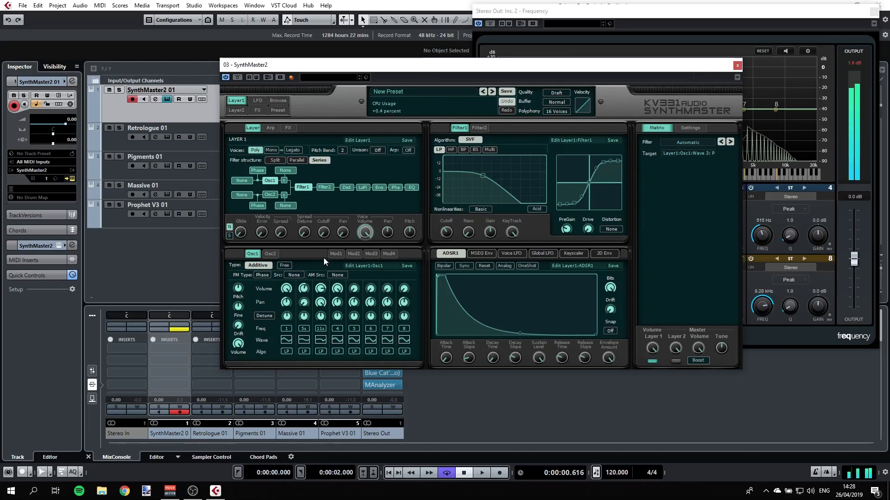
drag(337, 302, 337, 315)
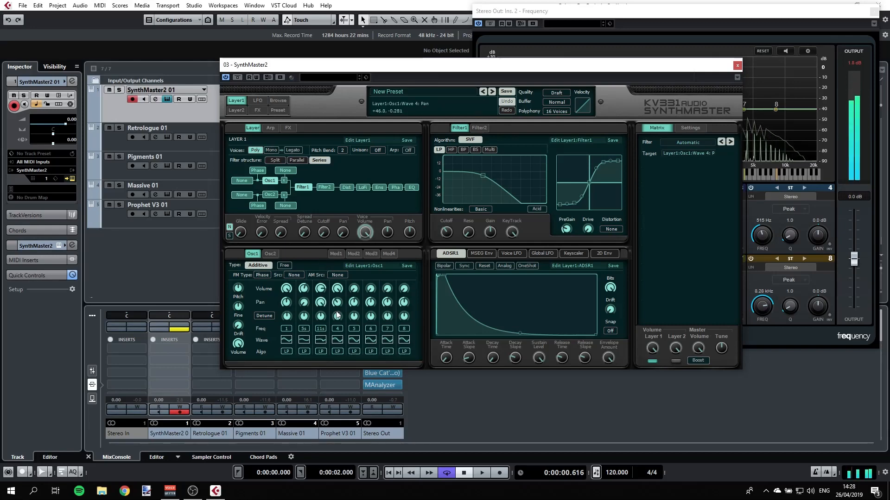
Step: Set partial 3's frequency to 12 semitones and partial 4's frequency to 3 semitones
right_click(324, 328)
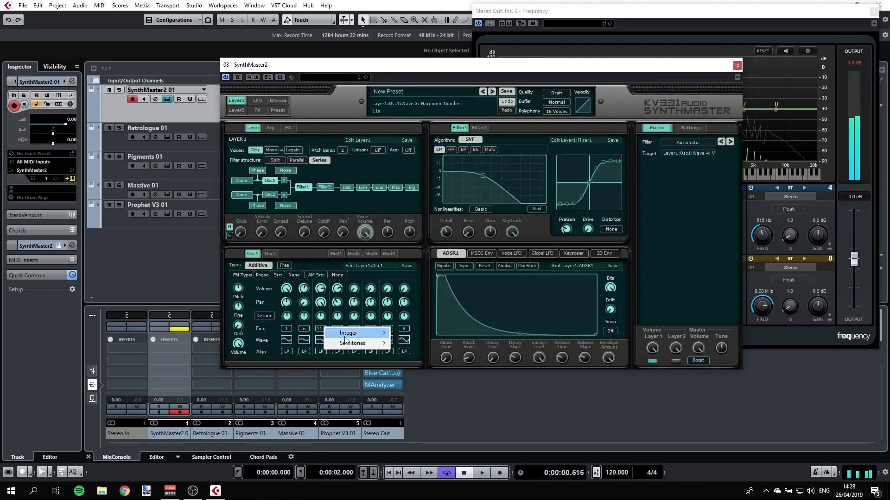
mouse_move(352, 343)
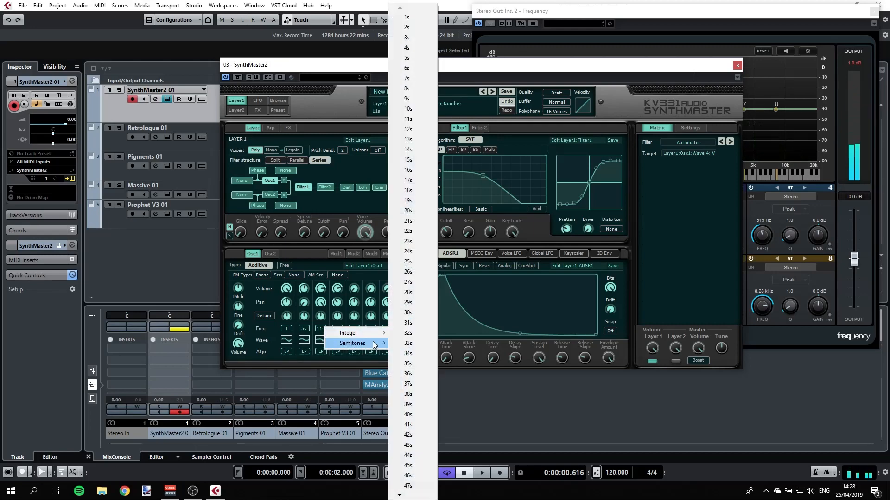
click(407, 130)
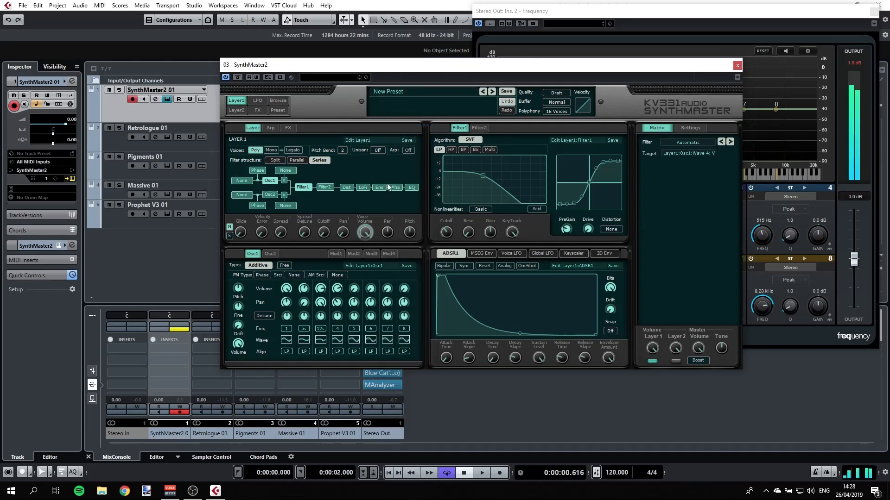
right_click(341, 328)
mouse_move(359, 346)
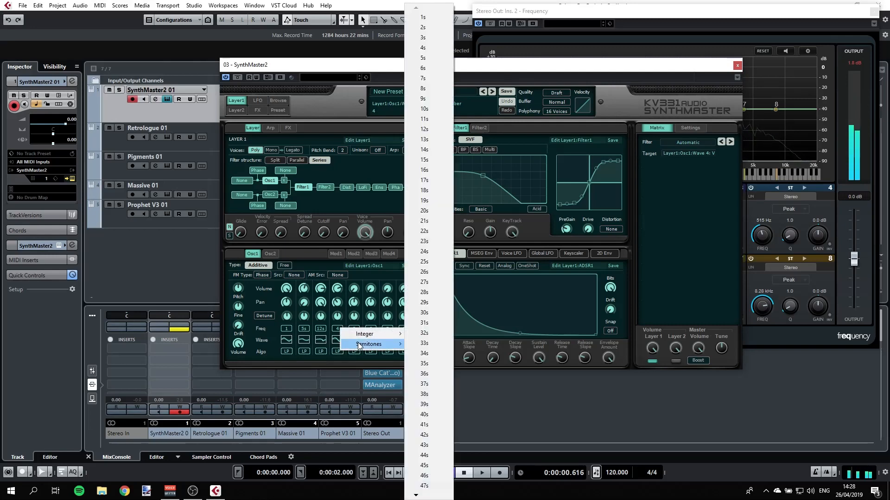
click(436, 40)
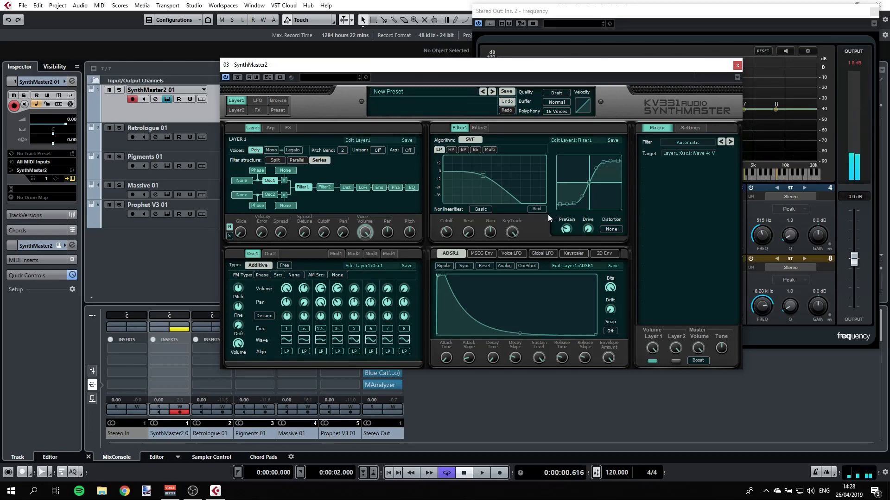
Step: Close the SynthMaster2 window and open the Pigments instrument from its track
drag(643, 73, 586, 75)
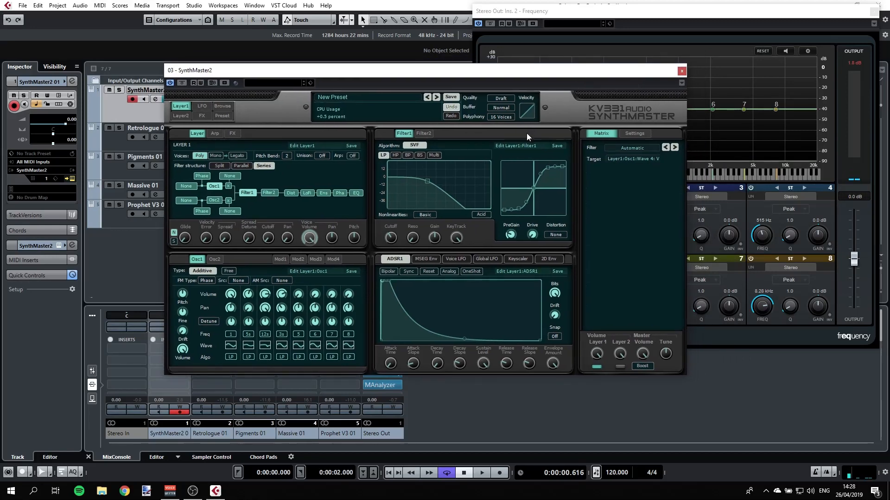
click(681, 71)
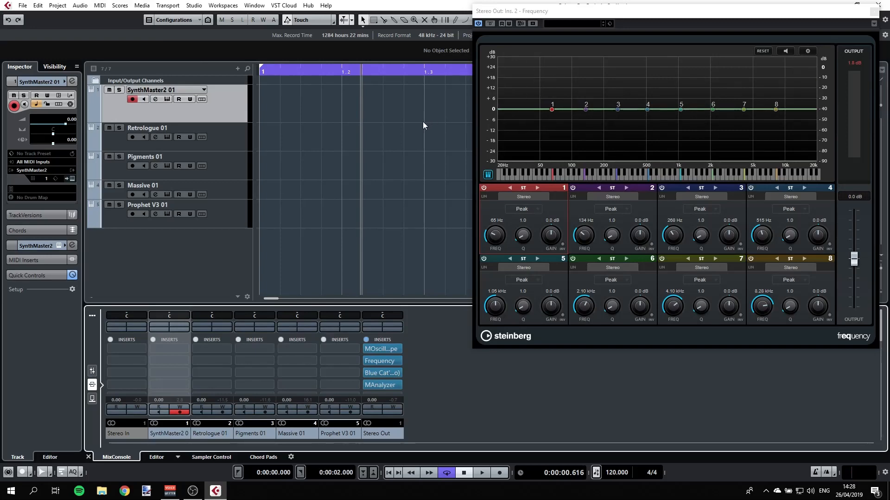
click(243, 170)
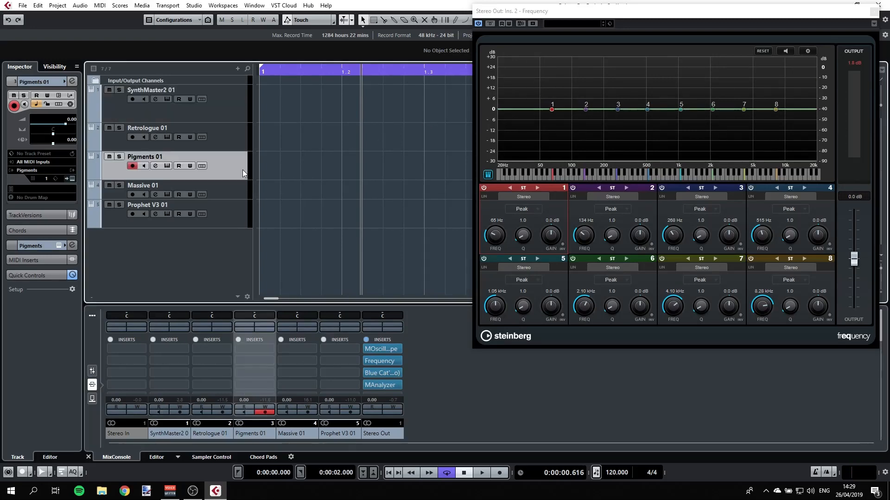
click(166, 165)
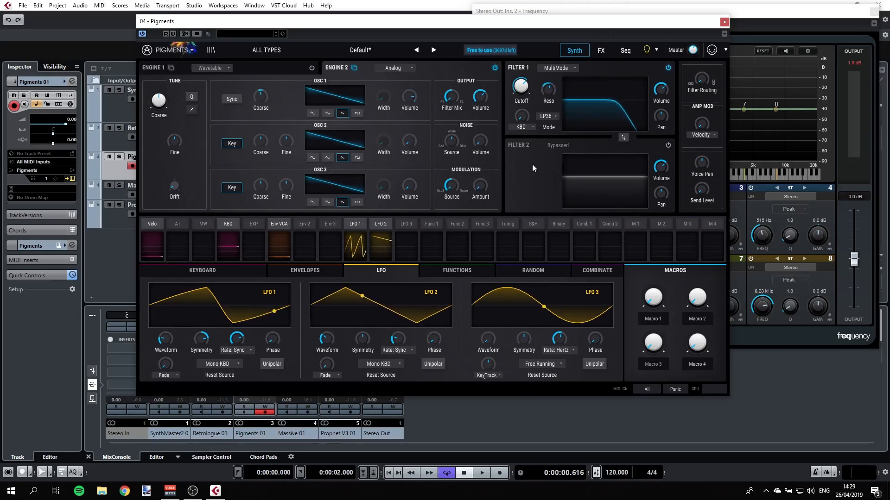
Step: Open the Pigments effects page and select the Reverb slot on Bus A
click(602, 51)
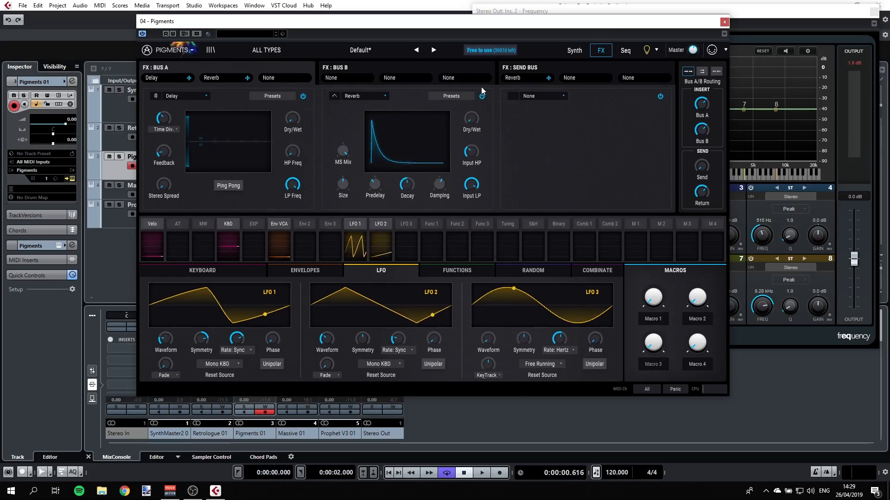
click(526, 66)
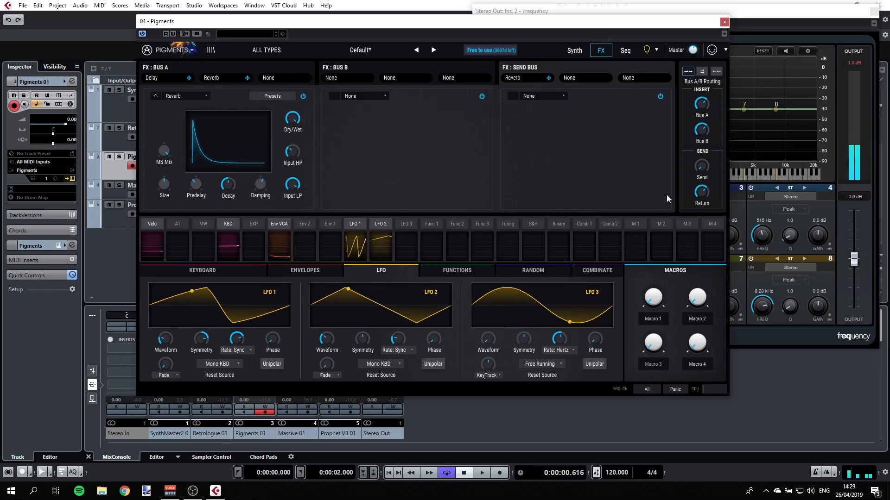
Step: Raise the Send level knob and reselect the Delay slot on Bus A
mouse_move(705, 172)
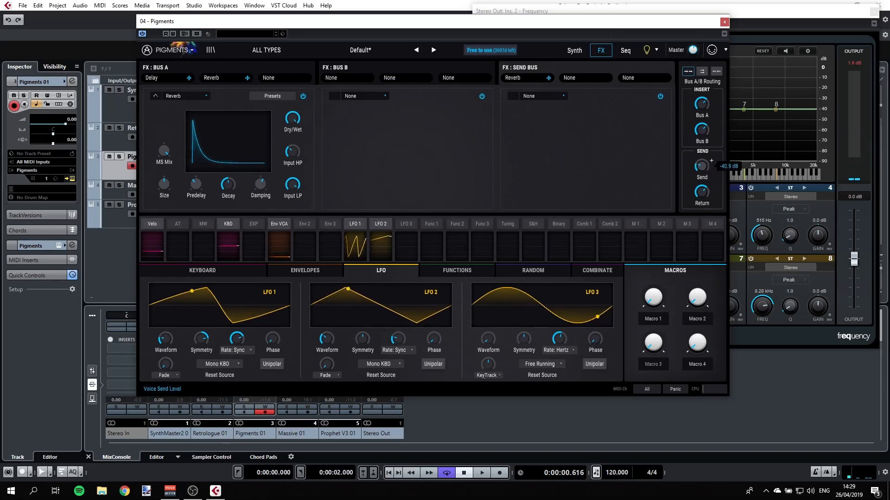
drag(702, 166, 702, 139)
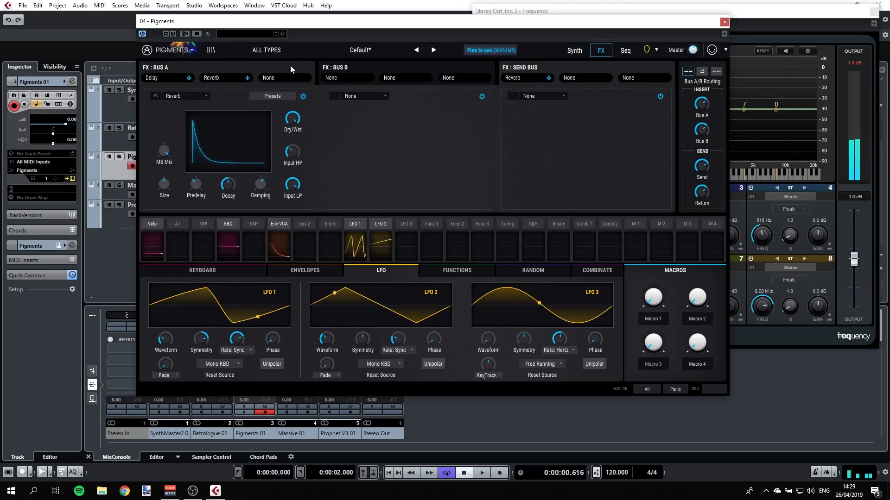
click(185, 76)
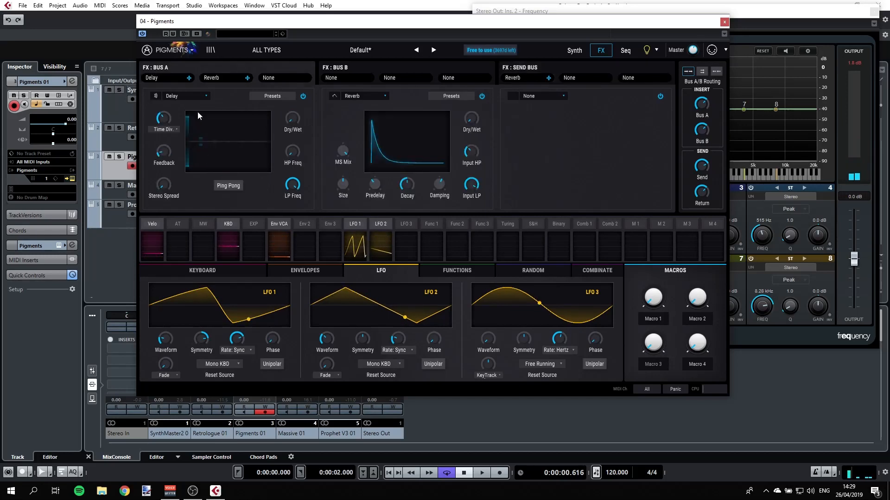
Step: Raise the Bus A delay's Dry/Wet to 43%
mouse_move(301, 113)
drag(292, 121, 293, 115)
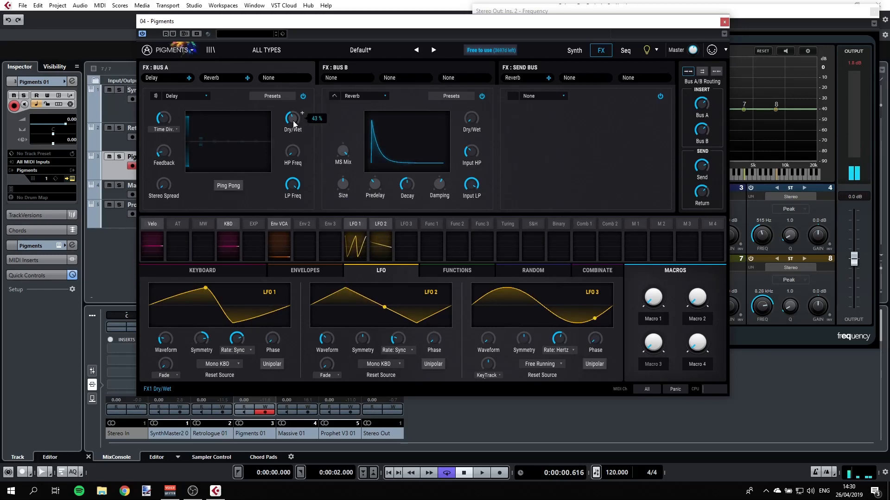
Step: Replace the Reverb in Bus A's second effect slot with Distortion and lower the delay's Dry/Wet
click(368, 96)
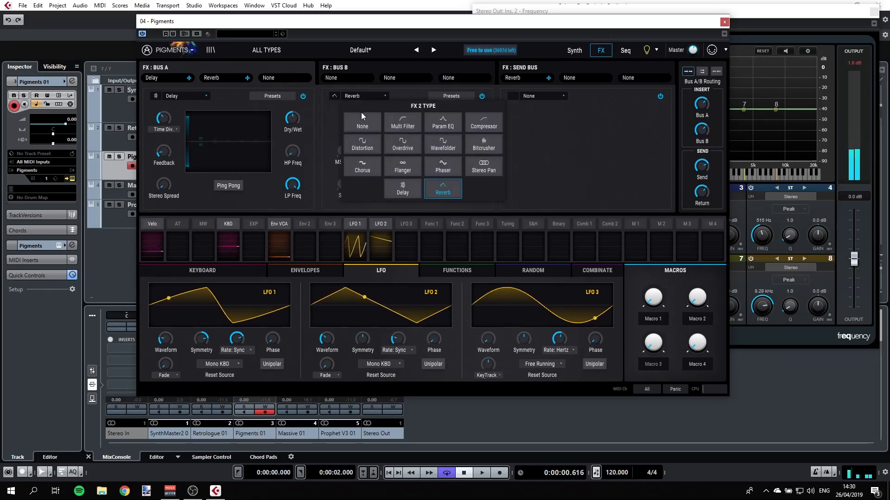
click(361, 143)
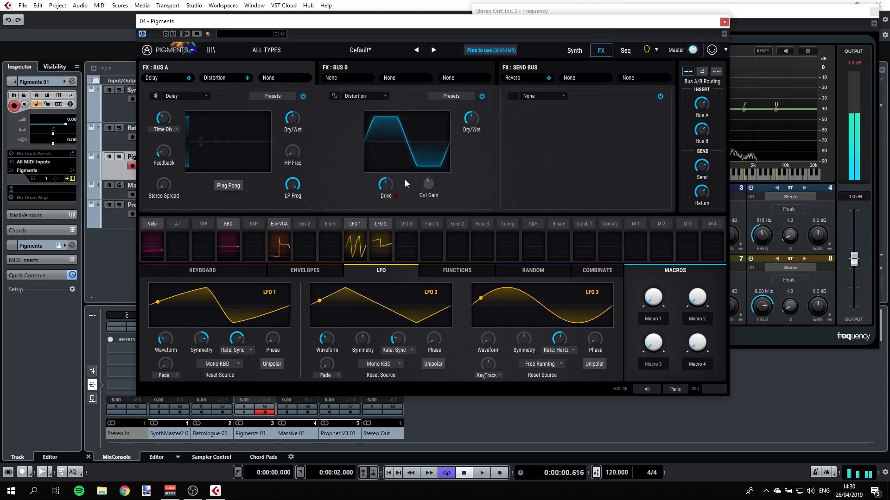
drag(297, 118, 297, 147)
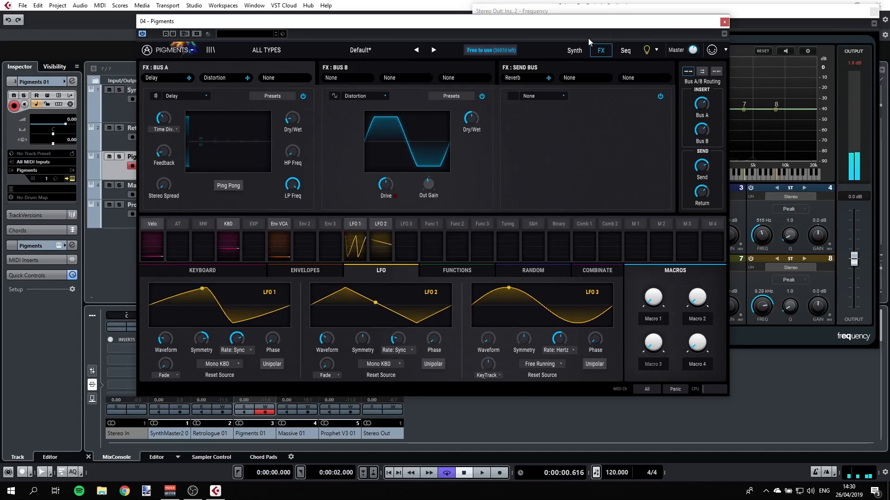
Step: Return to the Synth page and clear the LFO 1 and LFO 2 modulation amounts on filter 1's resonance
click(566, 53)
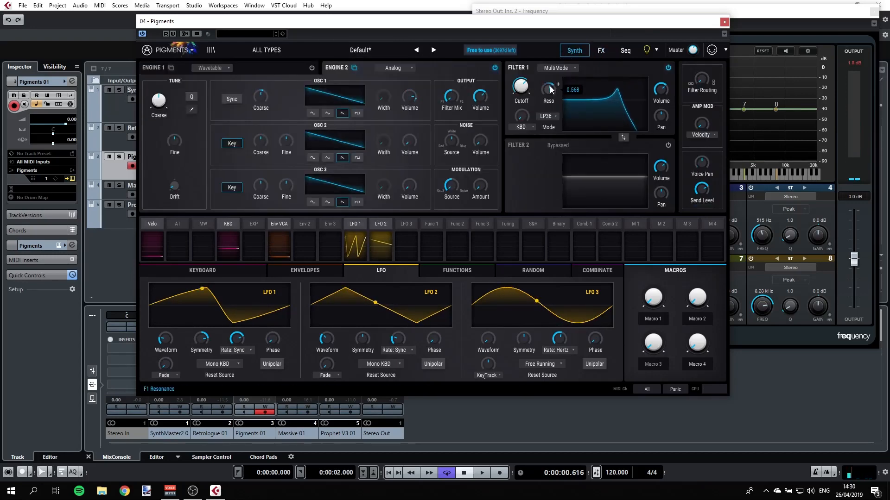
mouse_move(558, 85)
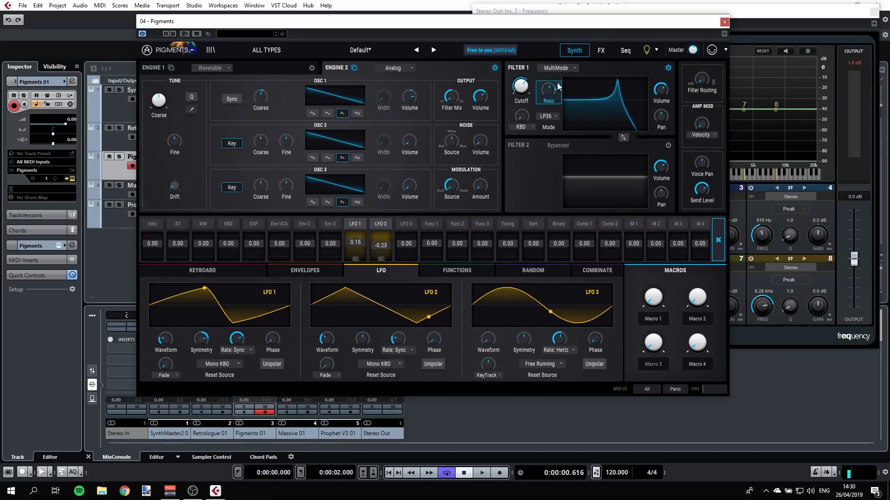
double_click(355, 243)
double_click(377, 243)
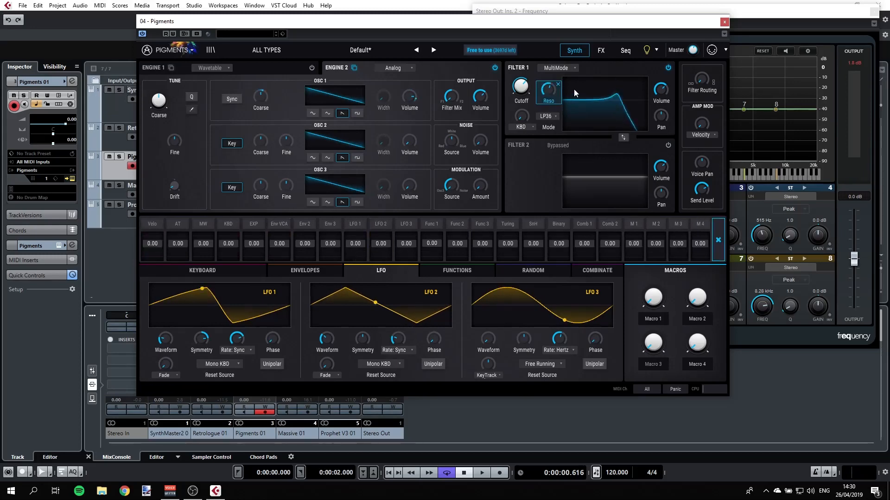
Step: Remove the LFO 1 modulation from Oscillator 1's Coarse tuning
mouse_move(532, 80)
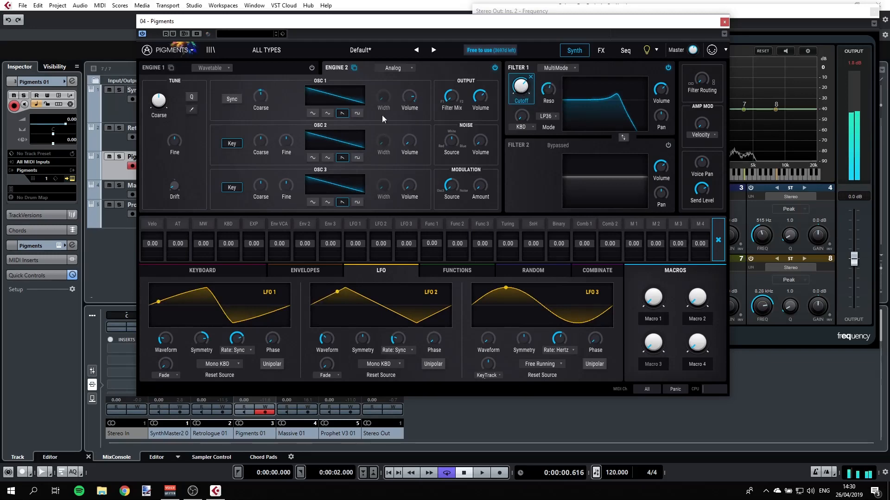
click(271, 91)
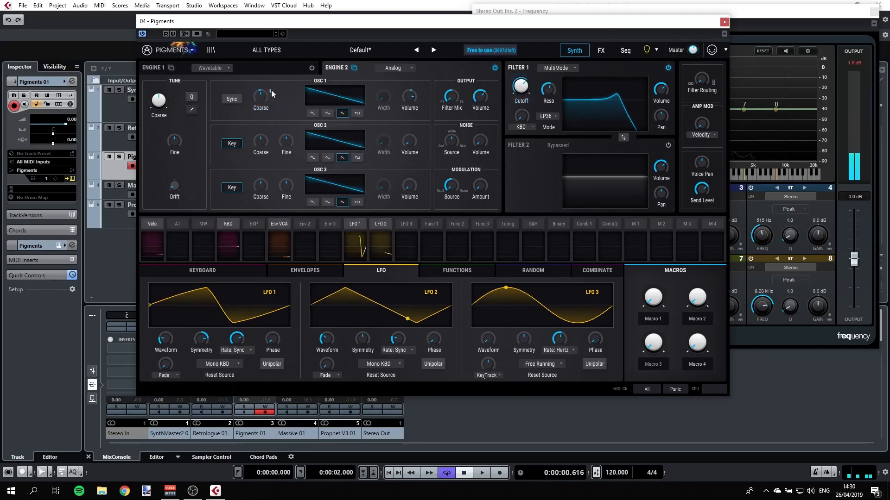
double_click(357, 243)
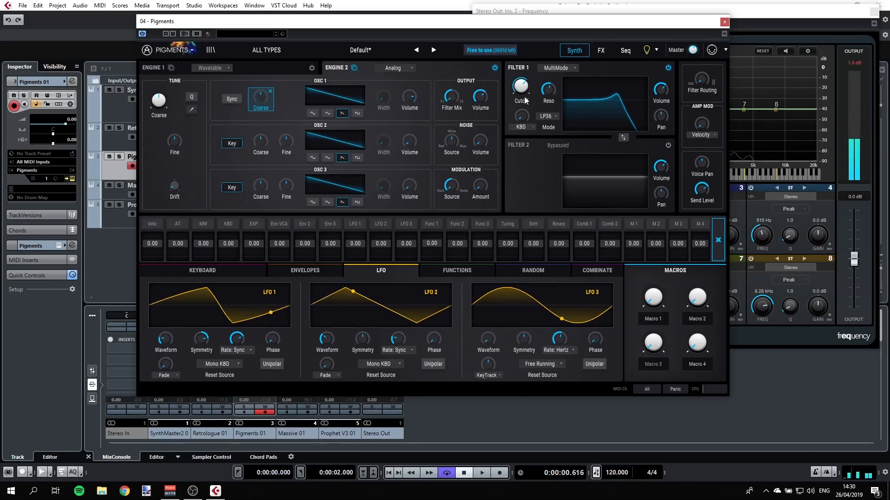
Step: Set filter 1's cutoff to about 1076 Hz
drag(522, 82, 524, 73)
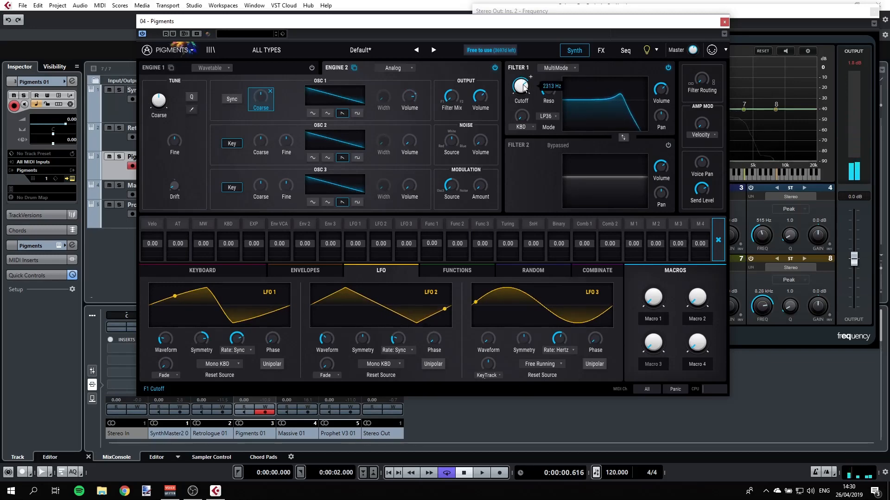
mouse_move(524, 87)
mouse_down()
mouse_move(525, 105)
mouse_move(525, 85)
mouse_up()
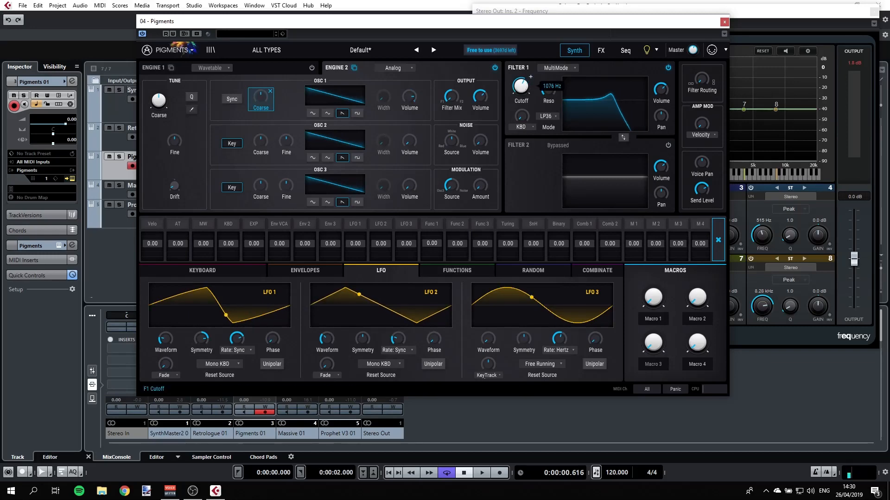
Step: Open the Envelopes page and set Env 2's modulation amount on the filter cutoff to 0.26
click(307, 270)
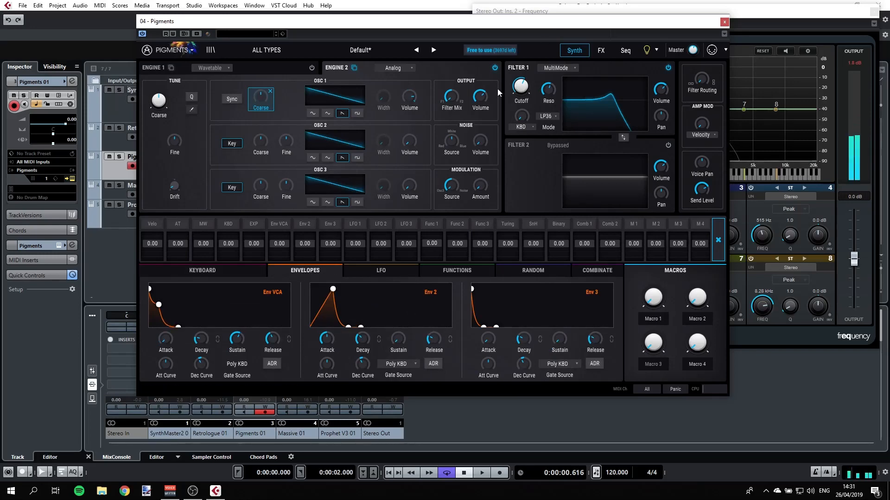
click(532, 79)
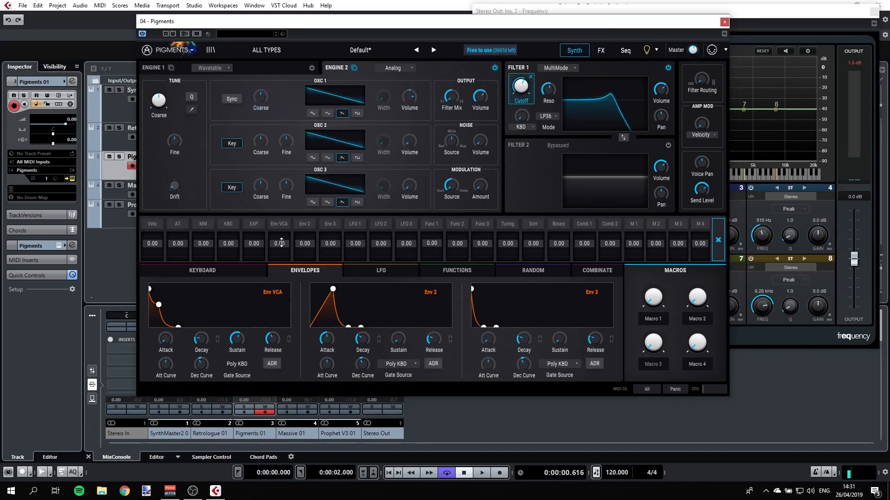
drag(305, 242, 305, 240)
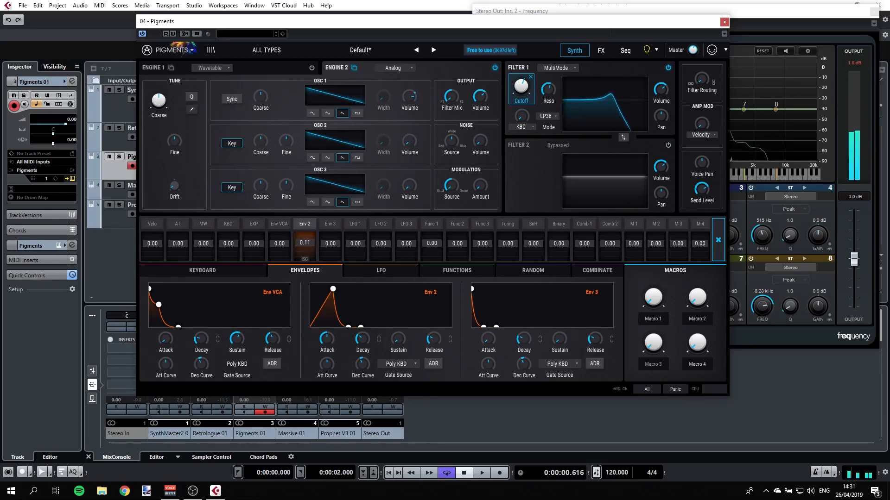
drag(305, 243, 304, 240)
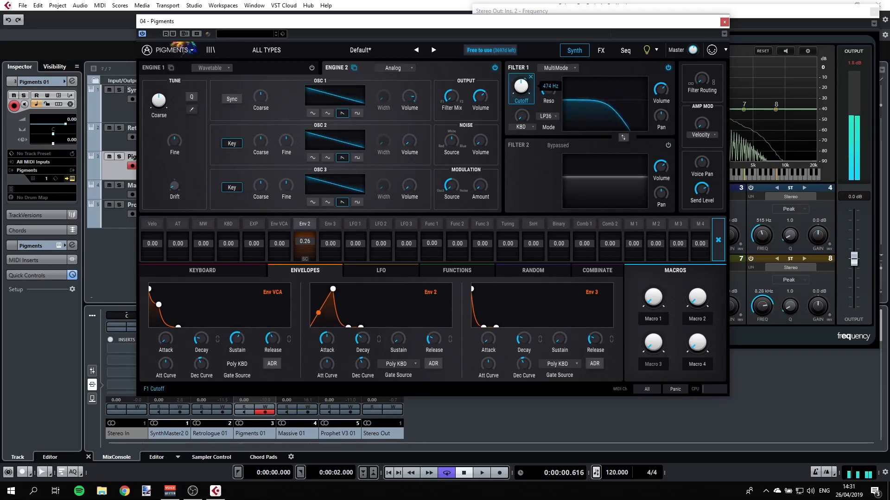
Step: Raise Oscillator 2's volume and set its waveform to triangle
mouse_move(526, 83)
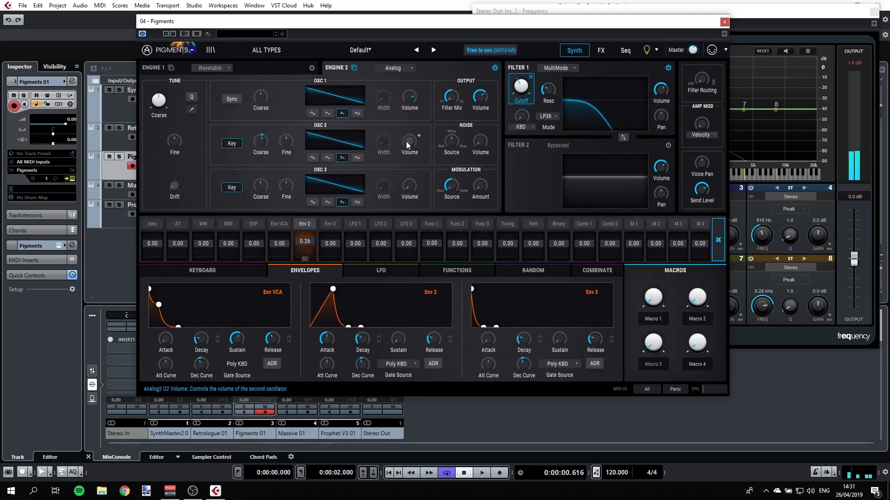
drag(408, 141, 409, 99)
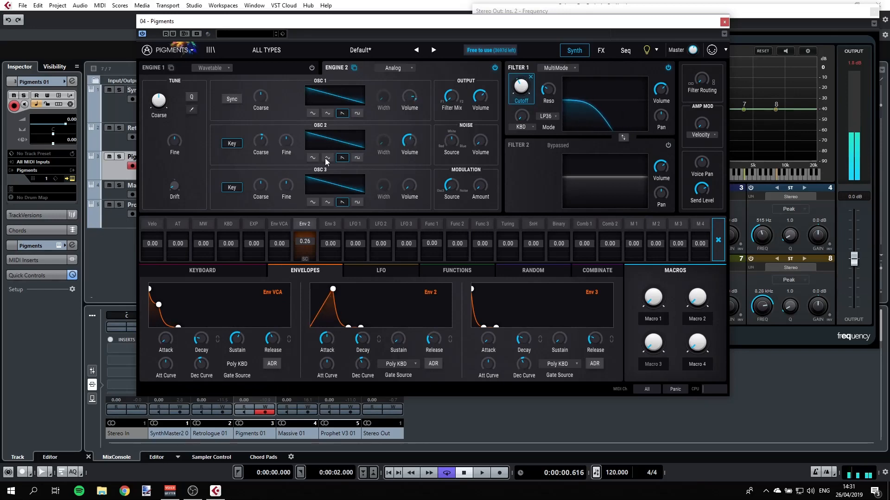
click(313, 157)
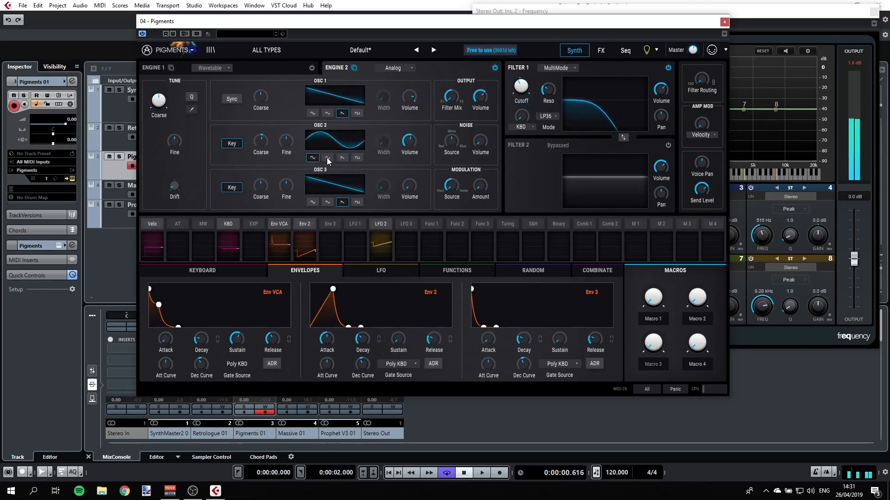
click(327, 157)
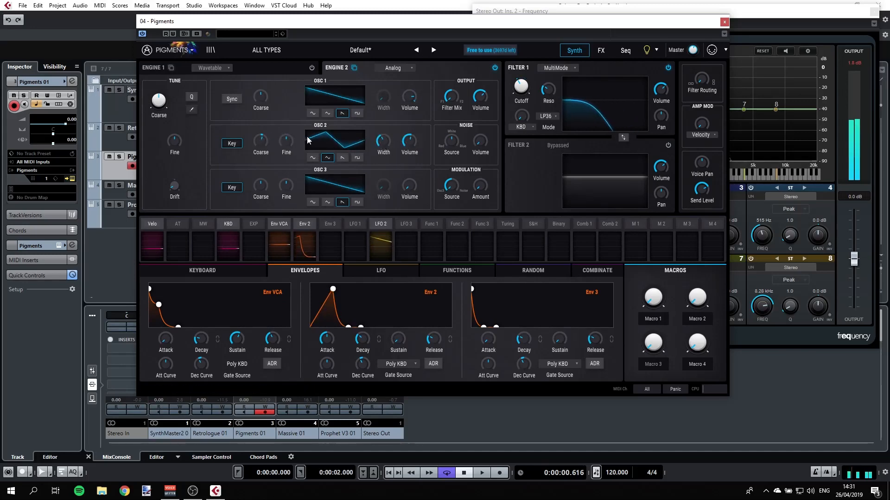
Step: Adjust the noise source volume and Oscillator 2's volume
mouse_move(482, 143)
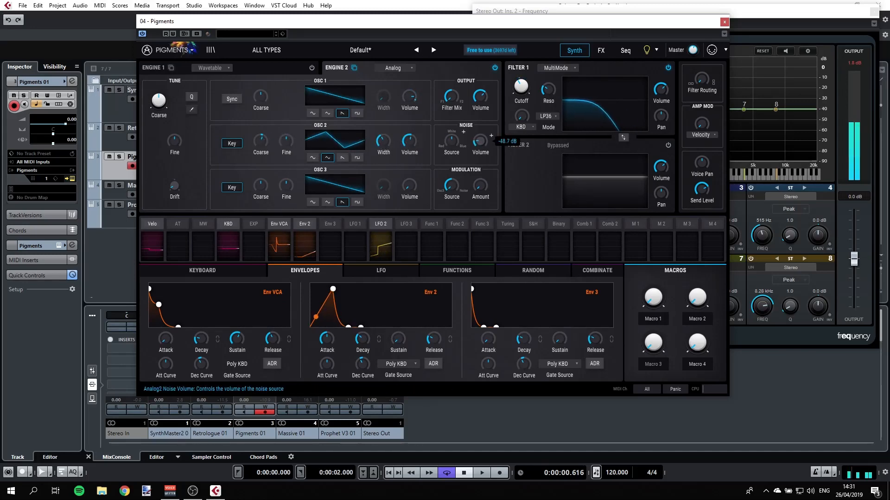
mouse_move(480, 141)
mouse_down()
mouse_move(481, 95)
mouse_move(484, 143)
mouse_up()
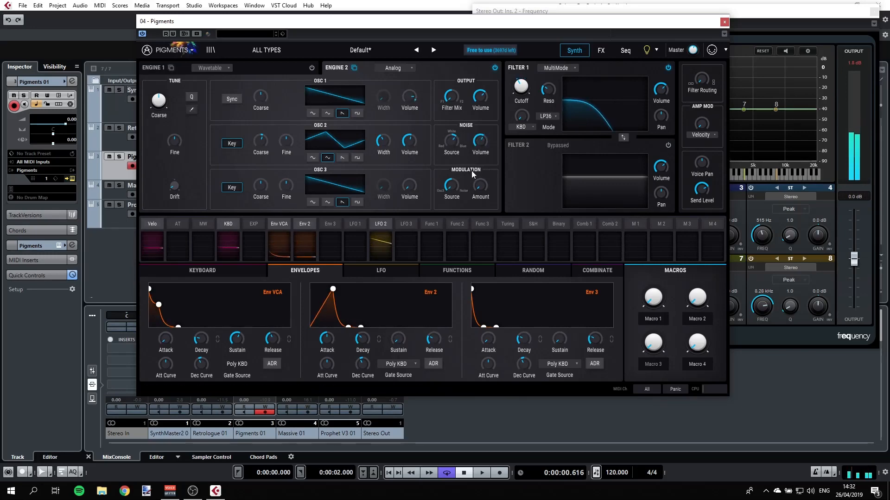
drag(410, 142, 411, 123)
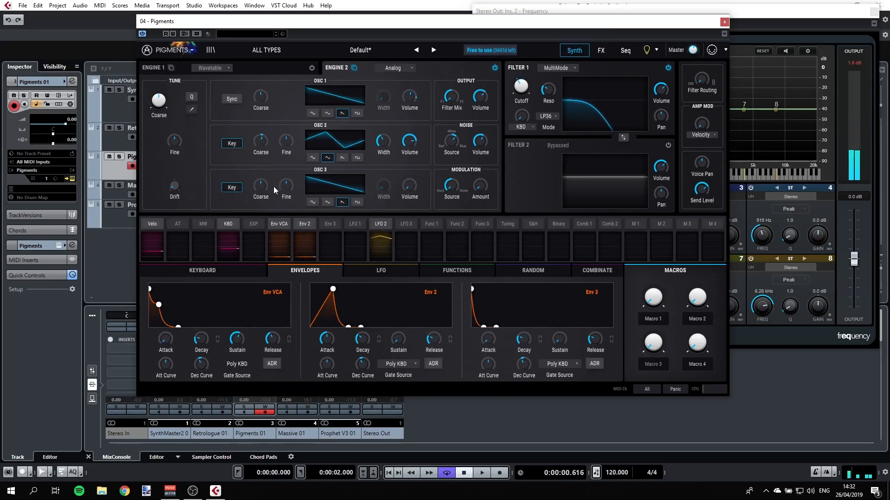
Step: Raise Oscillator 3's volume and lower its Coarse tuning
mouse_move(407, 194)
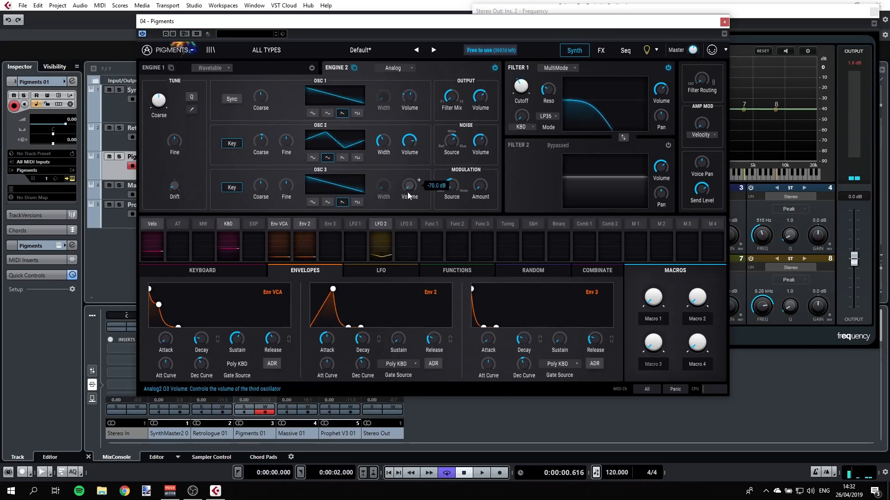
drag(408, 192, 407, 150)
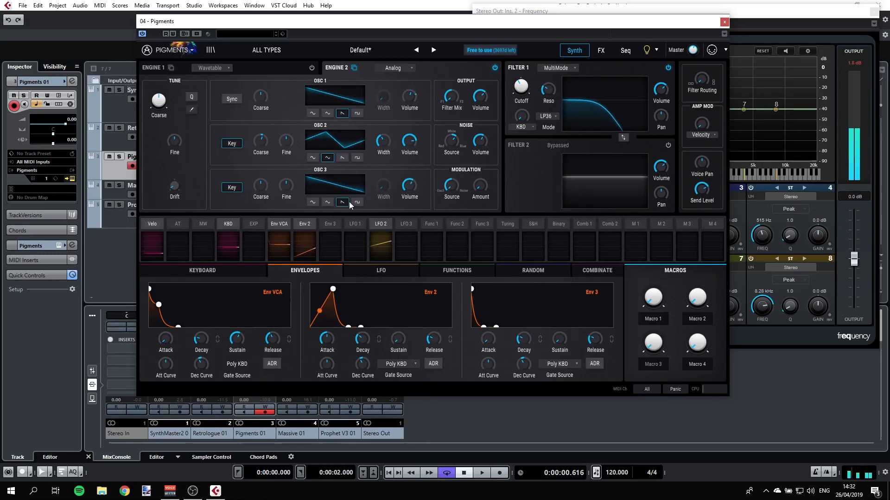
drag(261, 185, 261, 204)
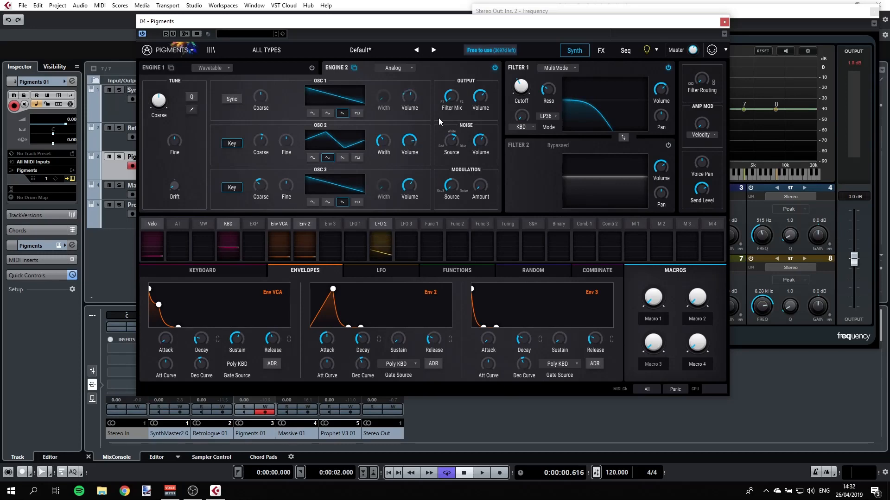
mouse_move(402, 143)
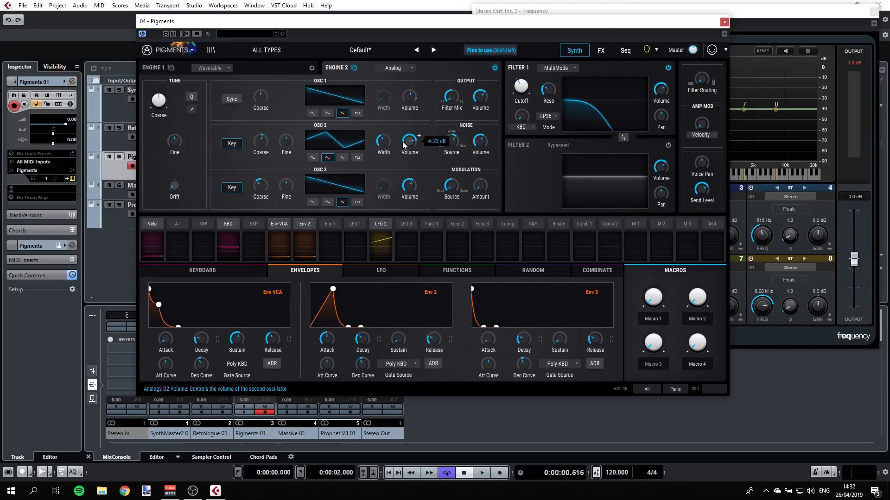